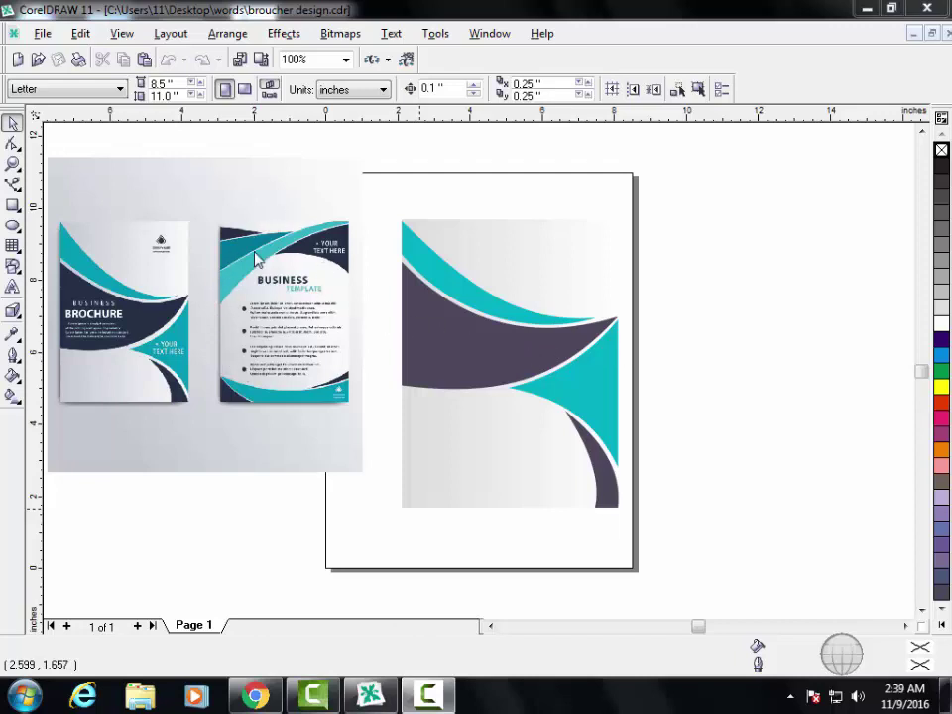
# - Place a copy of the grey gradient background rectangle to the right of the page
pyautogui.click(904, 626)
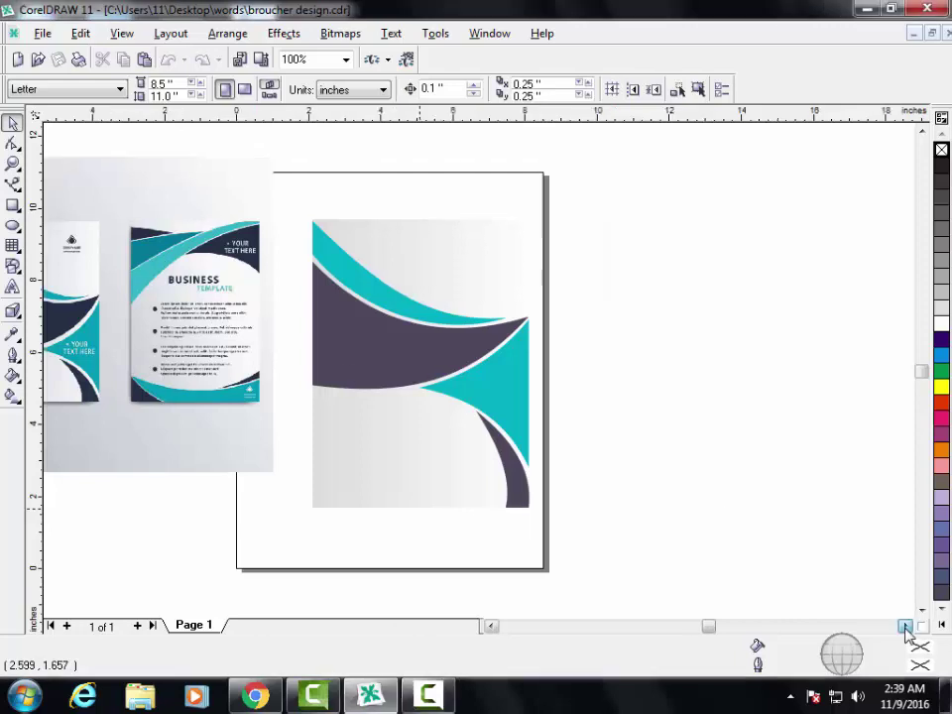
pyautogui.click(472, 272)
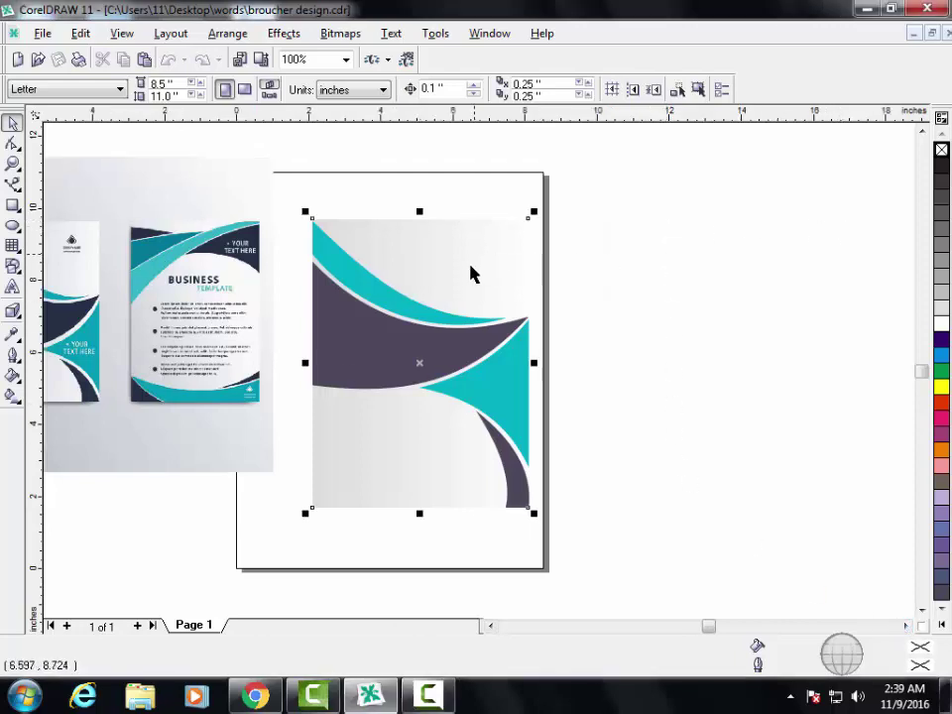
pyautogui.moveTo(451, 367); pyautogui.dragTo(684, 368)
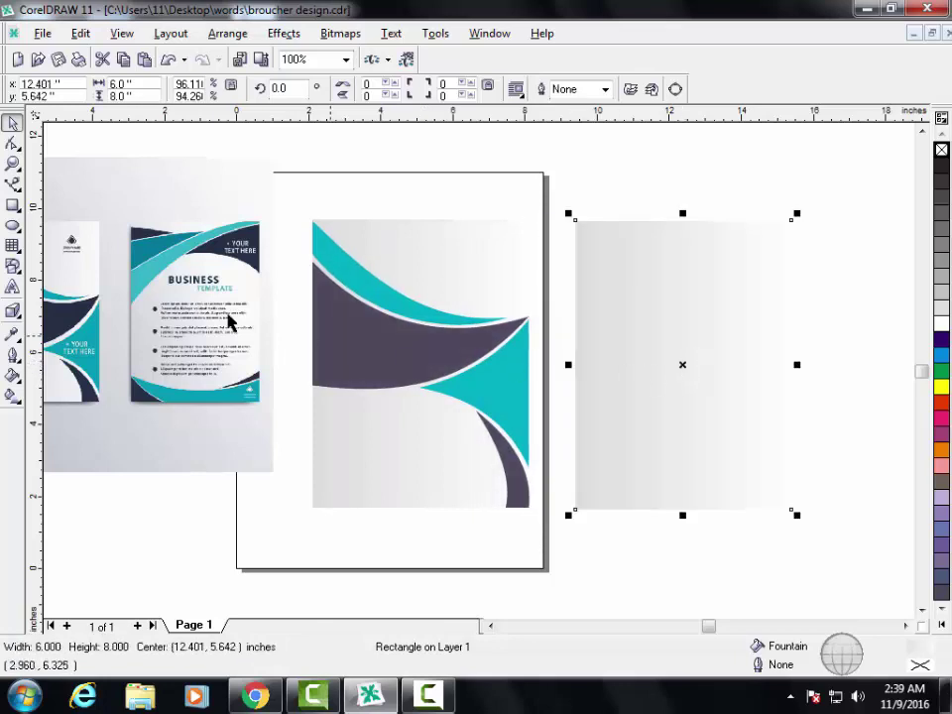
# - Move the reference brochure image off the page to the left
pyautogui.click(171, 315)
pyautogui.moveTo(170, 316); pyautogui.dragTo(438, 337)
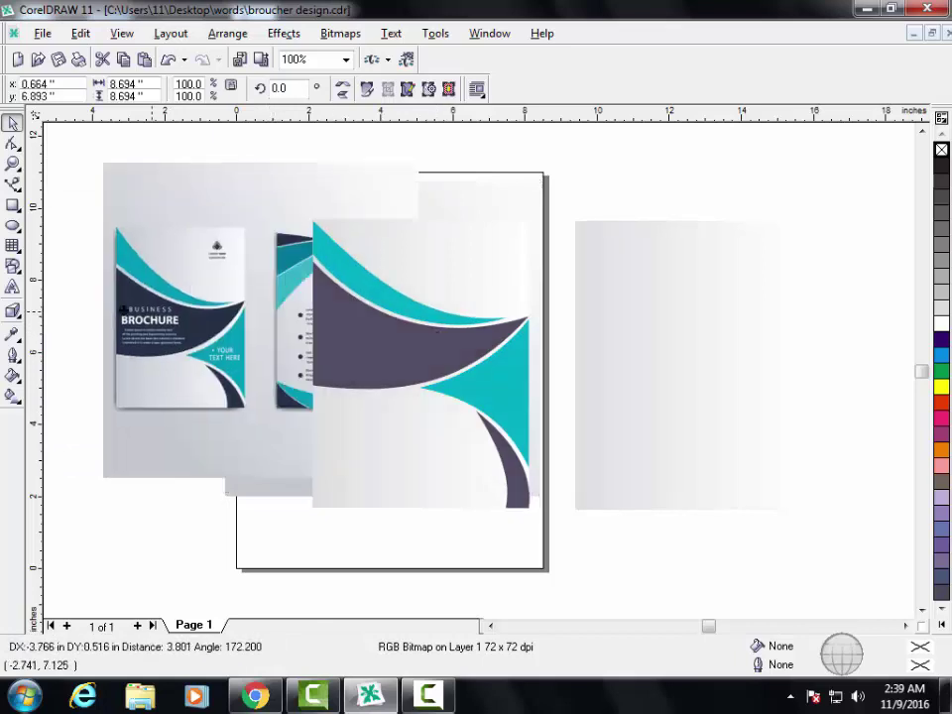
pyautogui.click(13, 311)
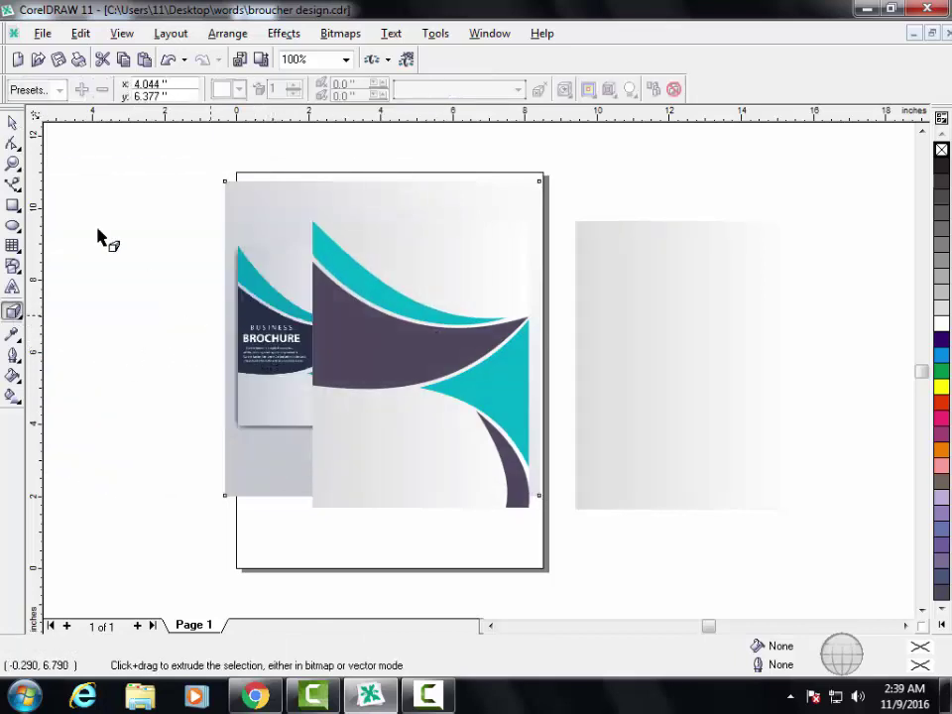
pyautogui.click(12, 122)
pyautogui.moveTo(208, 298)
pyautogui.mouseDown()
pyautogui.moveTo(126, 302)
pyautogui.moveTo(200, 298)
pyautogui.mouseUp()
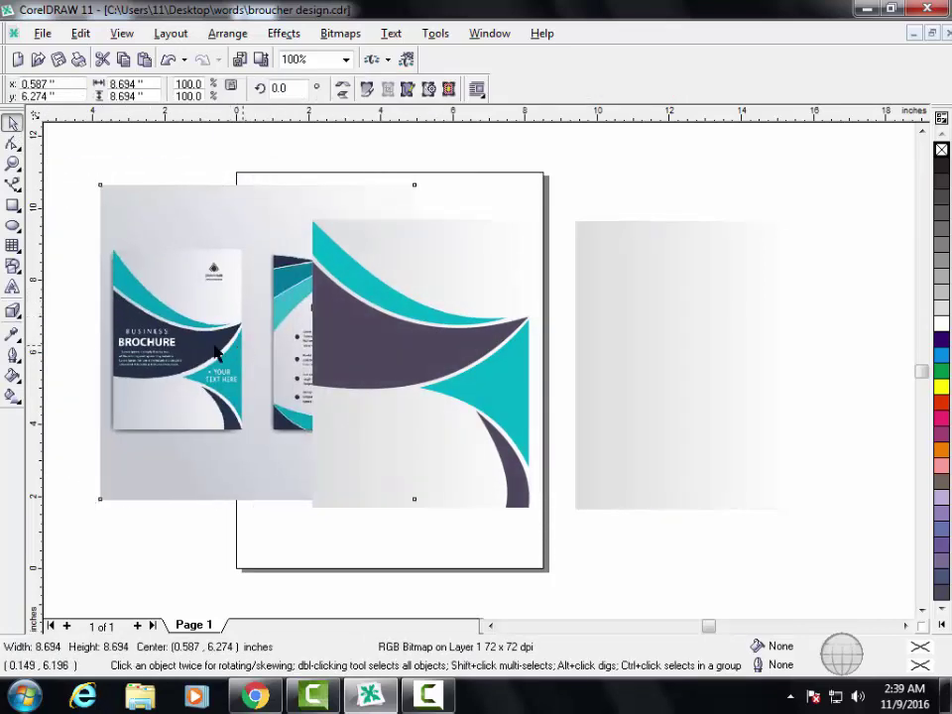
pyautogui.moveTo(346, 363); pyautogui.dragTo(197, 351)
pyautogui.click(708, 382)
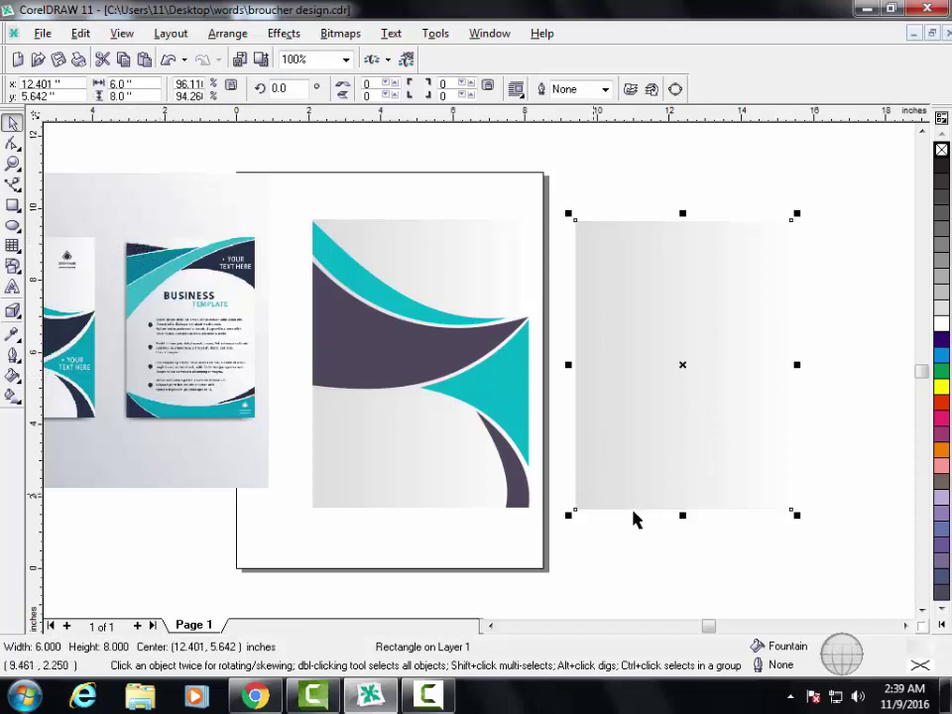
# - Make a 1.555" by 0.556" deep navy blue strip at the top-left, outlining the gradient rectangle black
pyautogui.moveTo(682, 515); pyautogui.dragTo(679, 254)
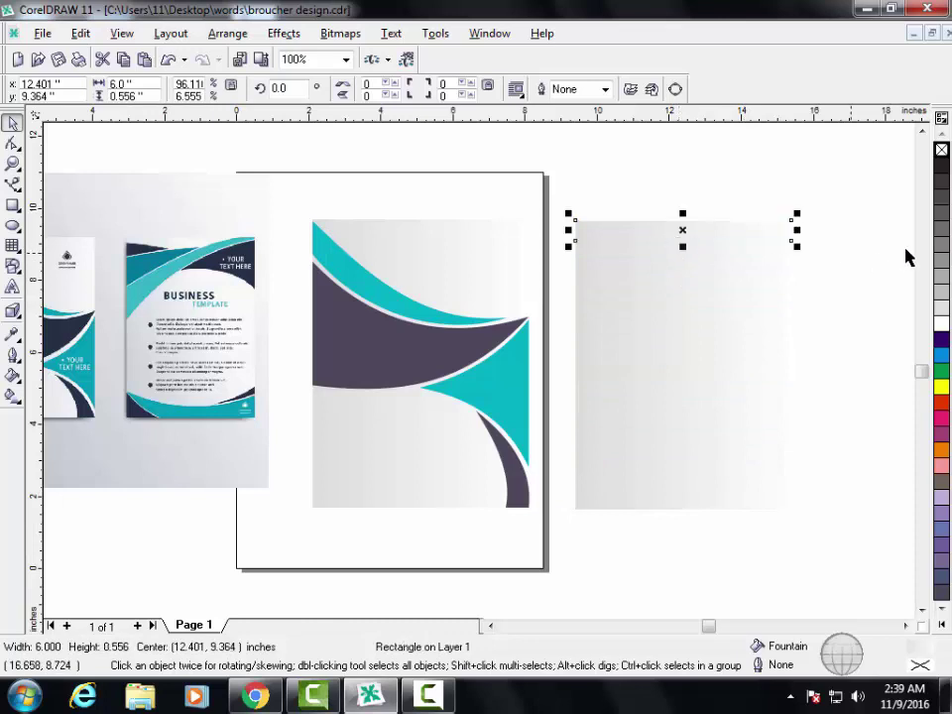
pyautogui.click(946, 618)
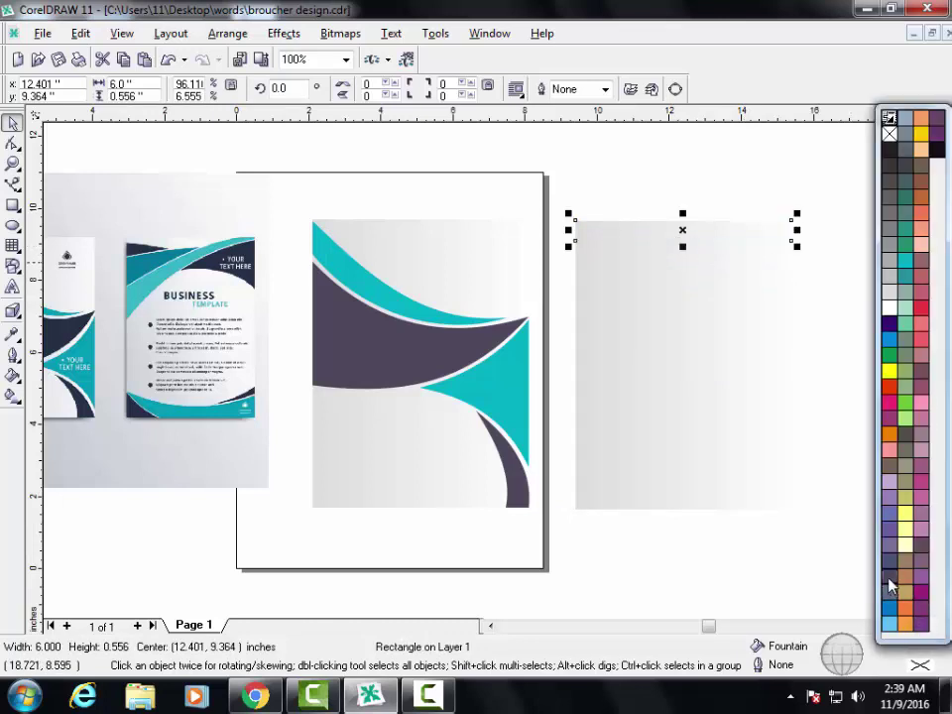
pyautogui.click(889, 578)
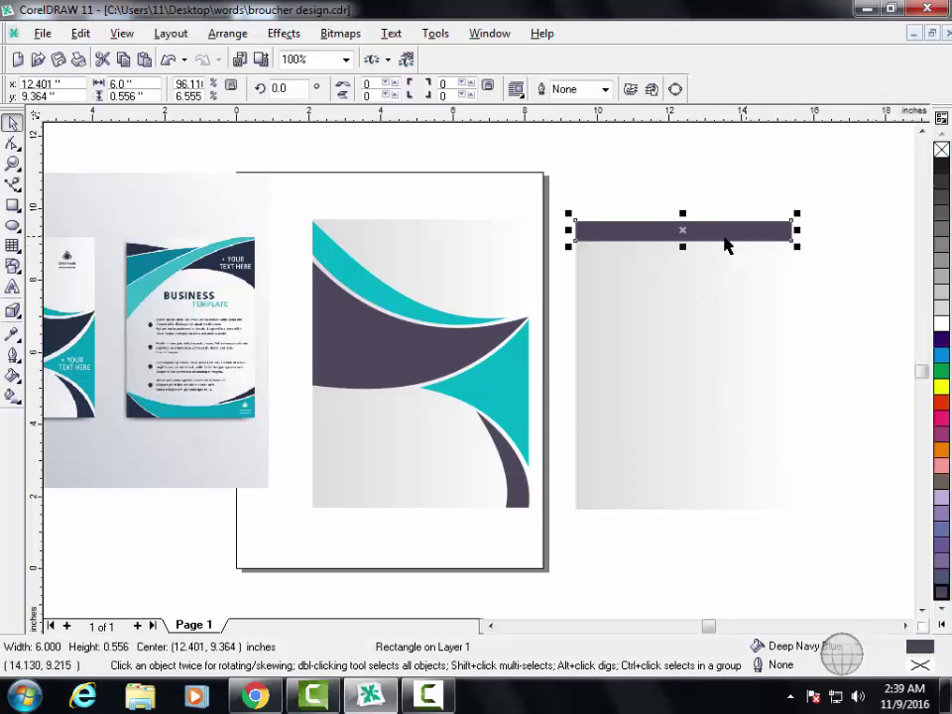
pyautogui.click(754, 338)
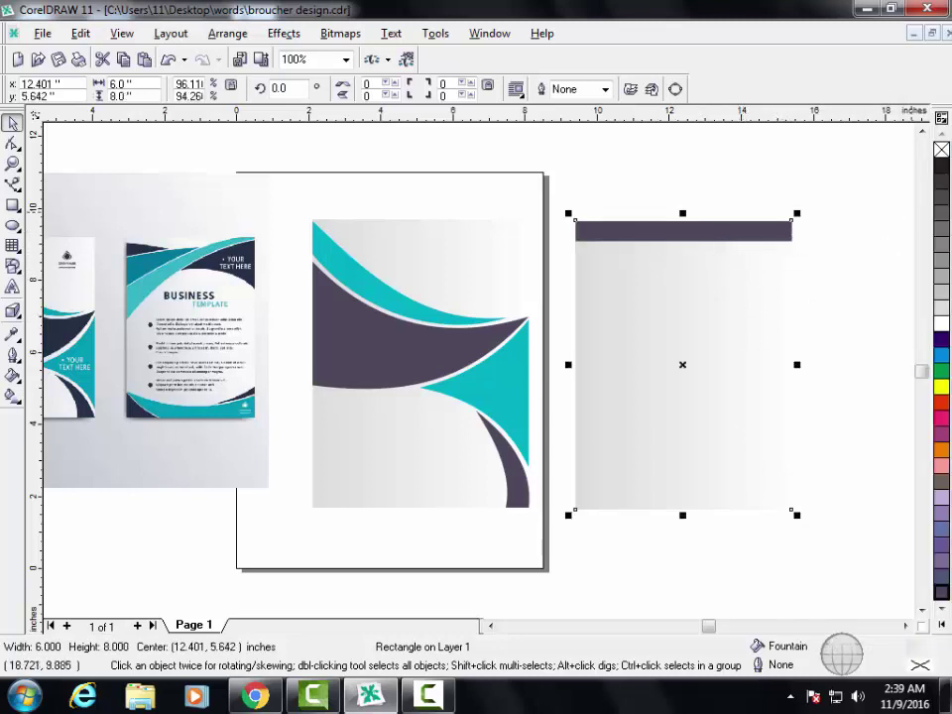
pyautogui.rightClick(941, 167)
pyautogui.click(772, 235)
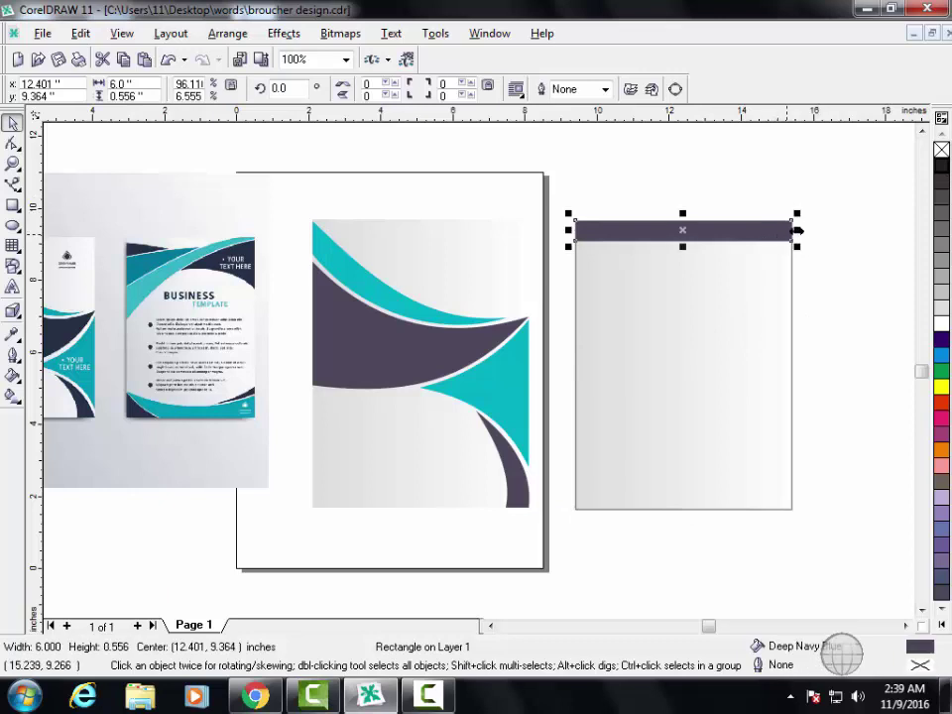
pyautogui.moveTo(790, 230)
pyautogui.mouseDown()
pyautogui.moveTo(628, 231)
pyautogui.moveTo(638, 230)
pyautogui.mouseUp()
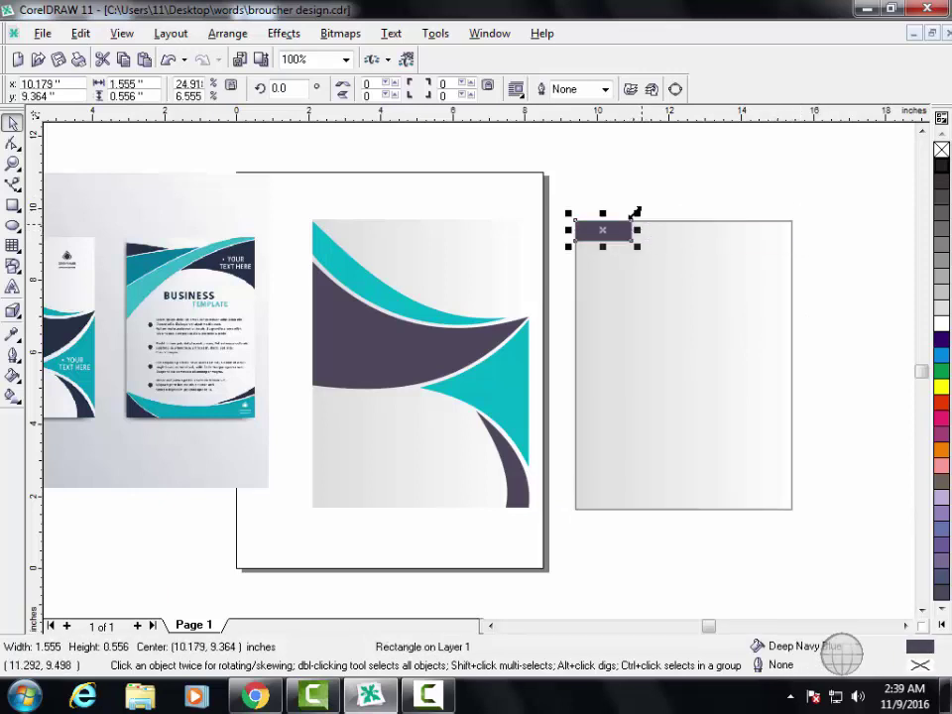
pyautogui.scroll(2, 636, 213)
pyautogui.scroll(1, 590, 217)
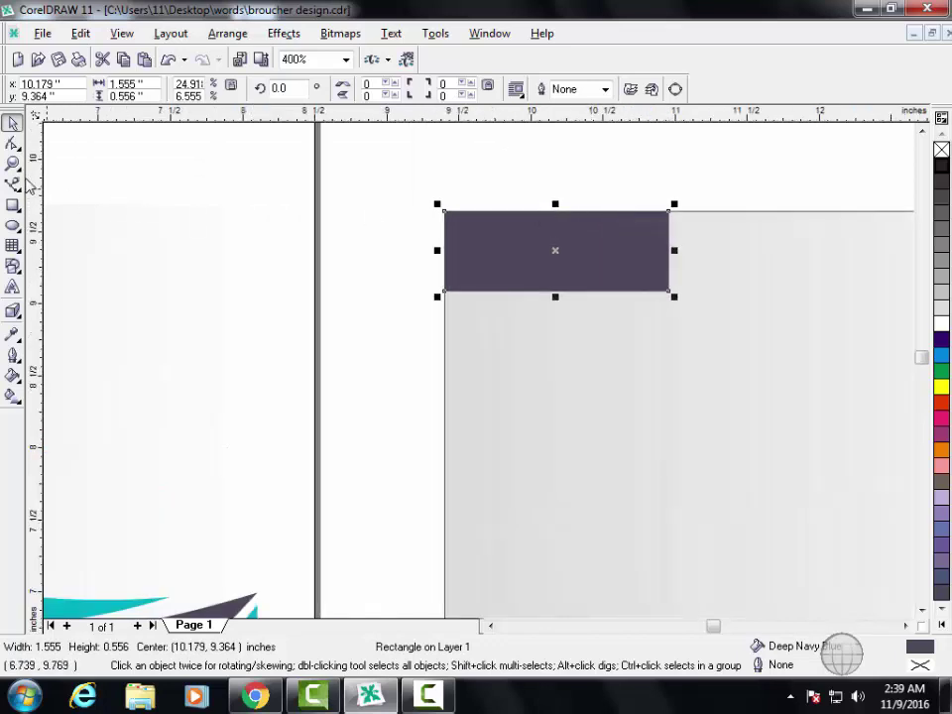
# - Convert the navy strip to curves and pull its top-right node onto the bottom-right node
pyautogui.click(13, 143)
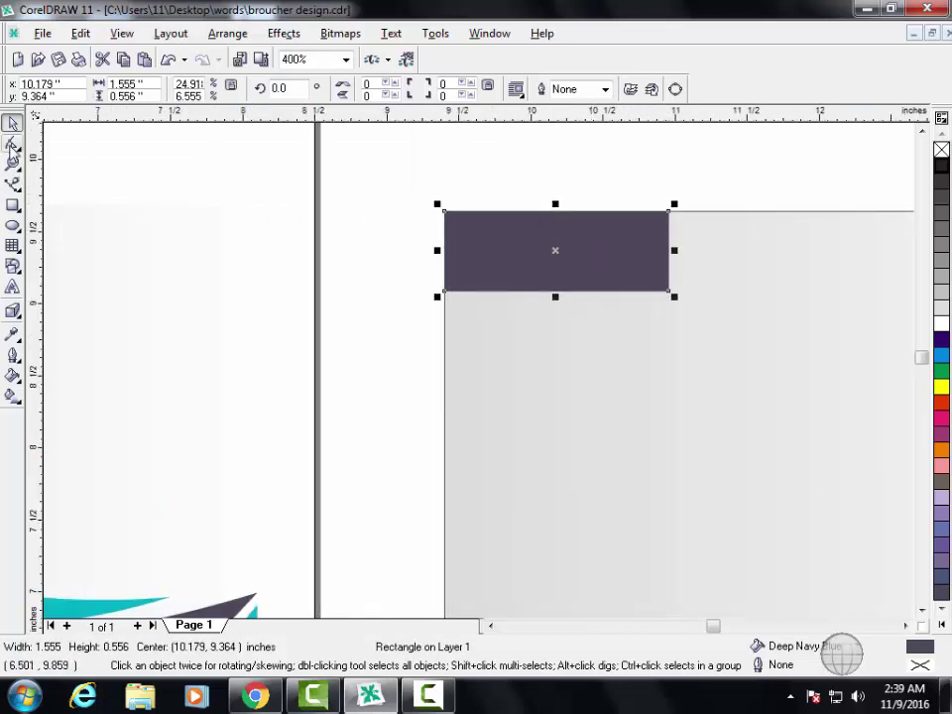
pyautogui.rightClick(665, 231)
pyautogui.click(684, 237)
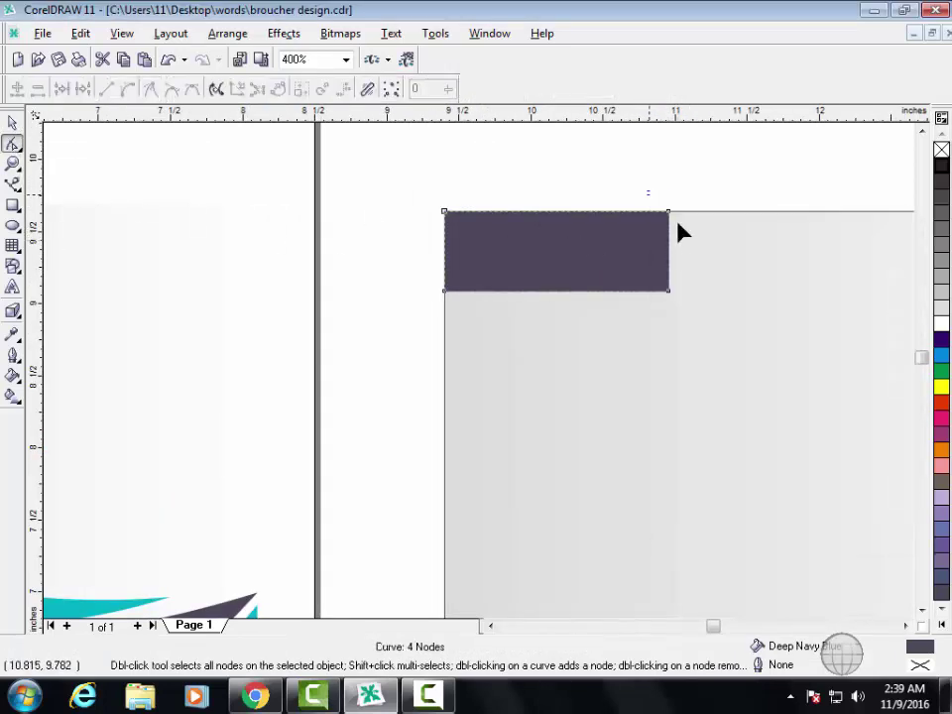
pyautogui.click(669, 211)
pyautogui.moveTo(669, 213); pyautogui.dragTo(669, 295)
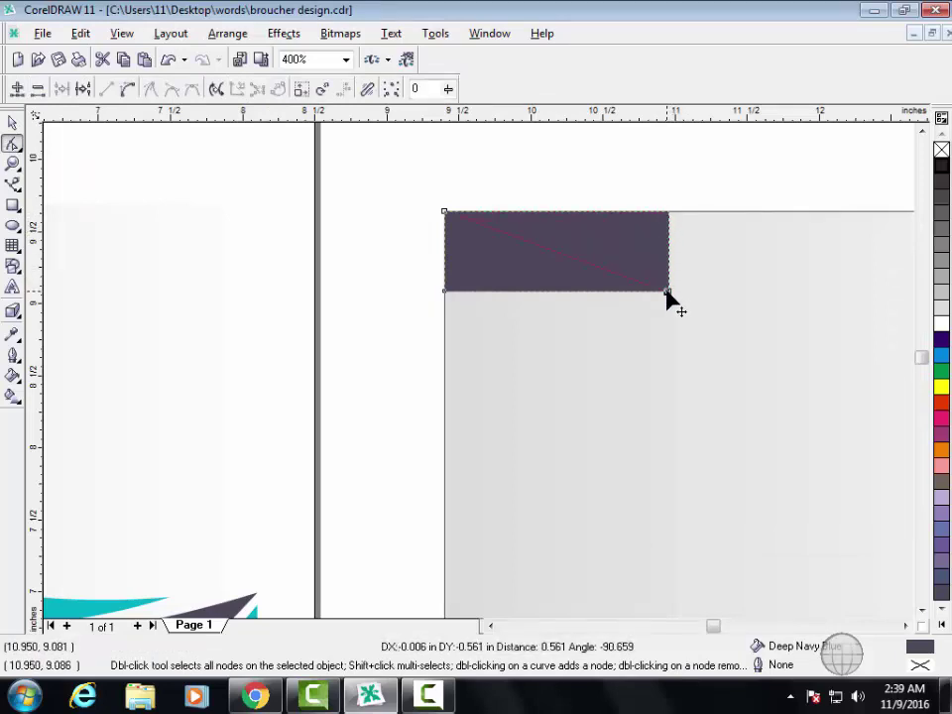
pyautogui.moveTo(667, 295); pyautogui.dragTo(669, 294)
# - Zoom in on the triangle's right tip and merge the stray node into one sharp point
pyautogui.press('F4')
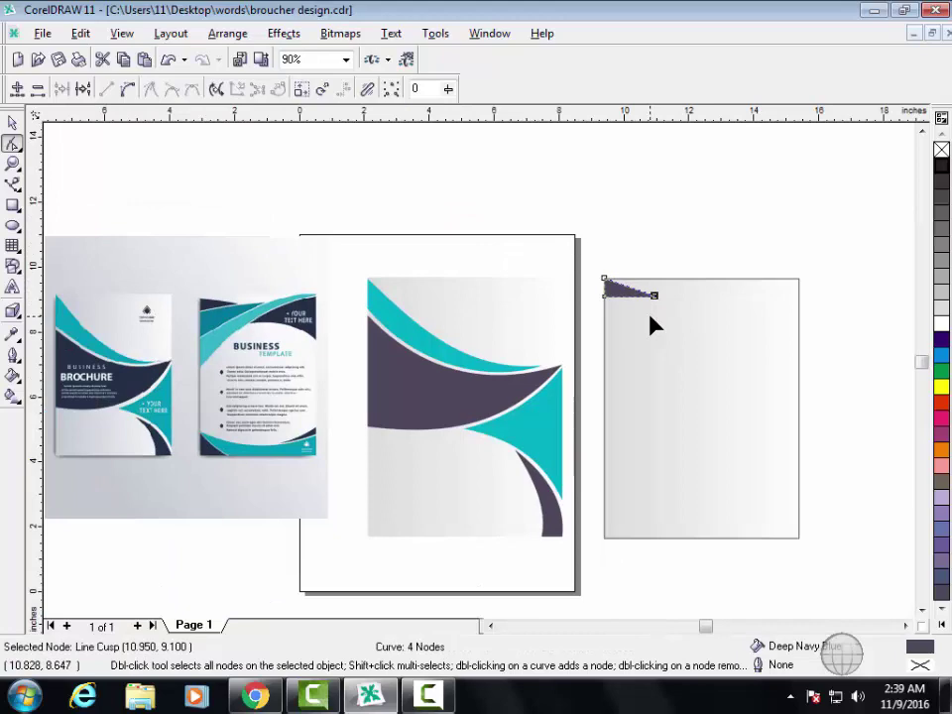
pyautogui.scroll(3, 653, 289)
pyautogui.scroll(-2, 685, 287)
pyautogui.scroll(4, 666, 301)
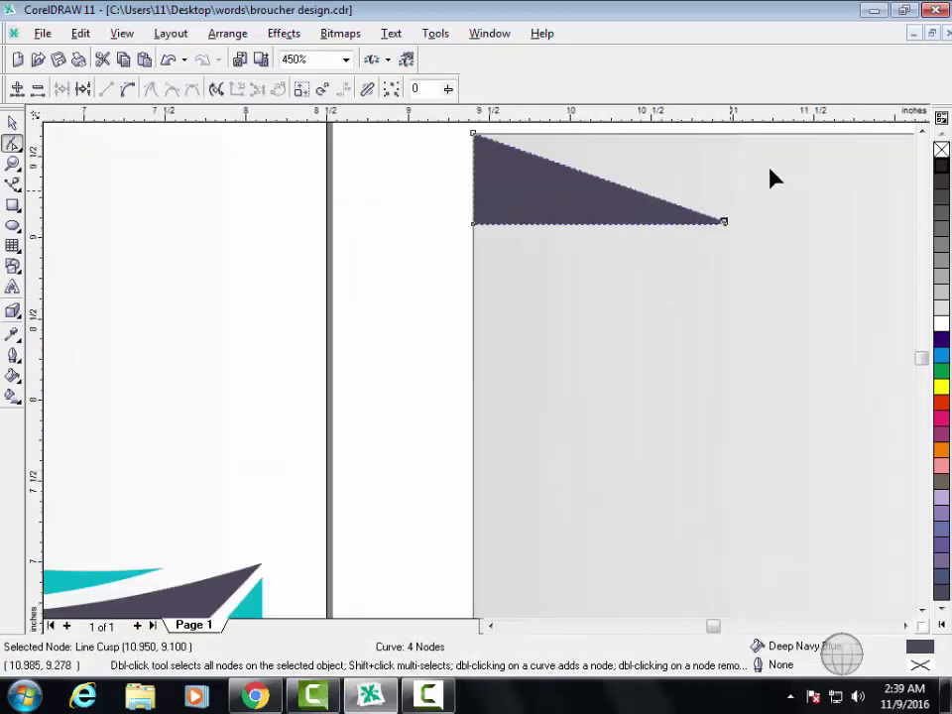
pyautogui.scroll(2, 918, 146)
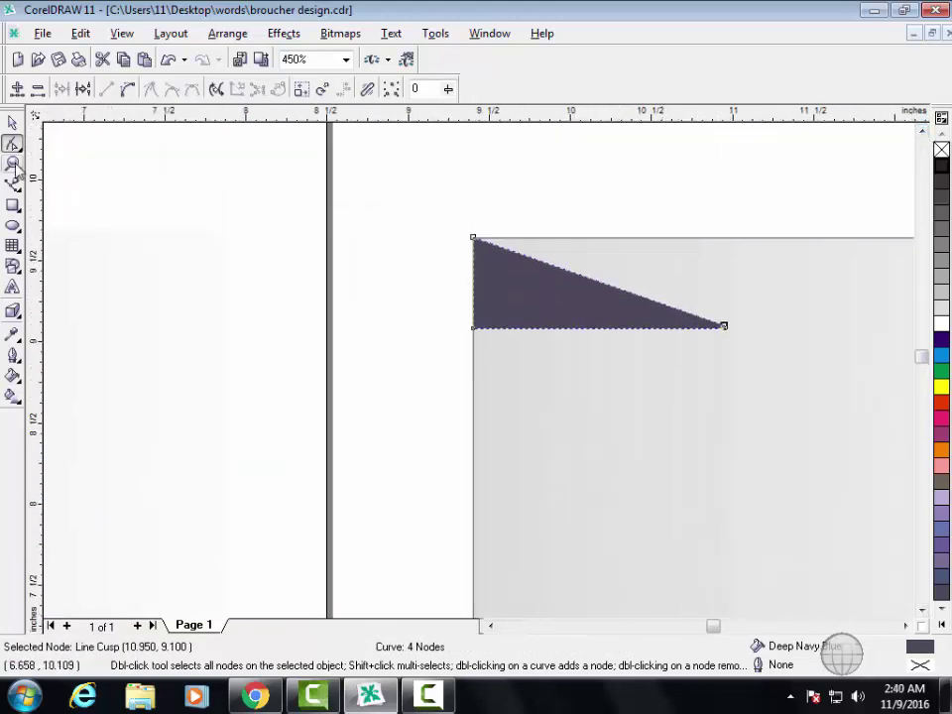
pyautogui.click(13, 163)
pyautogui.moveTo(673, 304); pyautogui.dragTo(773, 367)
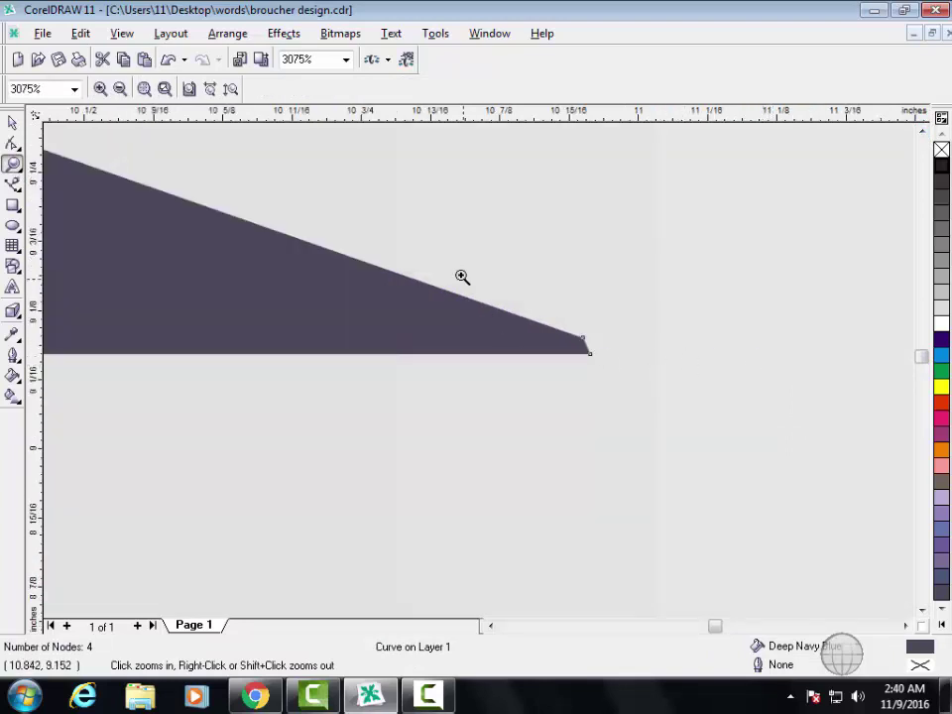
pyautogui.moveTo(462, 277); pyautogui.dragTo(668, 418)
pyautogui.click(12, 145)
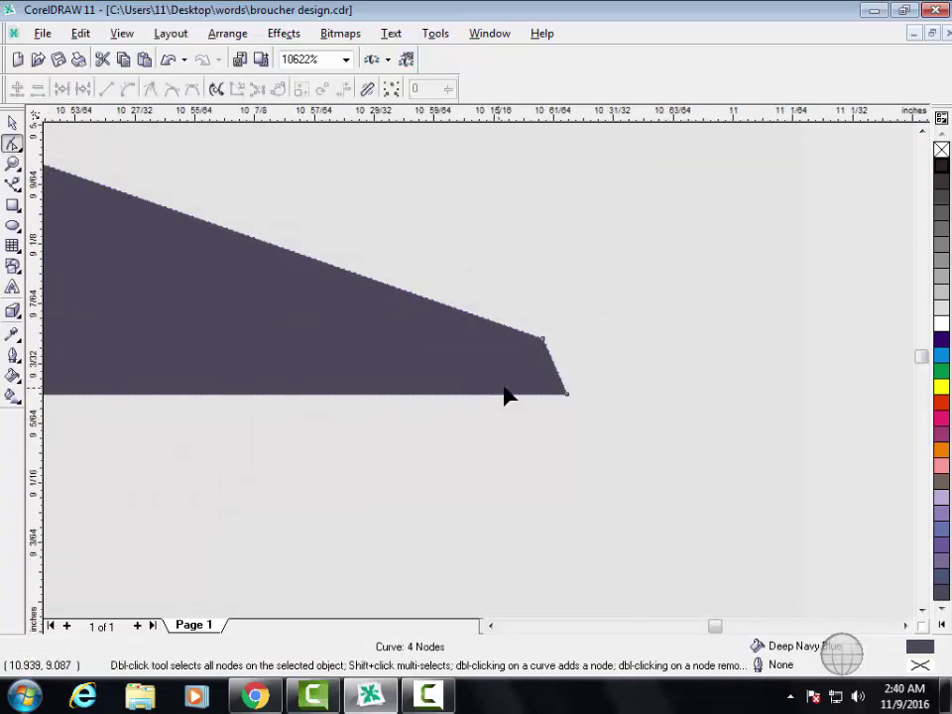
pyautogui.moveTo(543, 341); pyautogui.dragTo(568, 393)
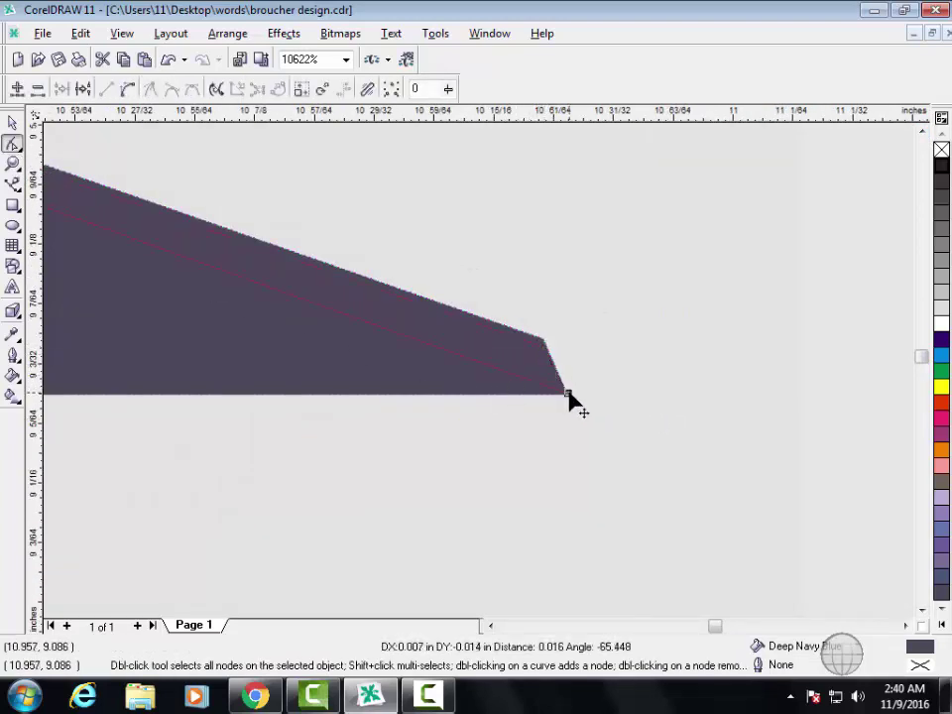
pyautogui.moveTo(514, 428); pyautogui.dragTo(514, 427)
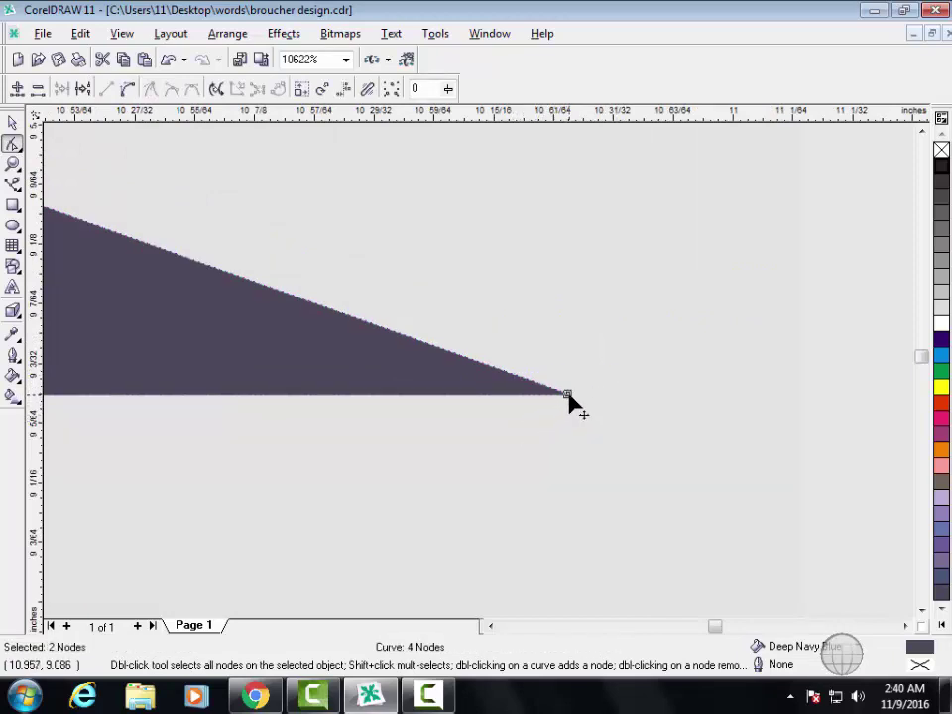
pyautogui.moveTo(568, 396); pyautogui.dragTo(615, 190)
# - Zoom in closely on the small navy triangle to prepare its edges for reshaping
pyautogui.scroll(-1, 612, 266)
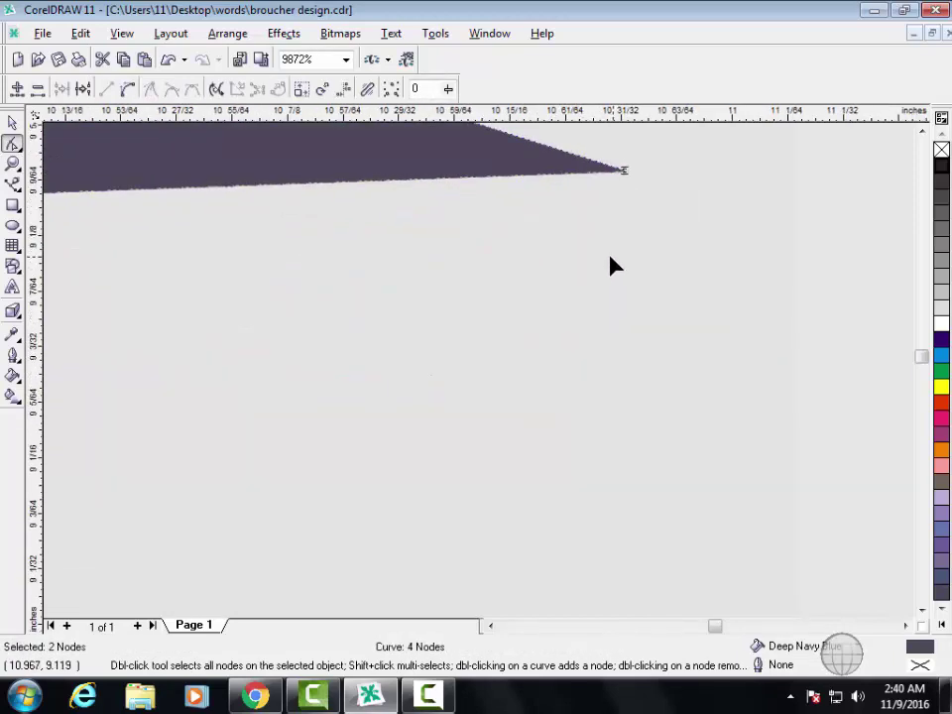
pyautogui.scroll(-2, 569, 276)
pyautogui.scroll(-5, 552, 281)
pyautogui.scroll(1, 553, 281)
pyautogui.scroll(1, 567, 244)
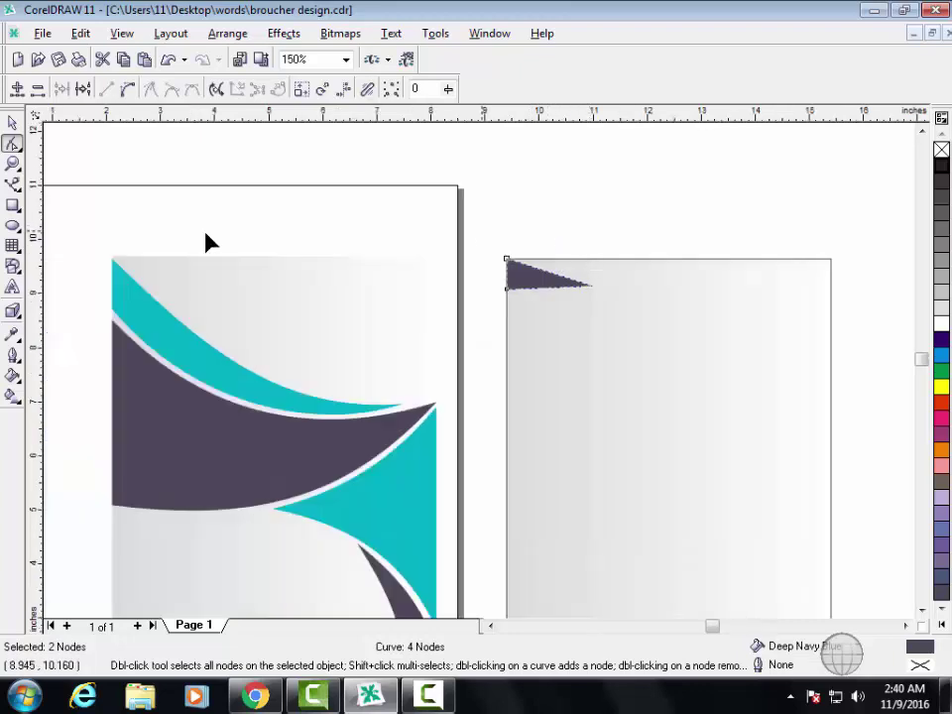
pyautogui.press('z')
pyautogui.moveTo(487, 238); pyautogui.dragTo(602, 318)
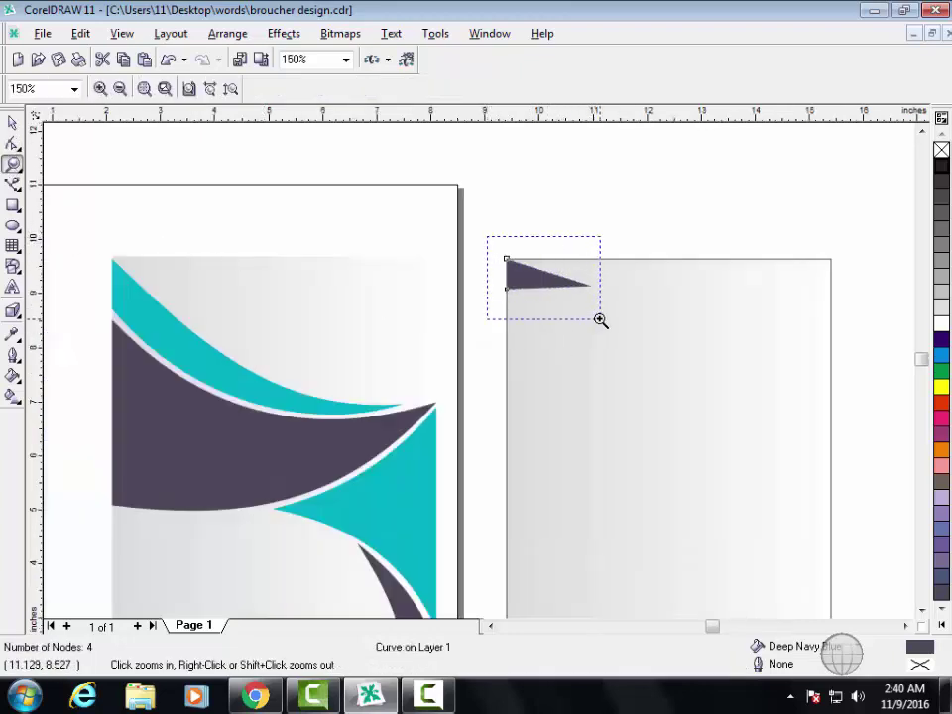
pyautogui.click(13, 144)
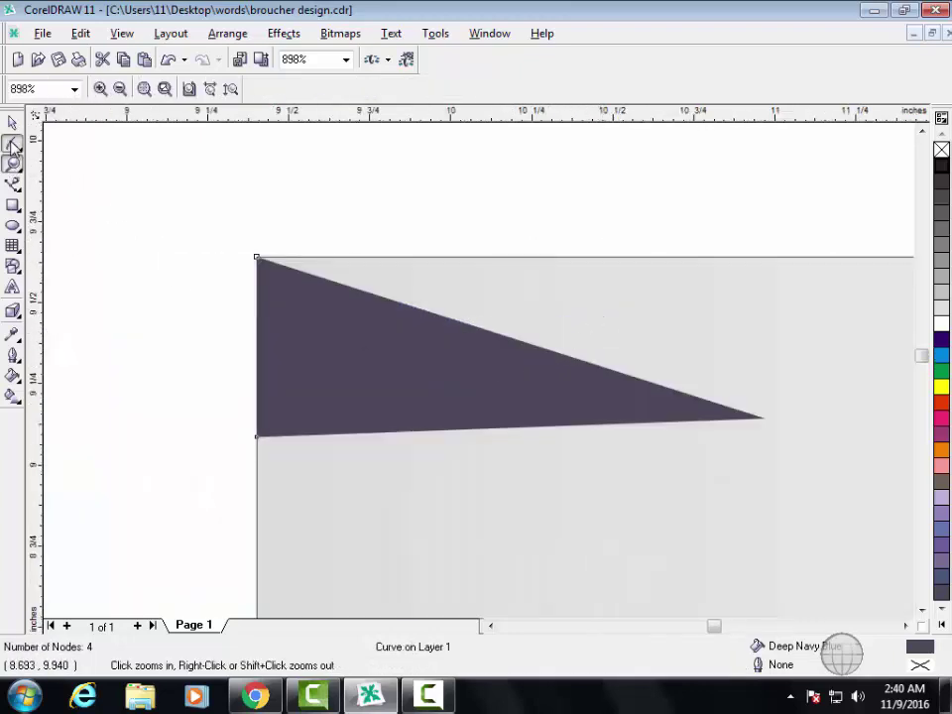
# - Convert the wedge's bottom and top edges to curves and bow each into a smooth arc
pyautogui.rightClick(486, 437)
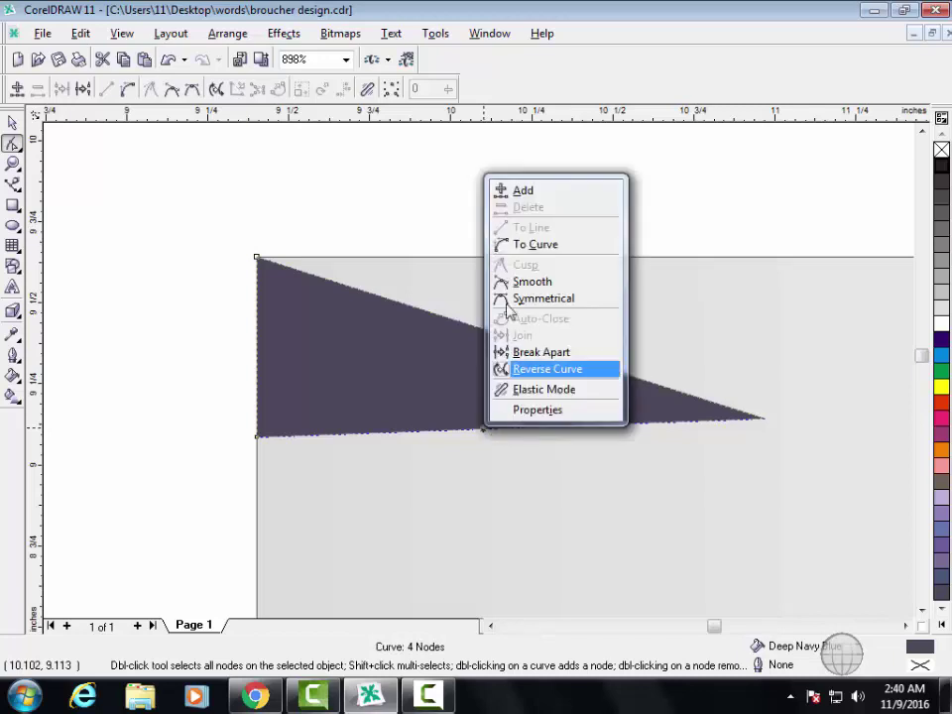
pyautogui.click(532, 250)
pyautogui.moveTo(487, 437)
pyautogui.mouseDown()
pyautogui.moveTo(506, 410)
pyautogui.moveTo(514, 416)
pyautogui.mouseUp()
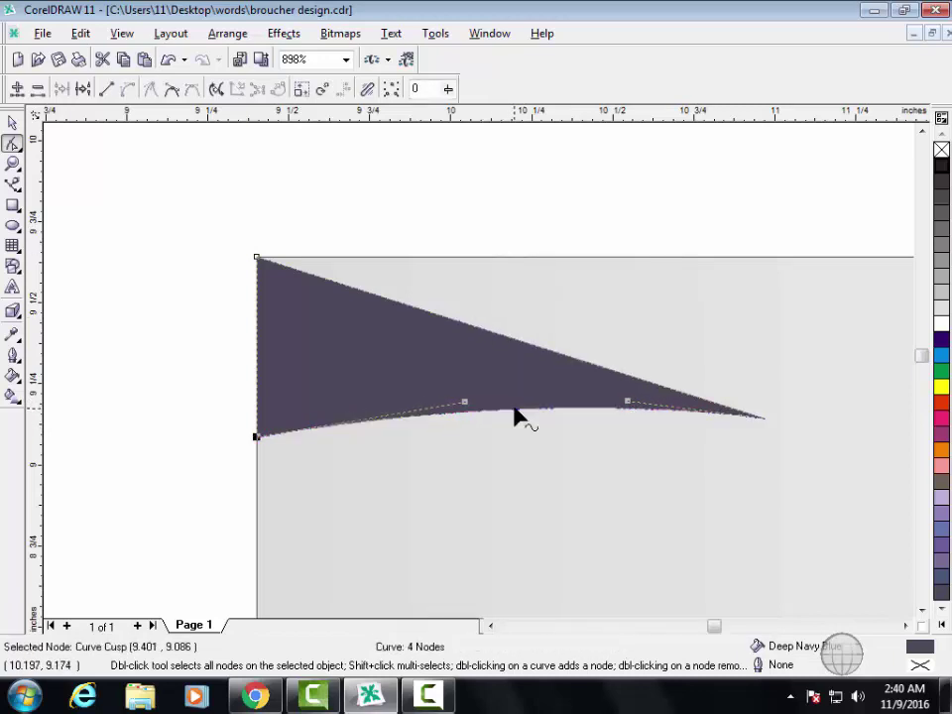
pyautogui.rightClick(507, 339)
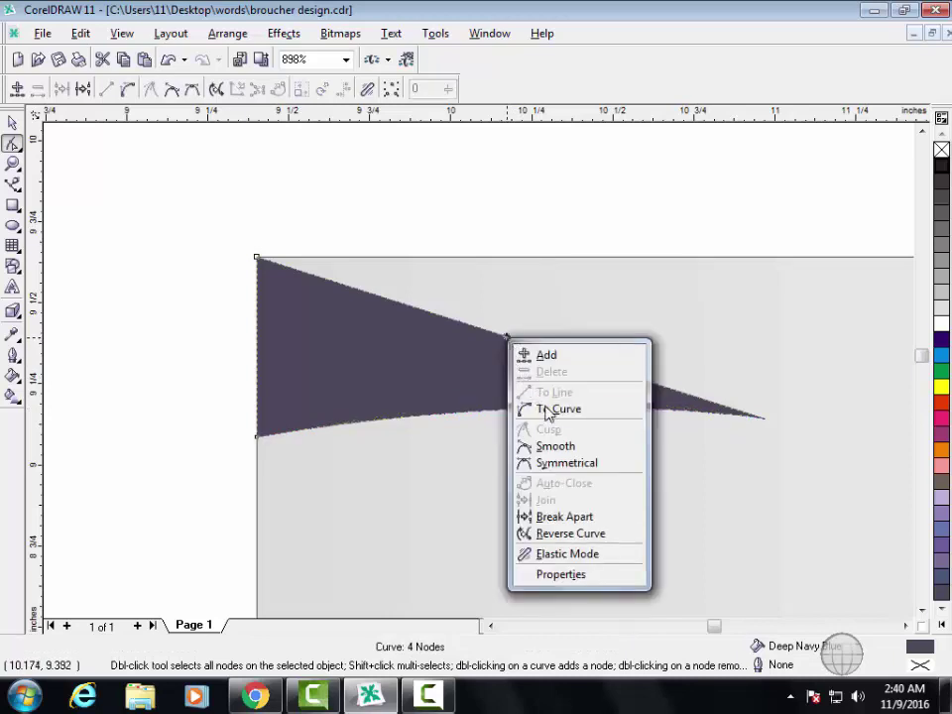
pyautogui.click(551, 408)
pyautogui.moveTo(503, 340); pyautogui.dragTo(510, 319)
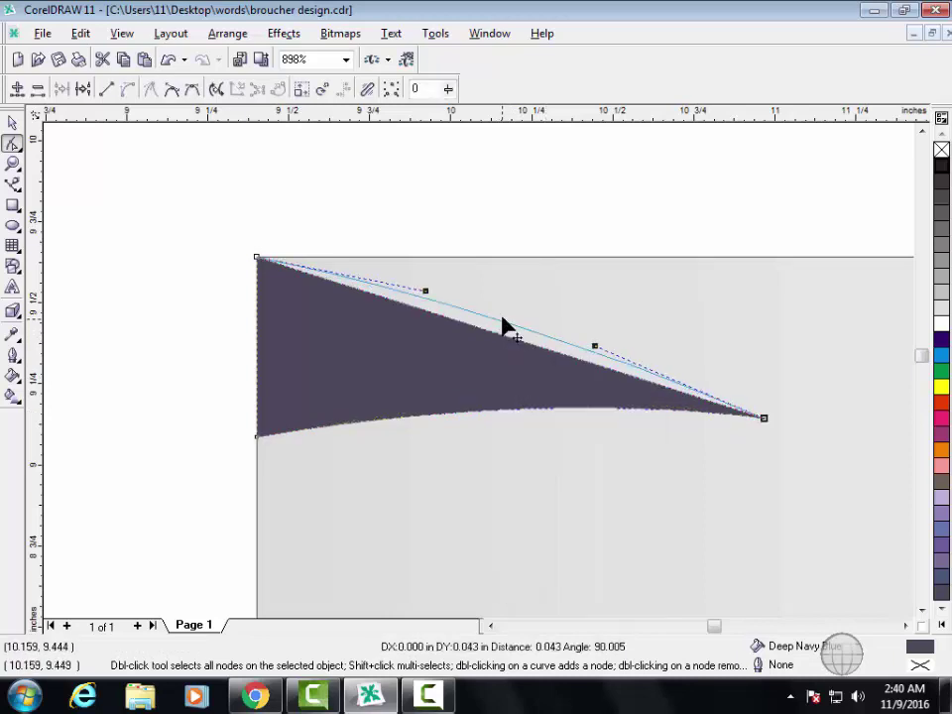
# - Raise the swoosh's right tip node slightly, then zoom back out
pyautogui.moveTo(782, 383); pyautogui.dragTo(754, 445)
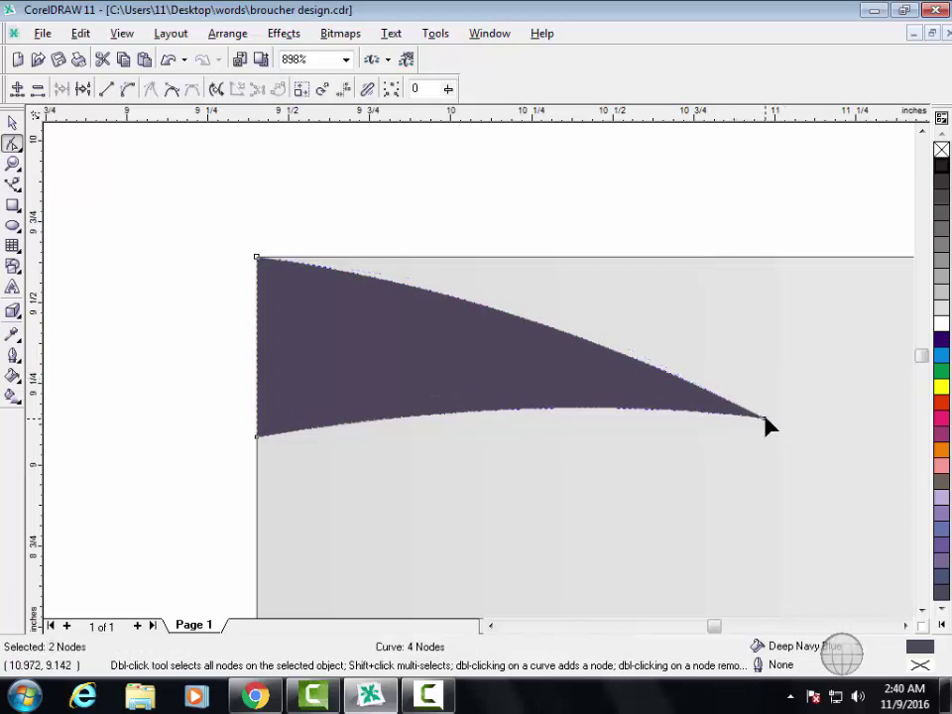
pyautogui.moveTo(768, 424); pyautogui.dragTo(770, 406)
pyautogui.scroll(-1, 675, 442)
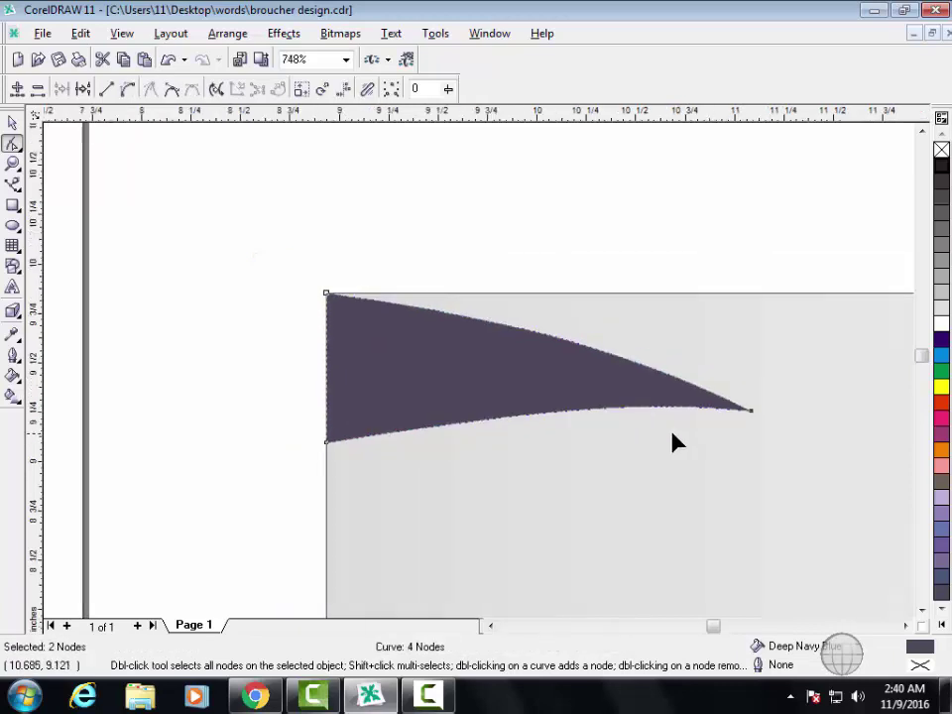
pyautogui.scroll(-9, 675, 442)
pyautogui.scroll(-3, 672, 504)
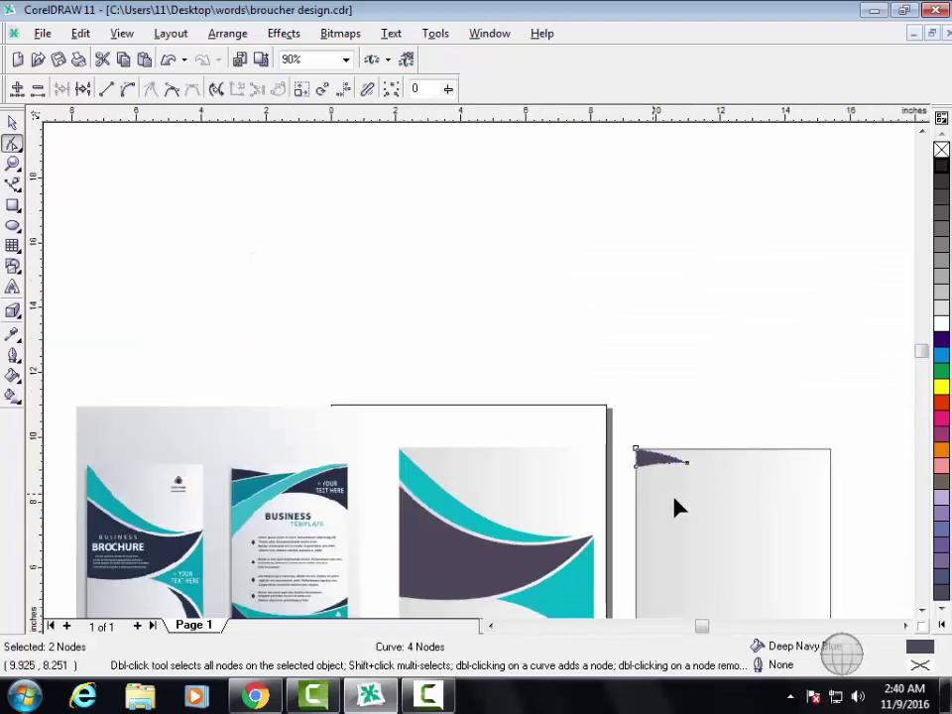
# - Resize the right-hand page rectangle from its bottom edge into a band across the page top
pyautogui.click(922, 609)
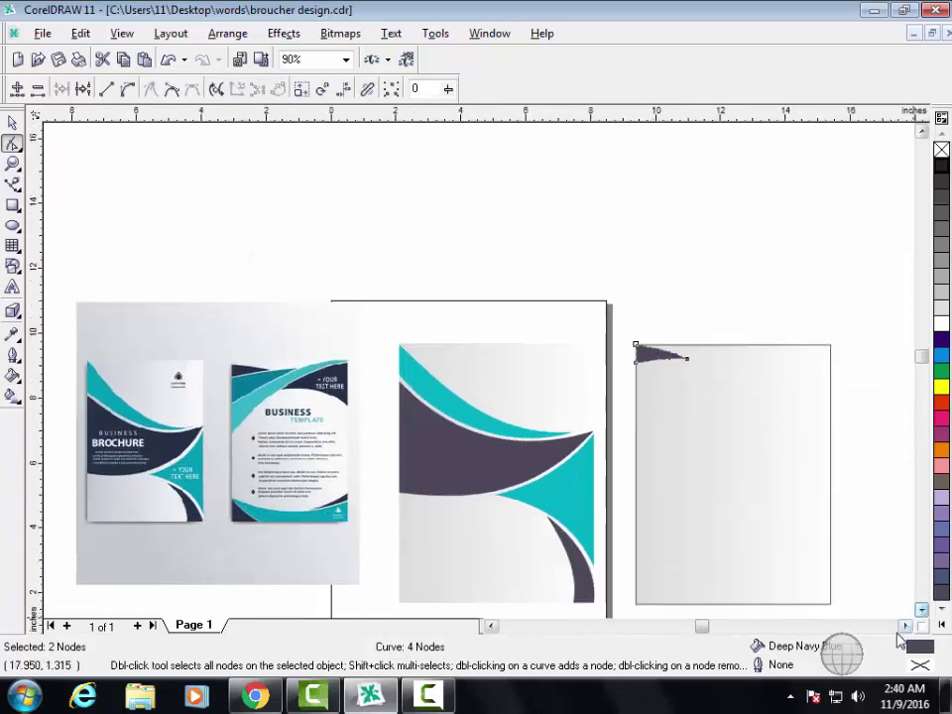
pyautogui.click(906, 626)
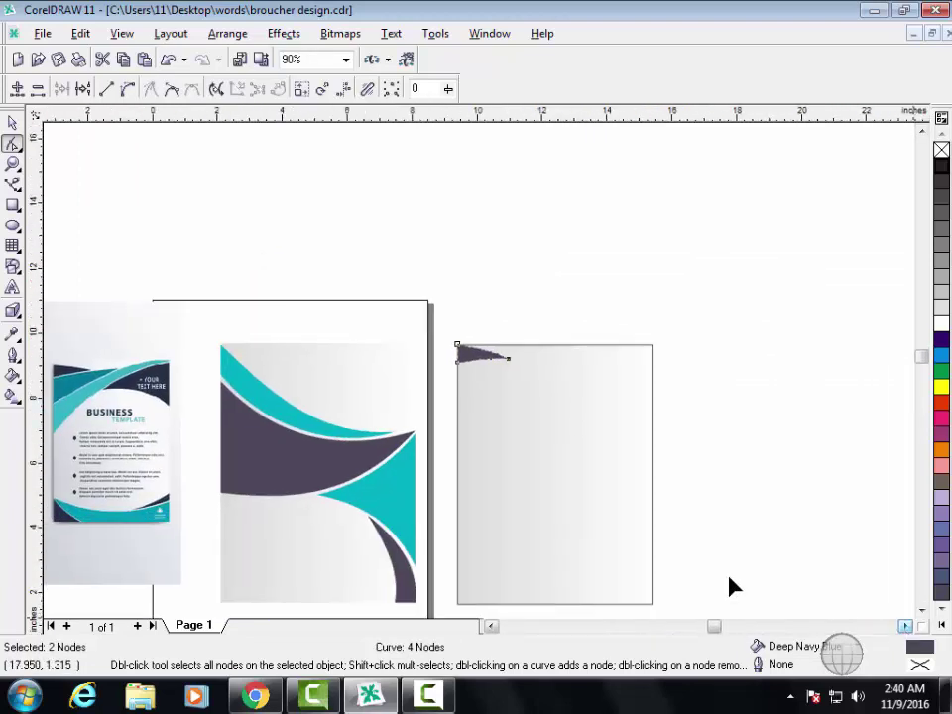
pyautogui.click(12, 125)
pyautogui.click(479, 472)
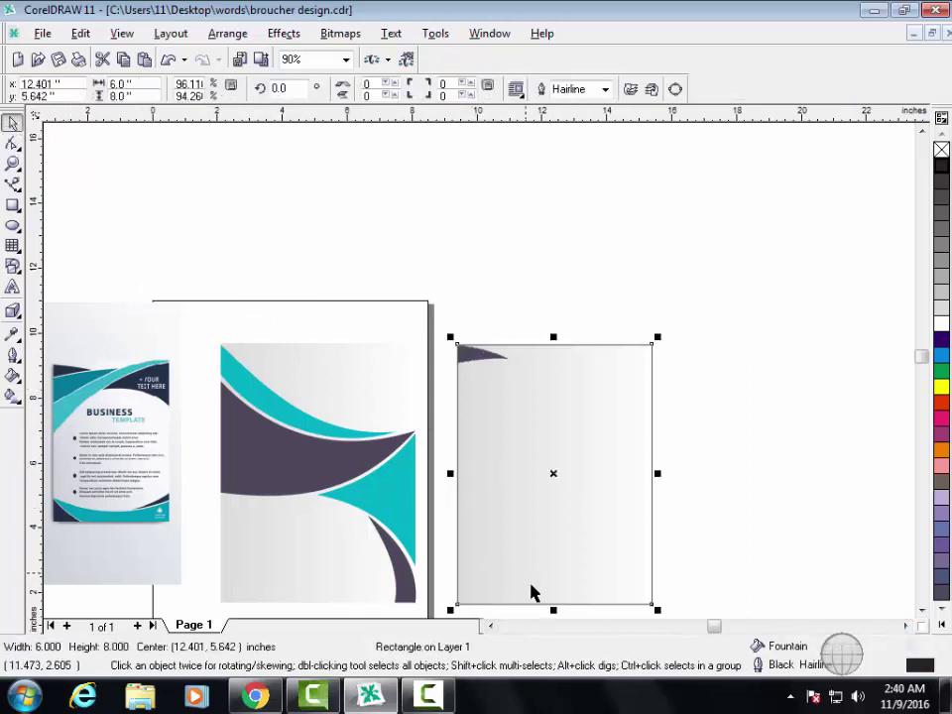
pyautogui.moveTo(556, 613); pyautogui.dragTo(565, 405)
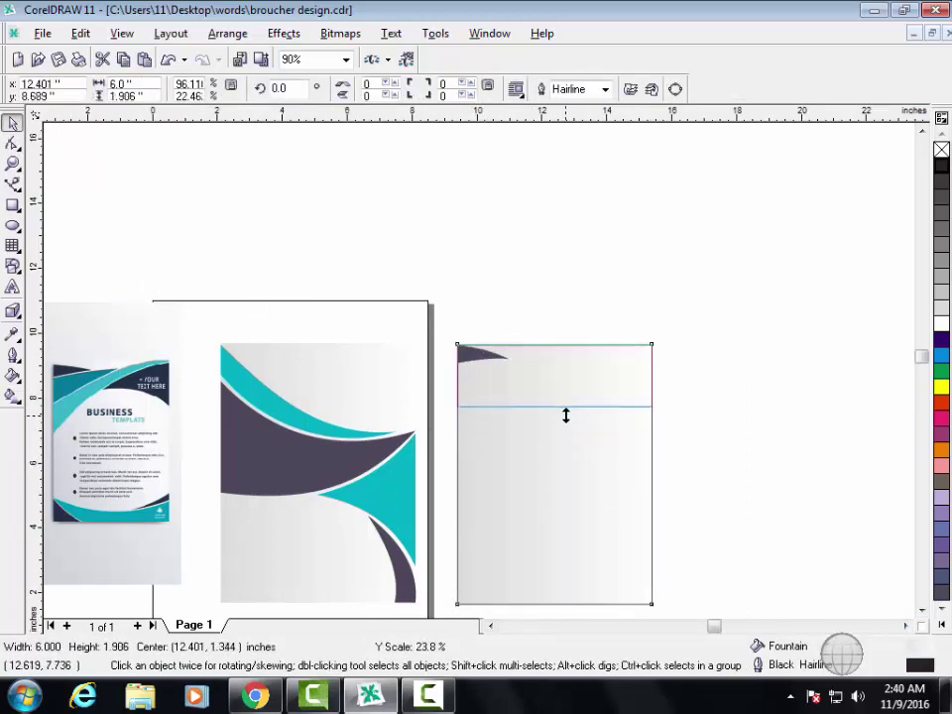
pyautogui.moveTo(566, 405)
pyautogui.mouseDown()
pyautogui.moveTo(564, 396)
pyautogui.moveTo(547, 448)
pyautogui.mouseUp()
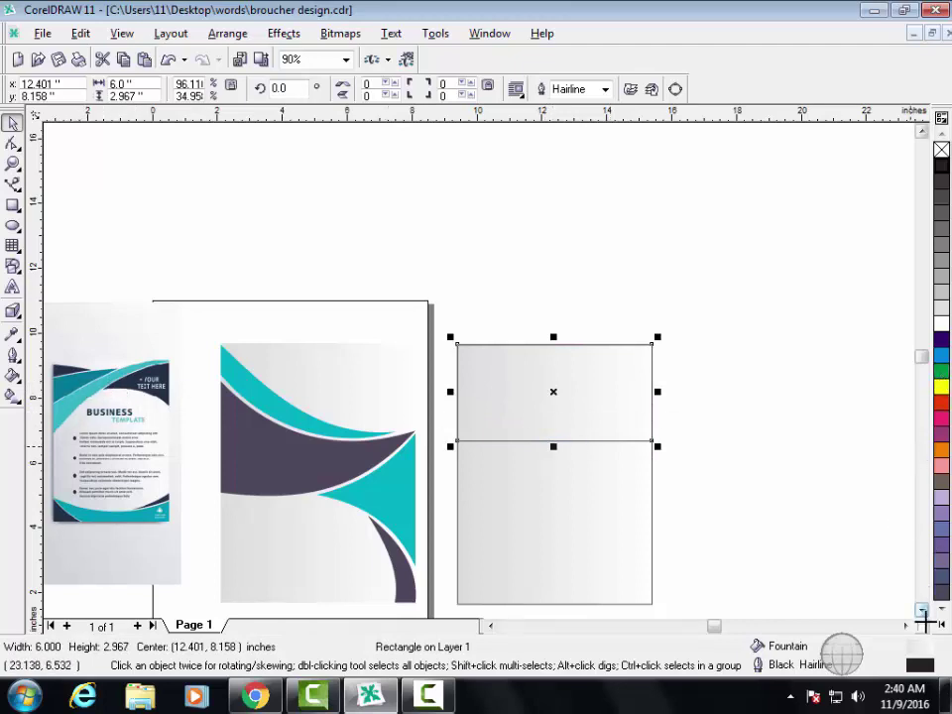
# - Fill the 6.0" by 2.967" band with Turquoise and remove its outline
pyautogui.click(921, 609)
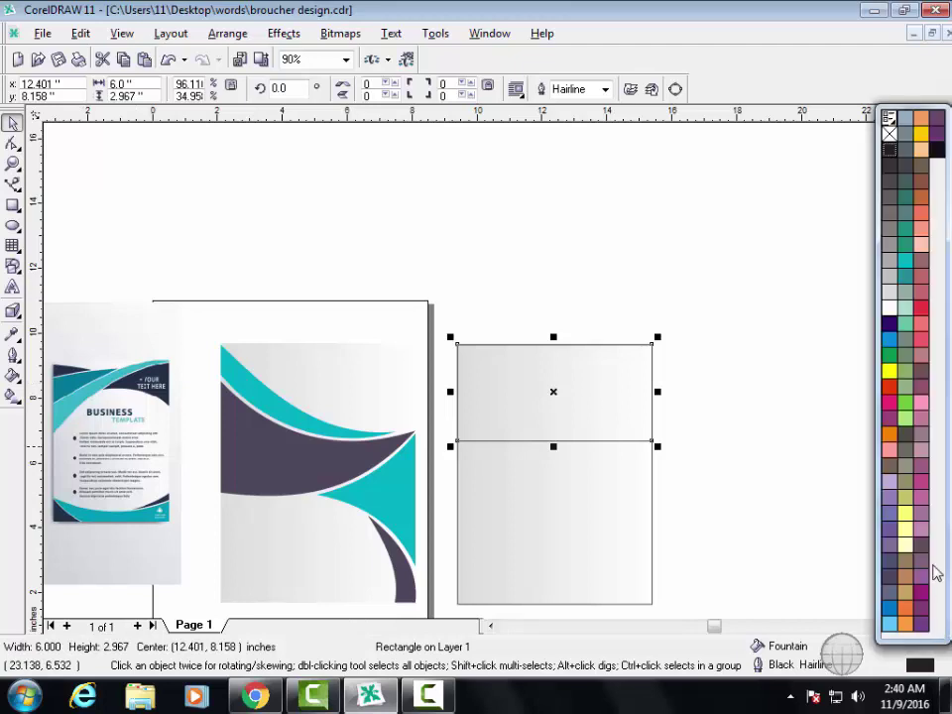
pyautogui.click(906, 261)
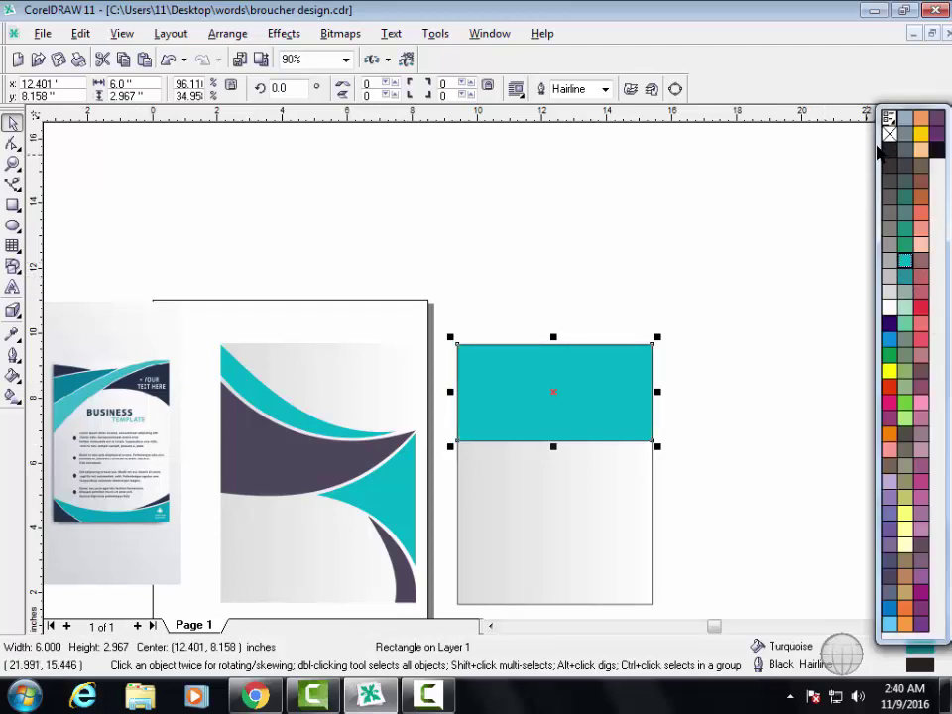
pyautogui.rightClick(890, 132)
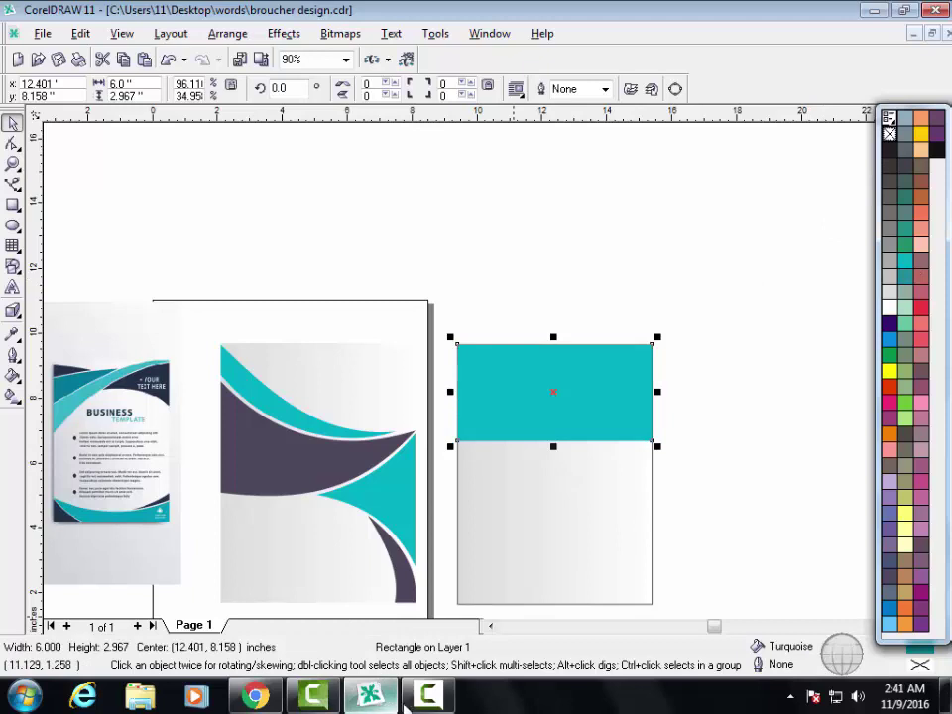
pyautogui.click(427, 698)
pyautogui.click(855, 608)
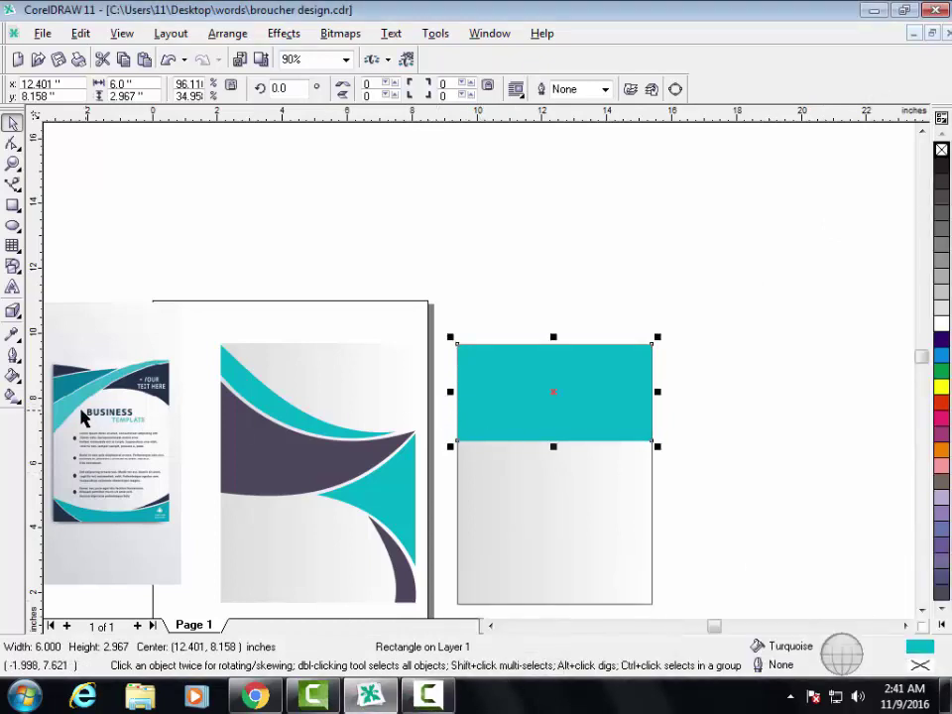
# - Nudge the reference brochure image and reselect the turquoise band
pyautogui.click(490, 626)
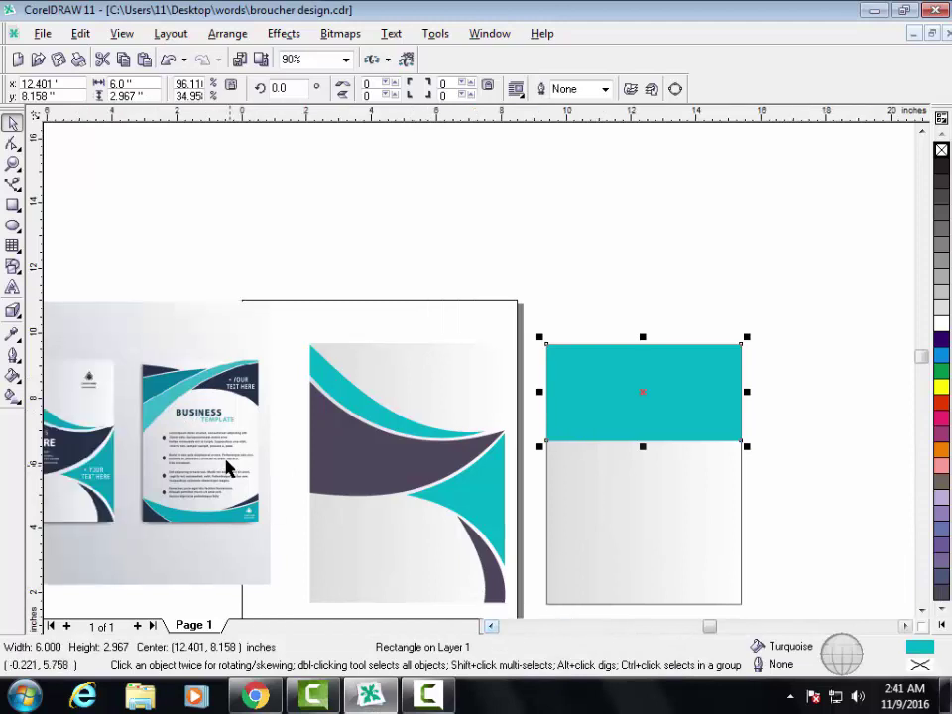
pyautogui.moveTo(227, 464)
pyautogui.mouseDown()
pyautogui.moveTo(238, 448)
pyautogui.moveTo(255, 449)
pyautogui.mouseUp()
pyautogui.click(615, 440)
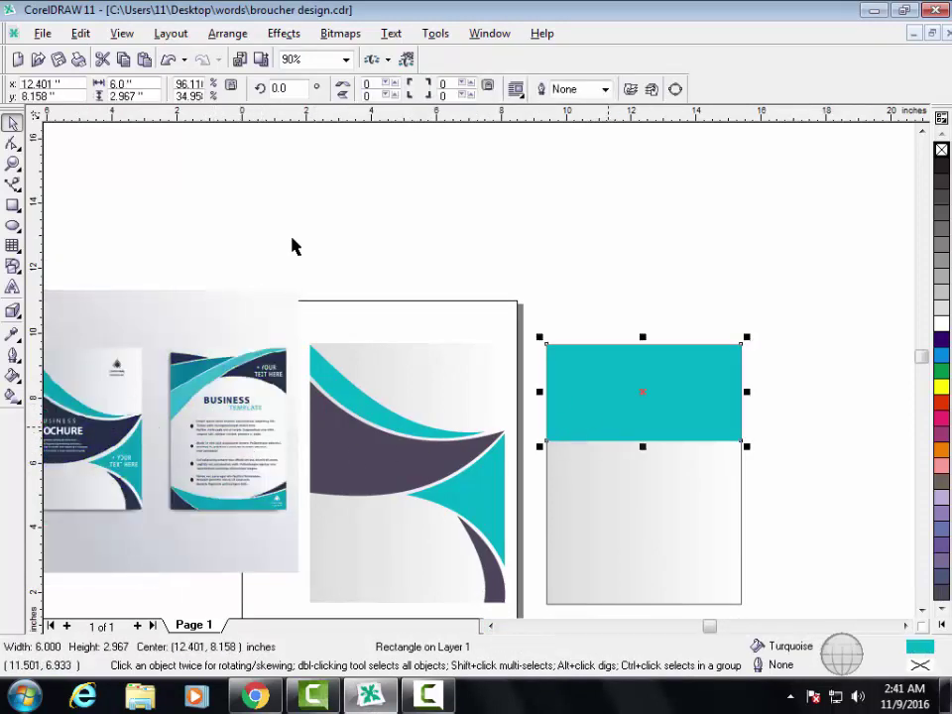
pyautogui.click(13, 144)
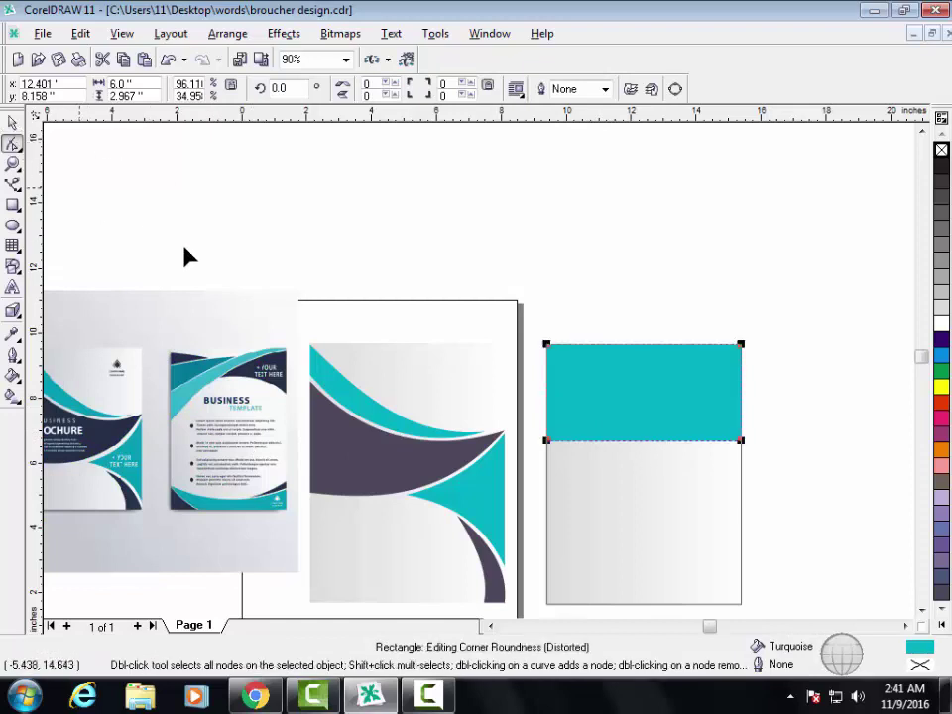
# - Convert the turquoise band to curves and move its bottom-right node up to the top-right corner
pyautogui.rightClick(718, 400)
pyautogui.click(568, 97)
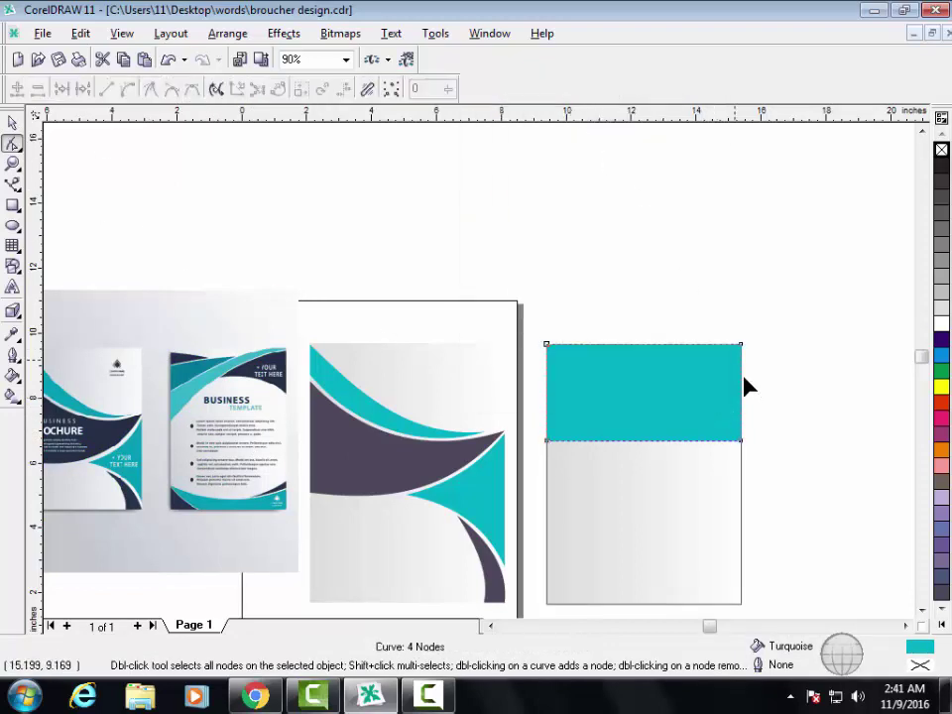
pyautogui.click(741, 441)
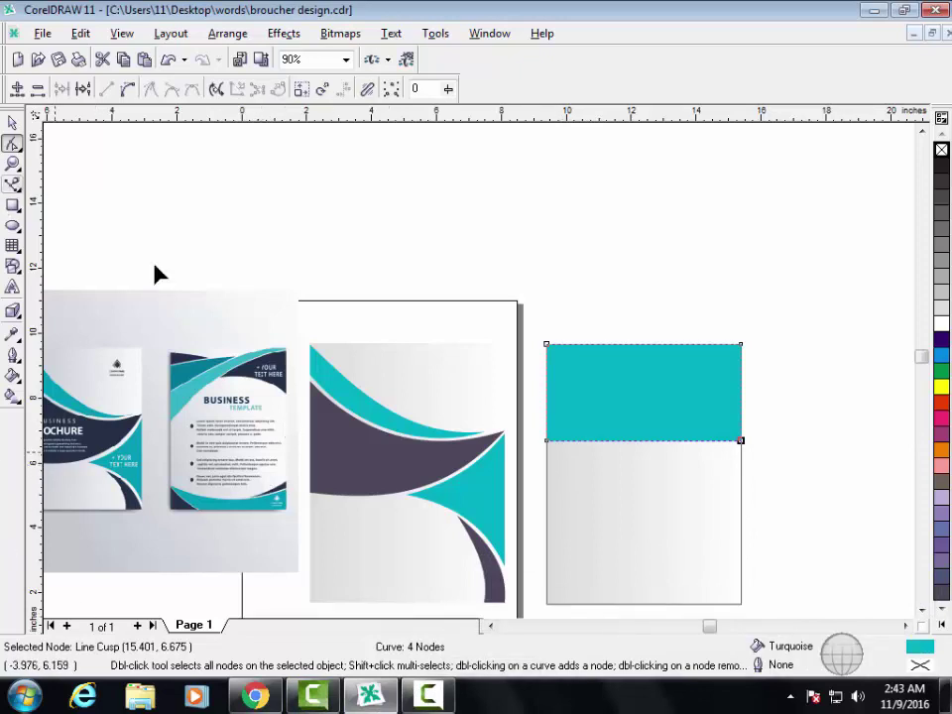
pyautogui.moveTo(769, 397); pyautogui.dragTo(739, 447)
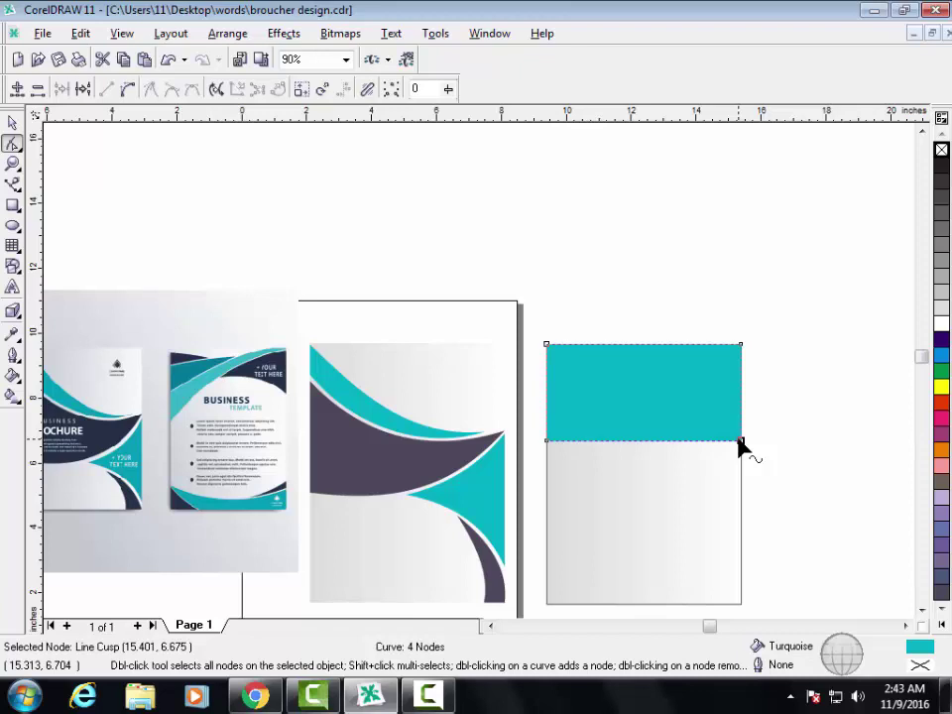
pyautogui.moveTo(741, 442); pyautogui.dragTo(742, 347)
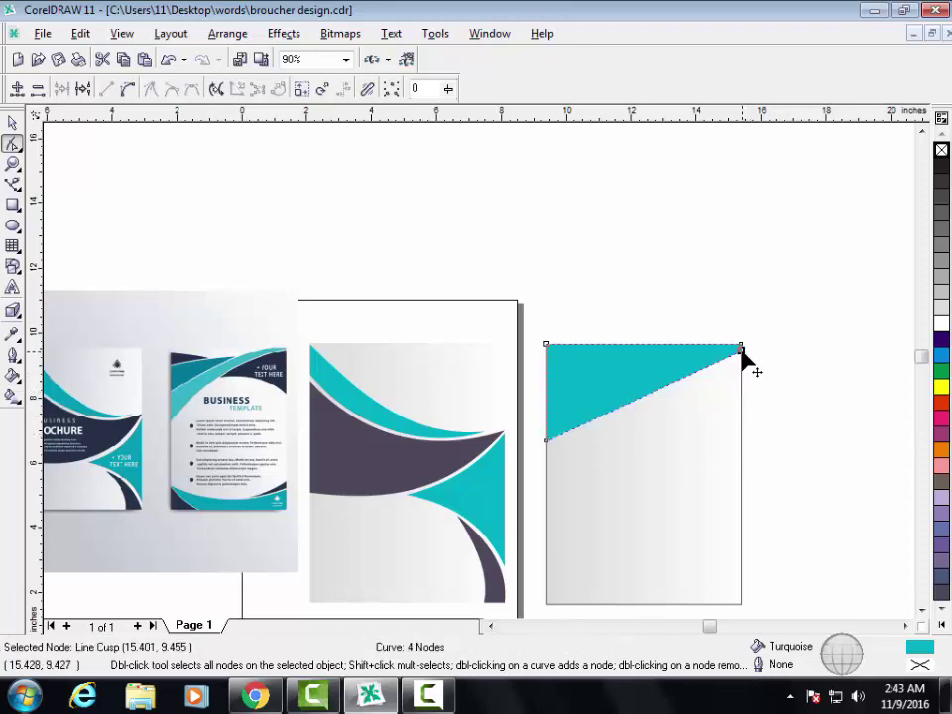
# - Bow the diagonal edge into an arc and lower the top-left node to thin the swoosh
pyautogui.rightClick(652, 401)
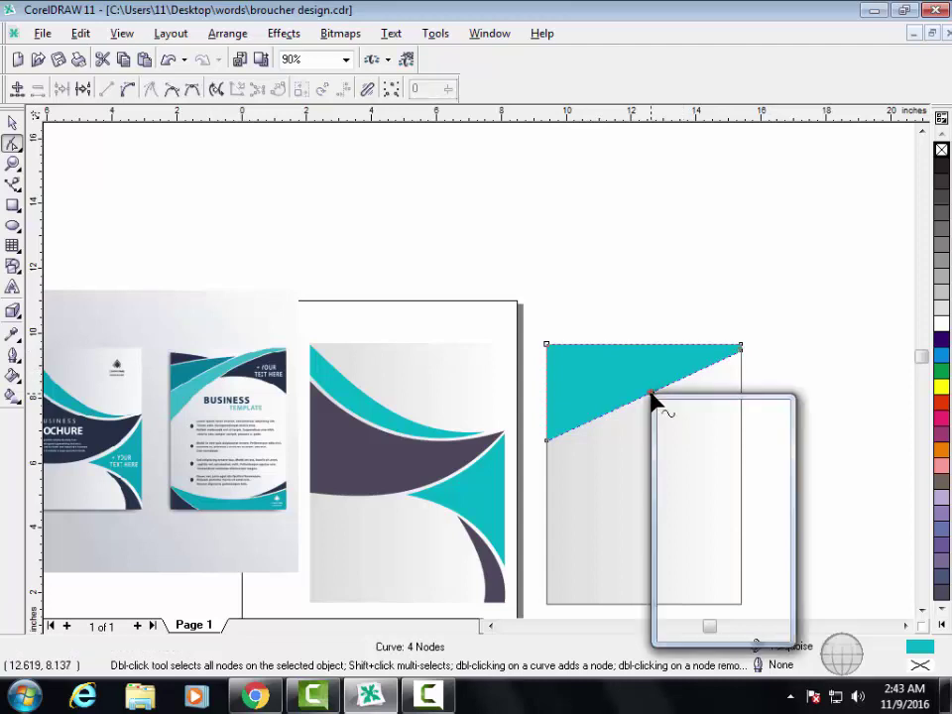
pyautogui.click(687, 462)
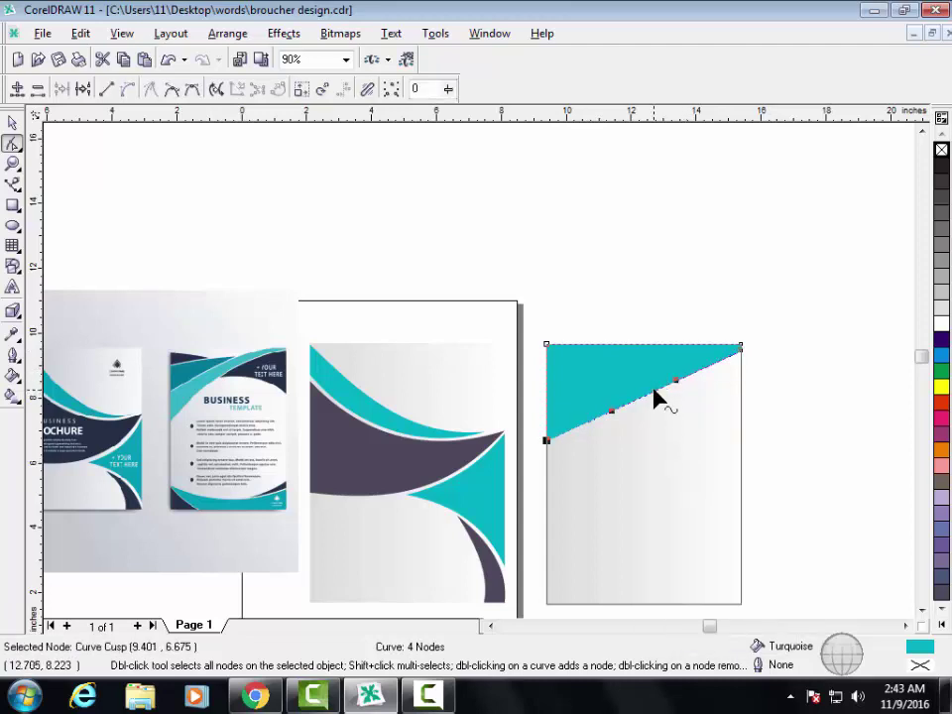
pyautogui.moveTo(655, 397)
pyautogui.mouseDown()
pyautogui.moveTo(642, 394)
pyautogui.moveTo(648, 380)
pyautogui.mouseUp()
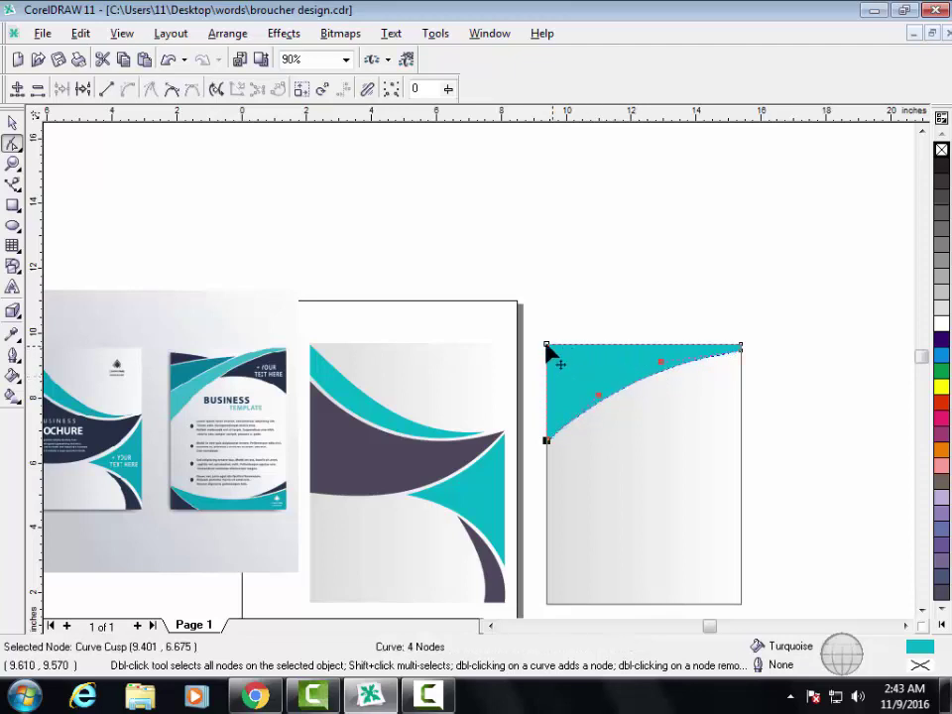
pyautogui.moveTo(547, 345); pyautogui.dragTo(547, 398)
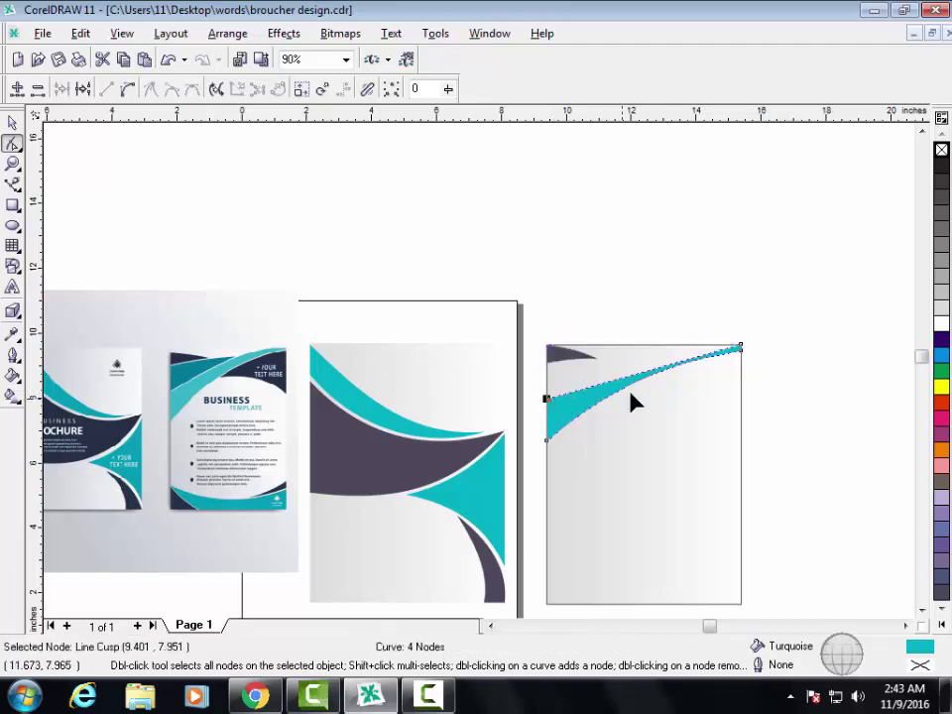
# - Zoom in on the turquoise swoosh and bend a straight edge into a smoother curve
pyautogui.press('z')
pyautogui.moveTo(514, 274); pyautogui.dragTo(751, 407)
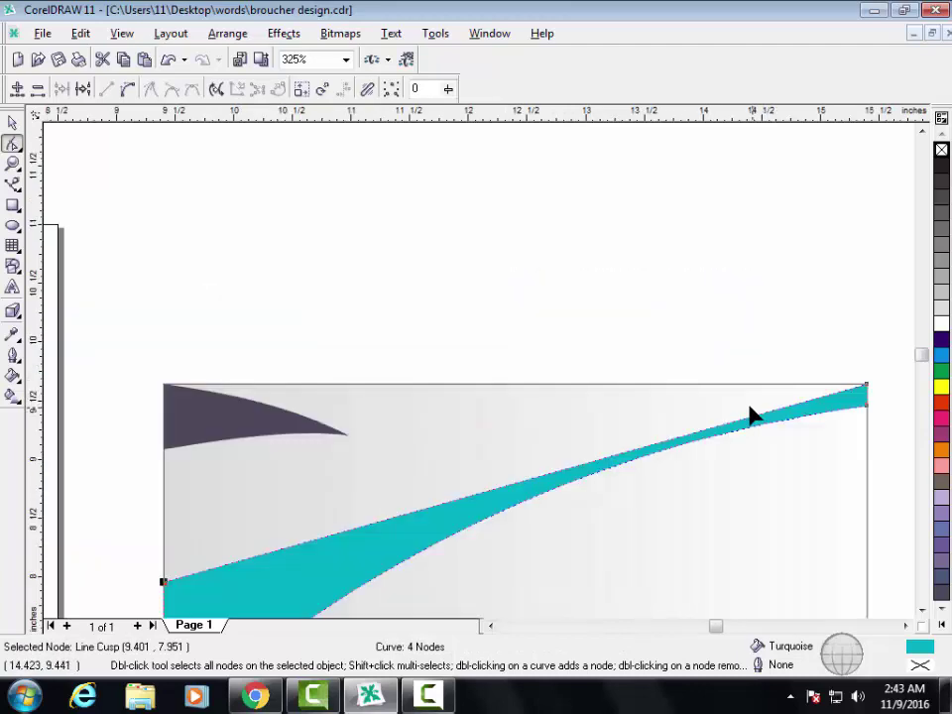
pyautogui.rightClick(636, 454)
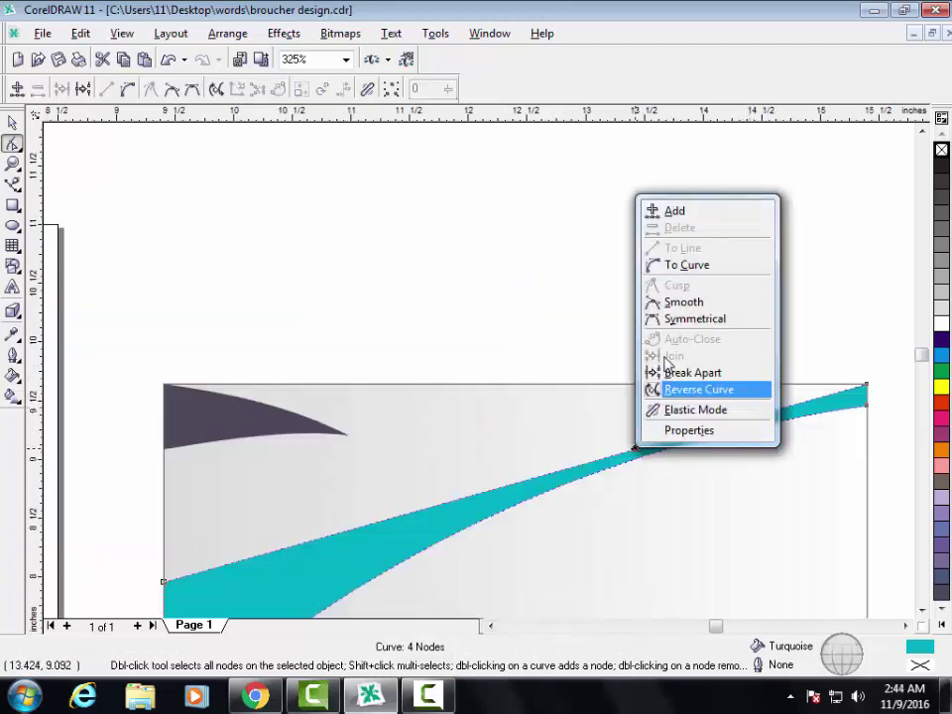
pyautogui.click(681, 265)
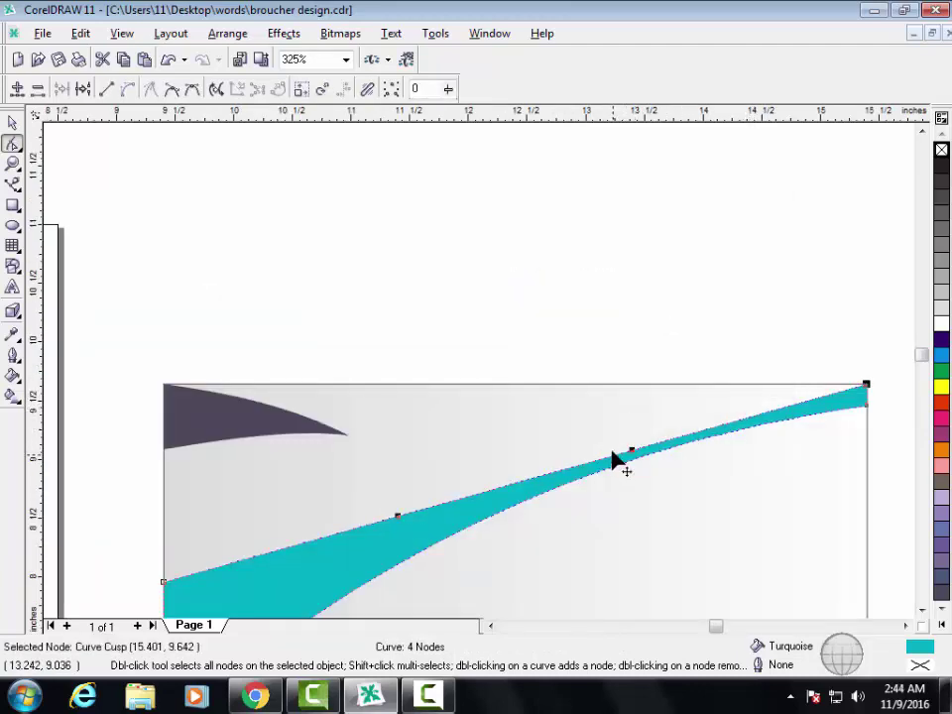
pyautogui.moveTo(616, 459)
pyautogui.mouseDown()
pyautogui.moveTo(617, 446)
pyautogui.moveTo(652, 444)
pyautogui.mouseUp()
# - Lower the swoosh's top-right node and pull its upper edge down into a thin point
pyautogui.press('F2')
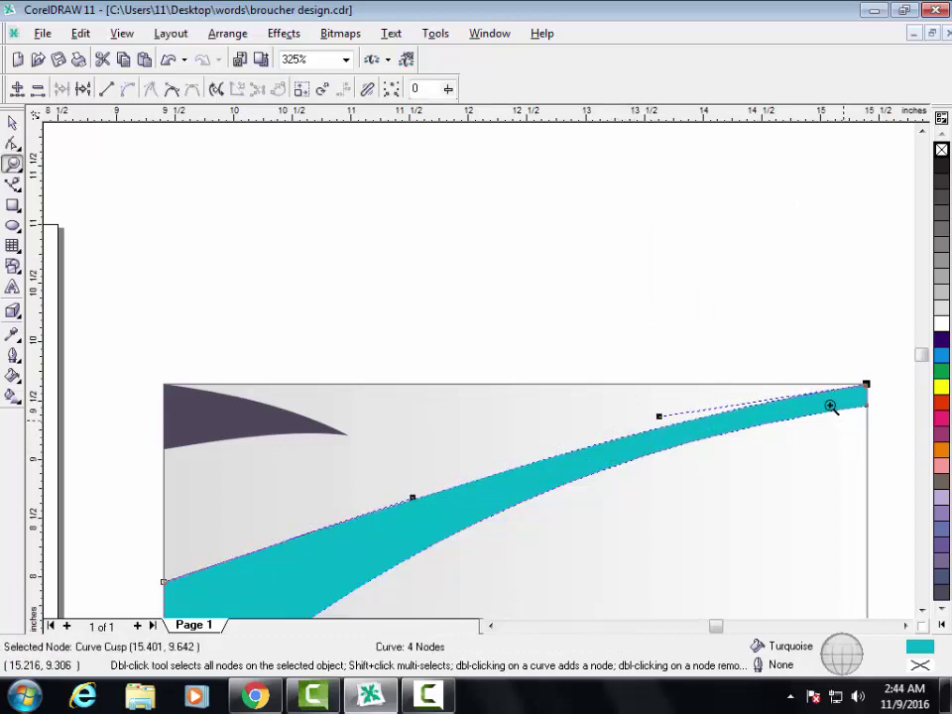
pyautogui.moveTo(824, 353); pyautogui.dragTo(890, 418)
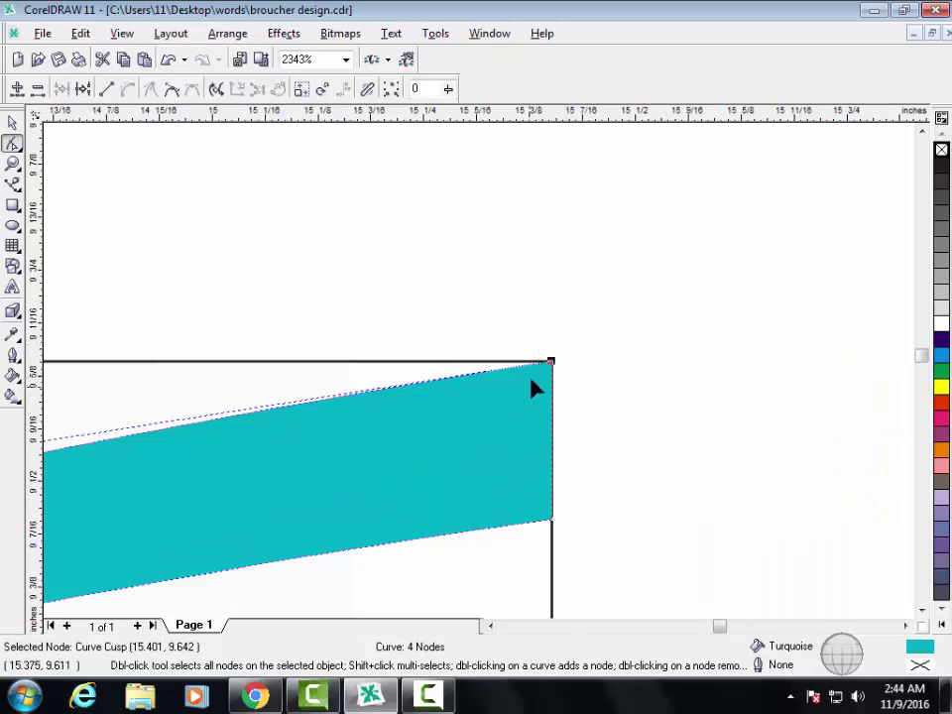
pyautogui.moveTo(553, 364); pyautogui.dragTo(552, 455)
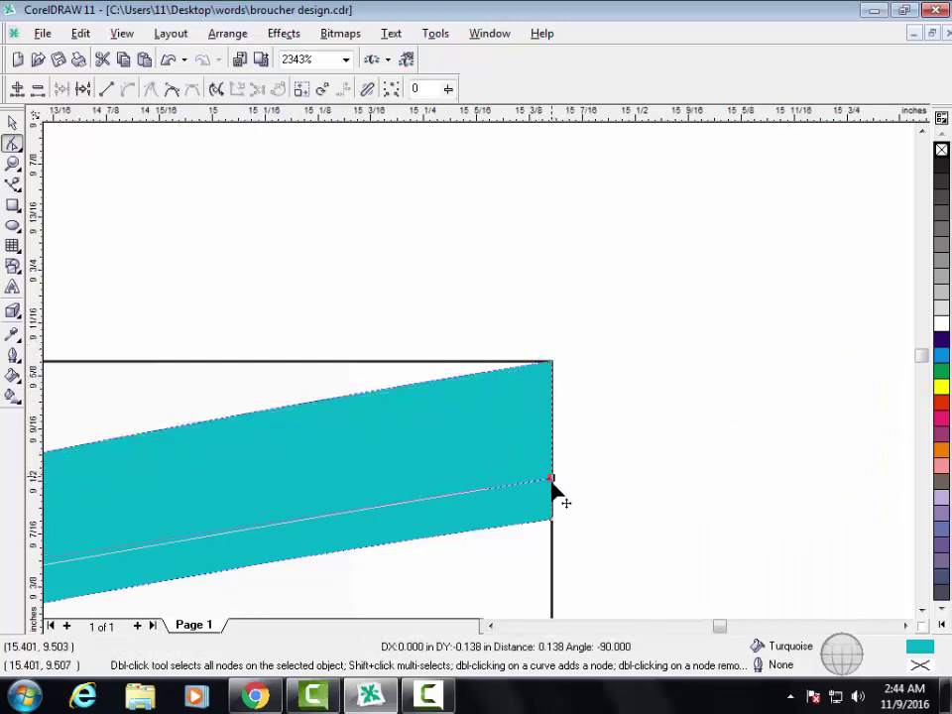
pyautogui.press('F3')
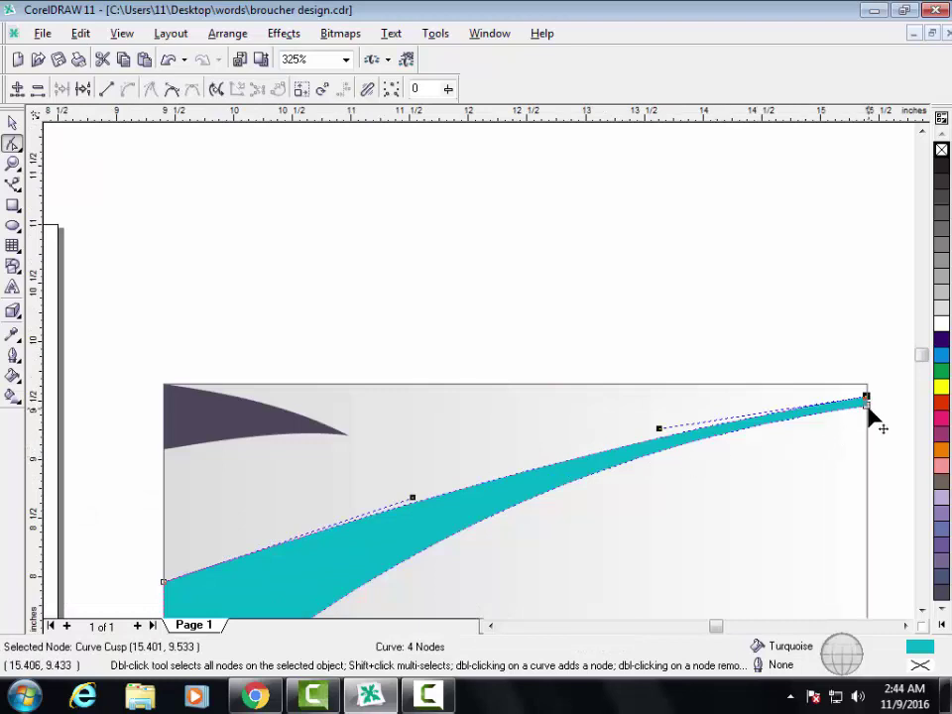
pyautogui.moveTo(855, 412); pyautogui.dragTo(855, 422)
pyautogui.moveTo(580, 447); pyautogui.dragTo(587, 466)
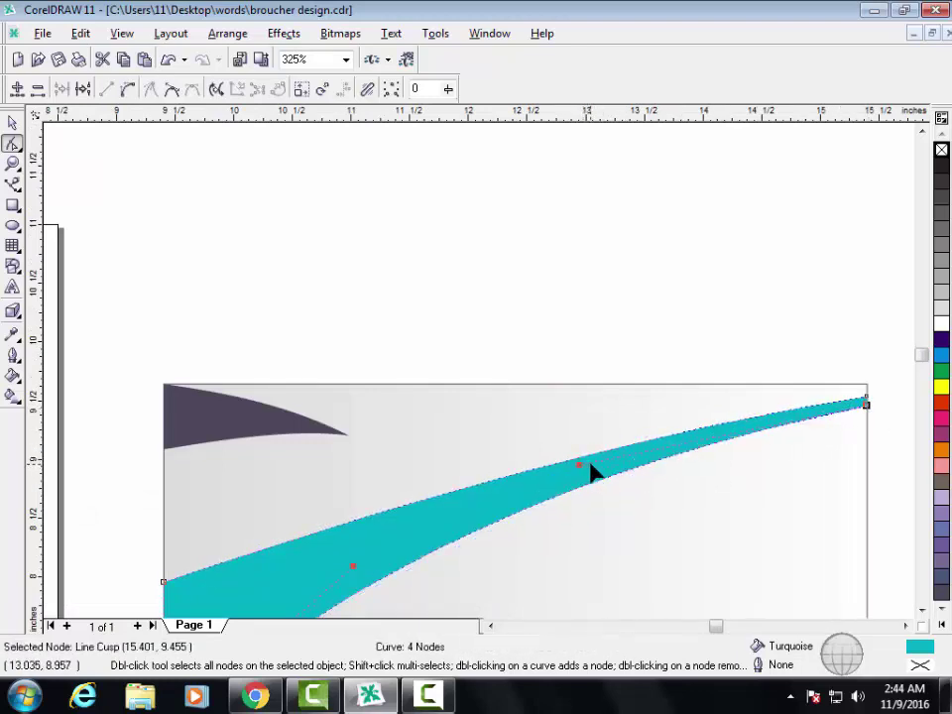
pyautogui.press('F4')
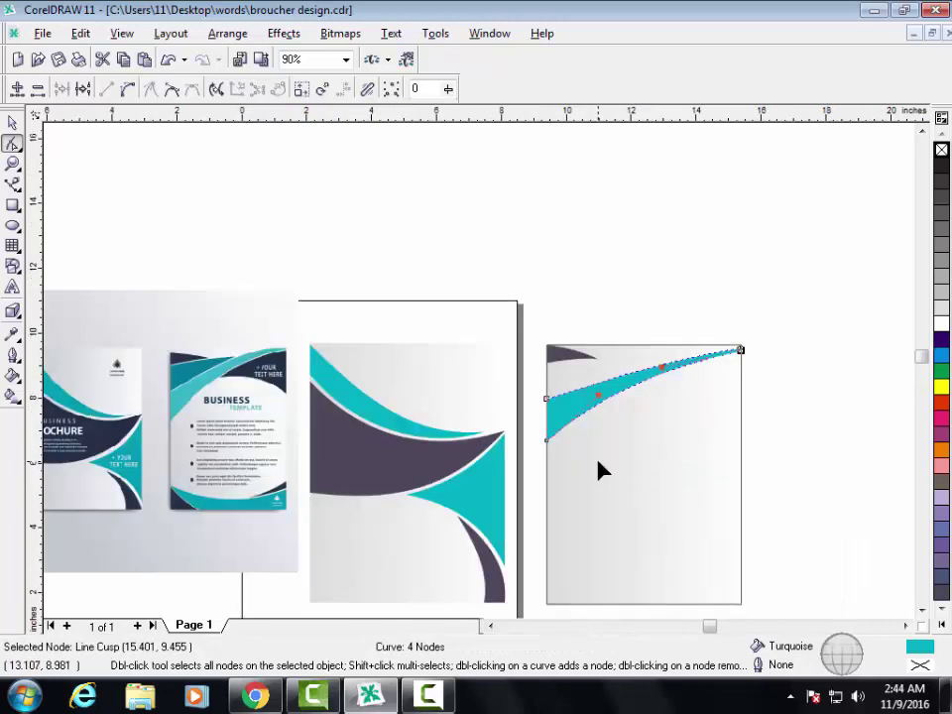
pyautogui.press('z')
pyautogui.moveTo(526, 325); pyautogui.dragTo(702, 422)
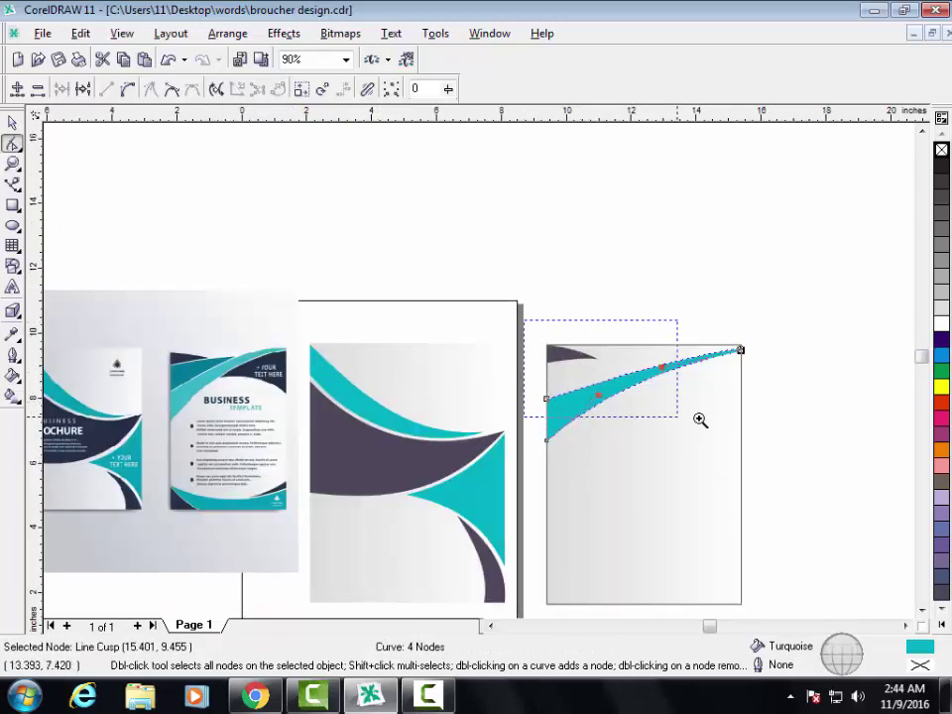
# - Resize the background rectangle into a 3.676" by 1.62" strip at the page's top-left
pyautogui.click(13, 122)
pyautogui.click(231, 284)
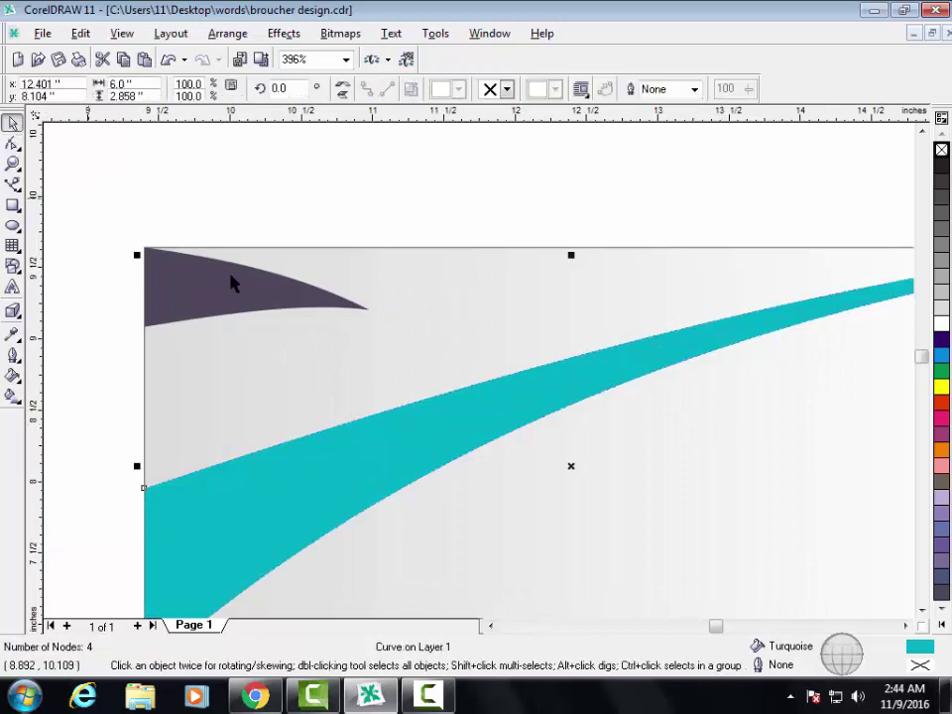
pyautogui.press('F4')
pyautogui.click(645, 524)
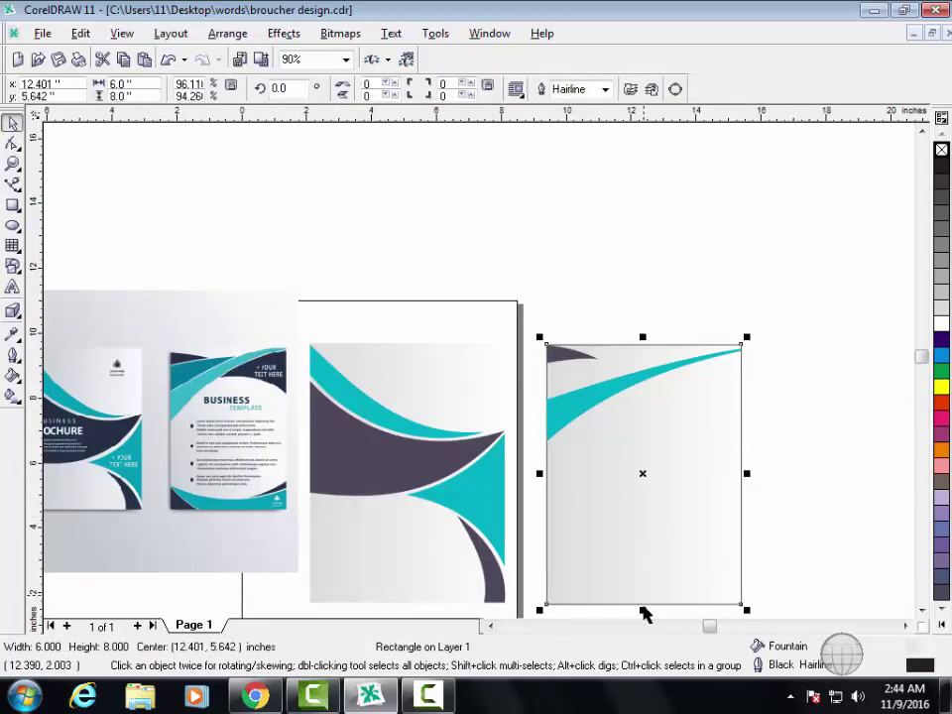
pyautogui.moveTo(643, 611); pyautogui.dragTo(642, 400)
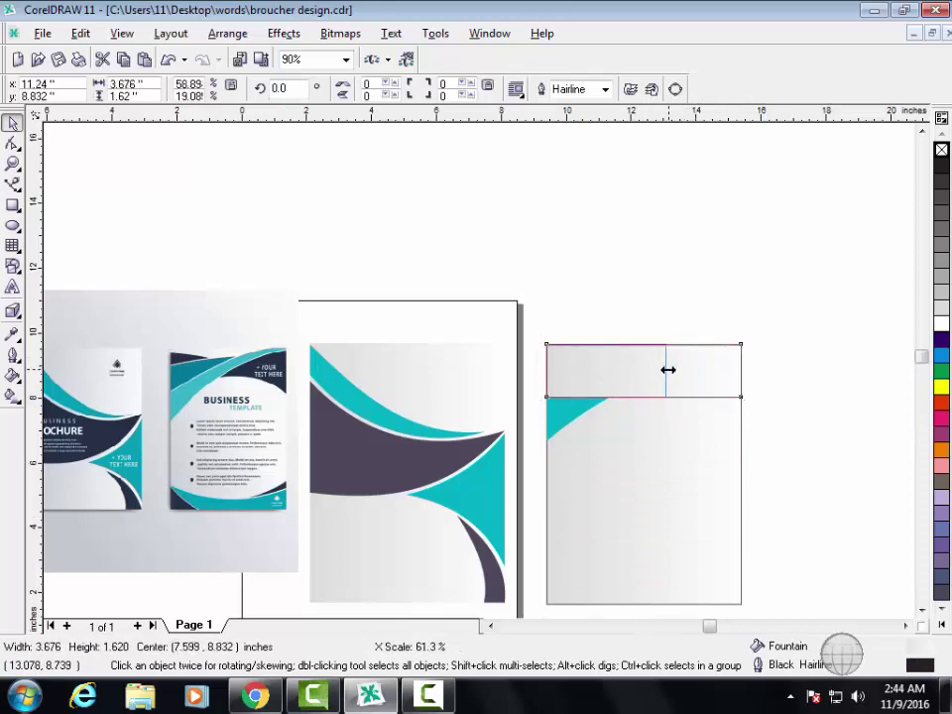
pyautogui.moveTo(741, 369); pyautogui.dragTo(669, 368)
# - Fill the new strip dark grey and remove its outline
pyautogui.press('z')
pyautogui.moveTo(502, 309); pyautogui.dragTo(724, 427)
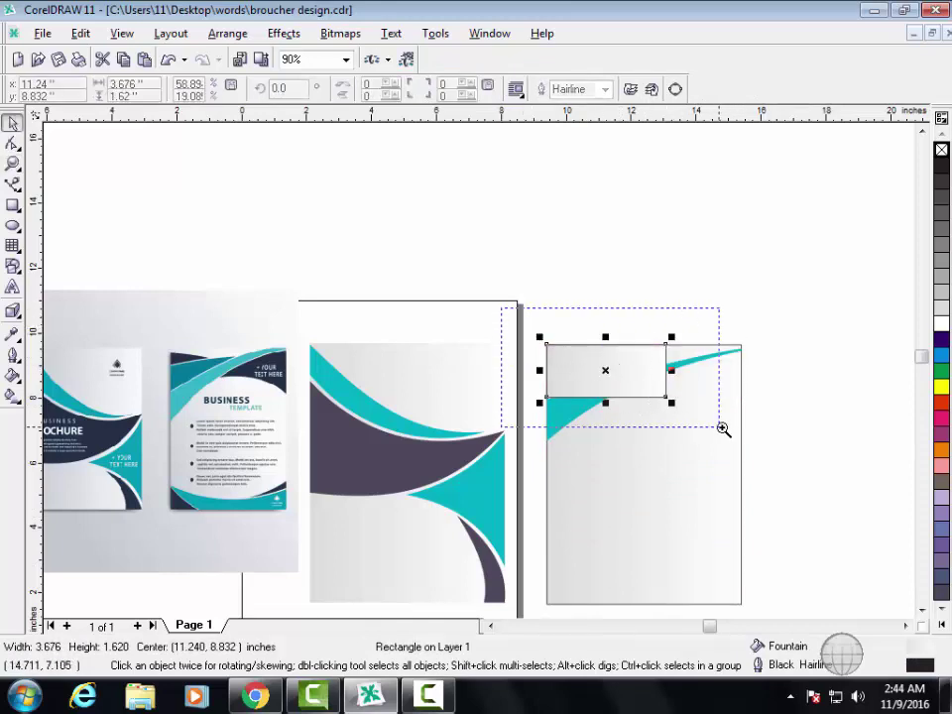
pyautogui.click(941, 624)
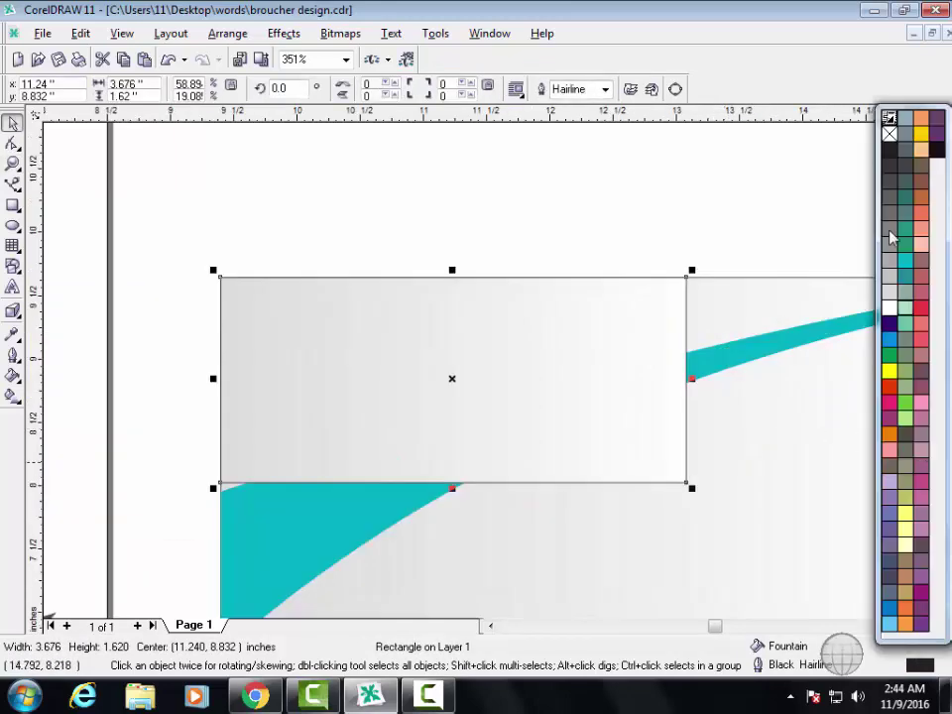
pyautogui.click(904, 167)
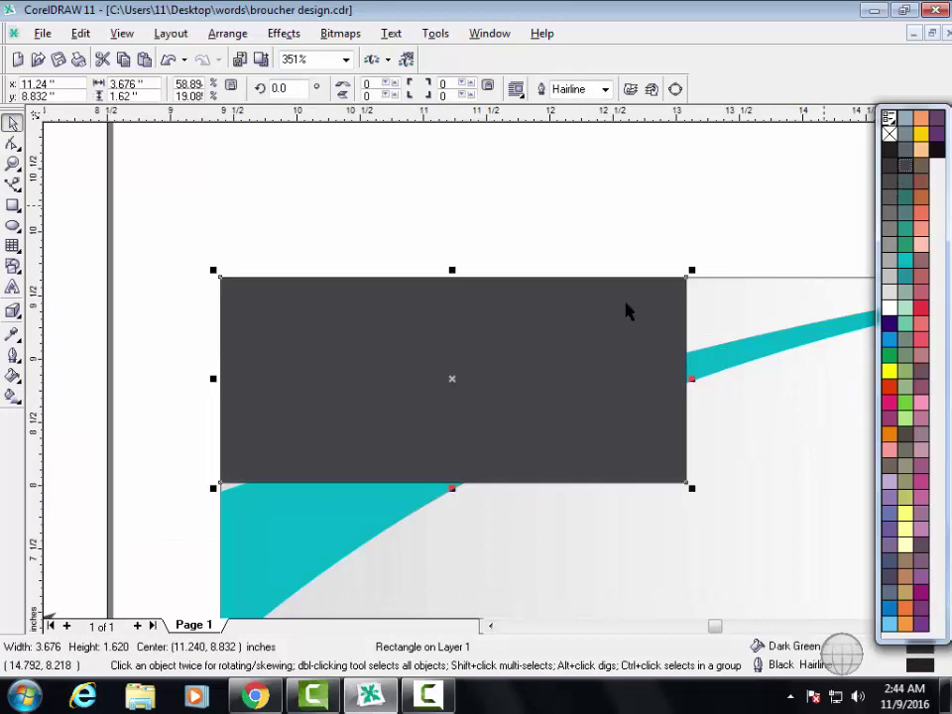
pyautogui.rightClick(889, 134)
# - Convert the dark grey rectangle to curves and drag its corners into a wedge meeting the swoosh
pyautogui.click(12, 145)
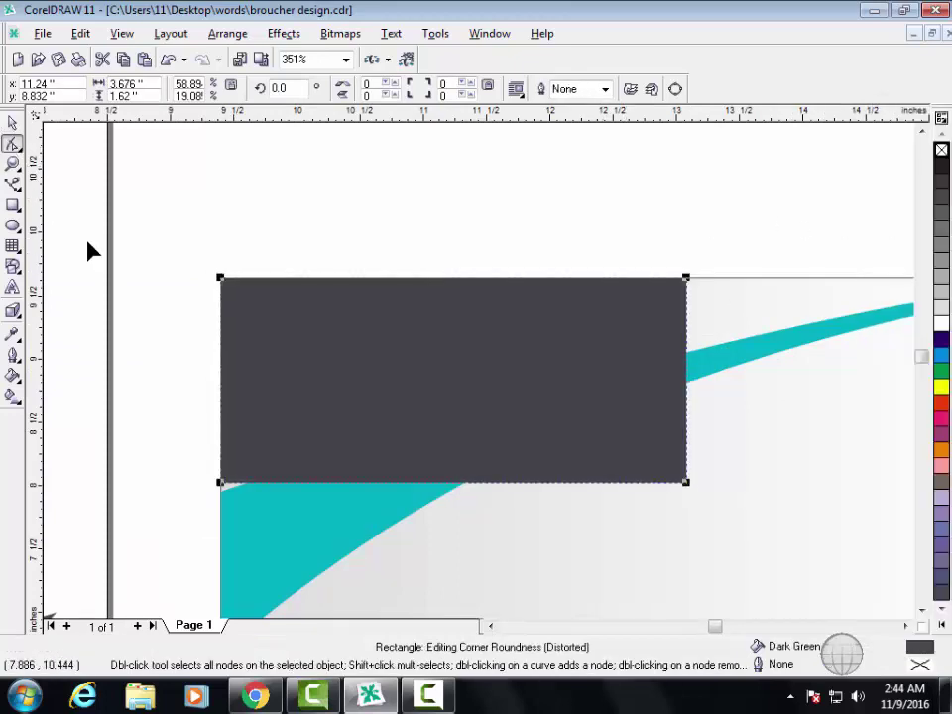
pyautogui.rightClick(238, 290)
pyautogui.click(260, 303)
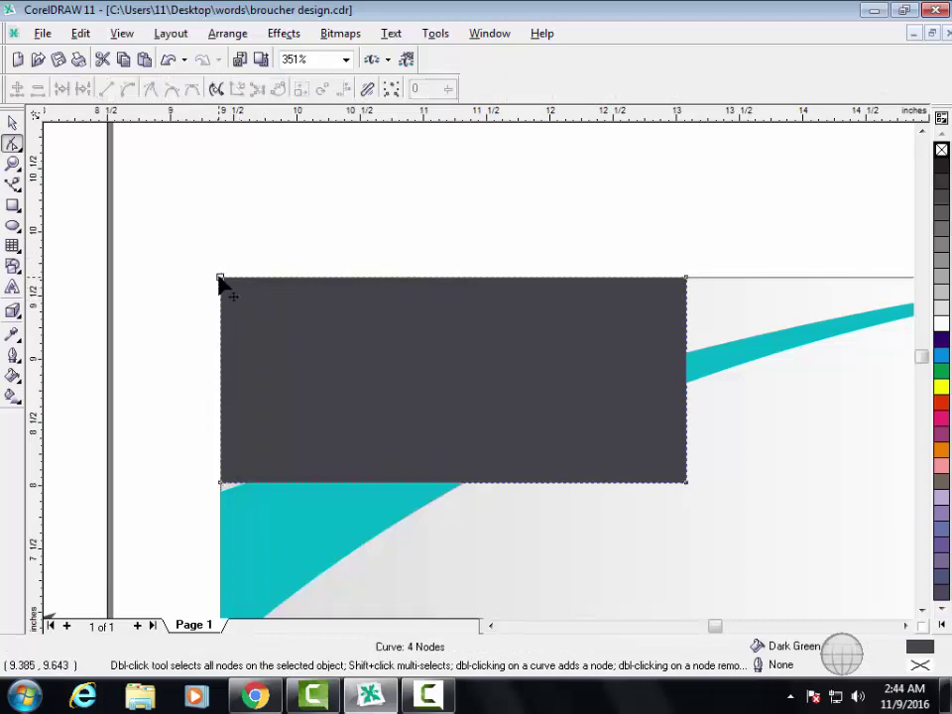
pyautogui.moveTo(219, 294); pyautogui.dragTo(221, 354)
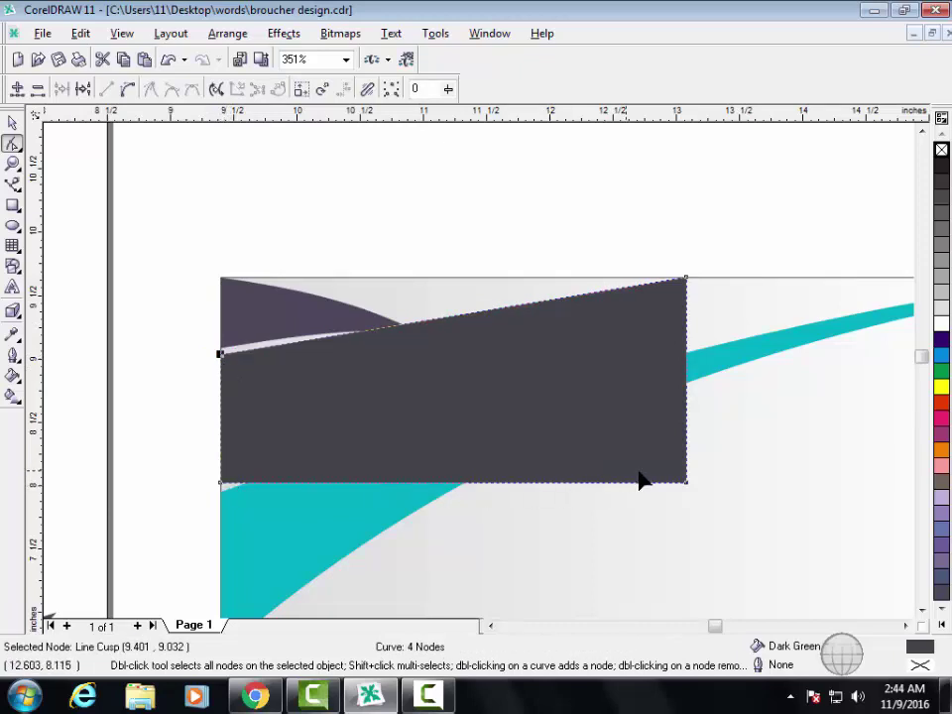
pyautogui.moveTo(686, 484); pyautogui.dragTo(573, 384)
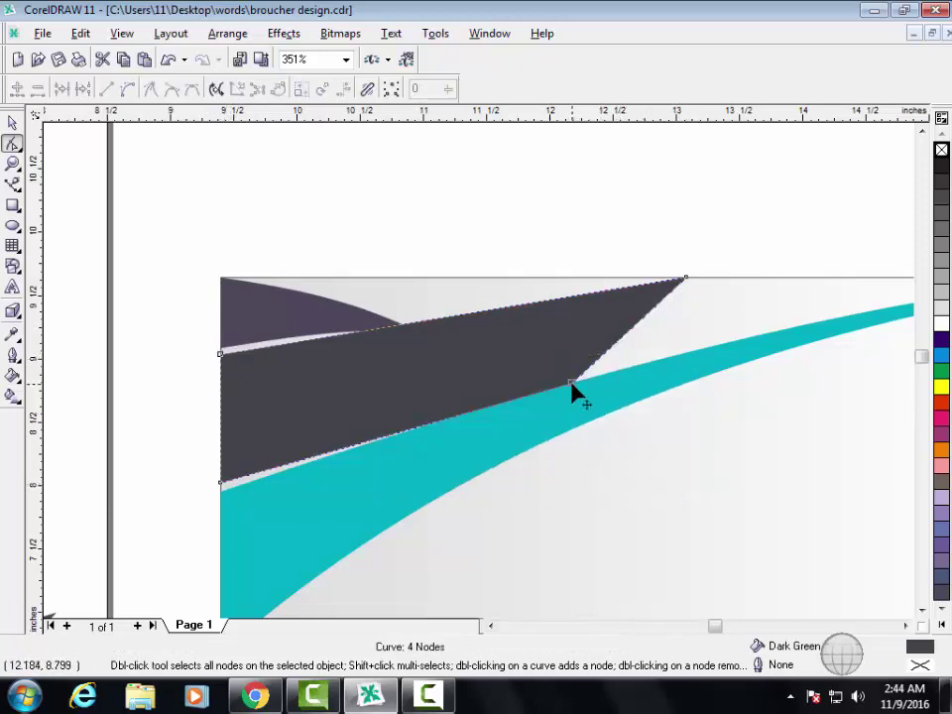
pyautogui.moveTo(575, 392); pyautogui.dragTo(610, 377)
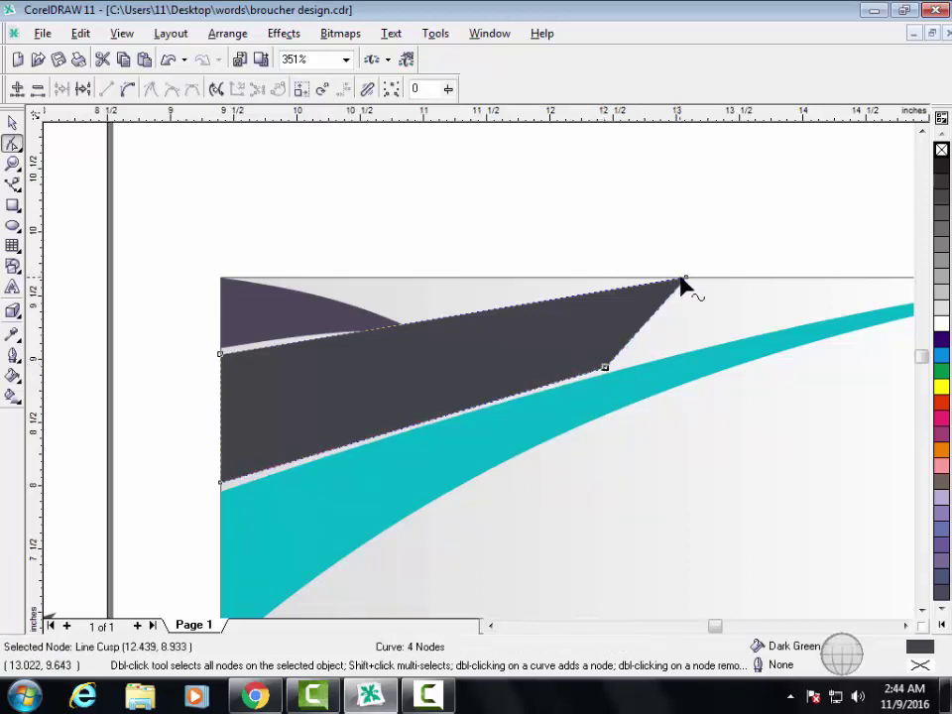
pyautogui.moveTo(686, 279); pyautogui.dragTo(605, 367)
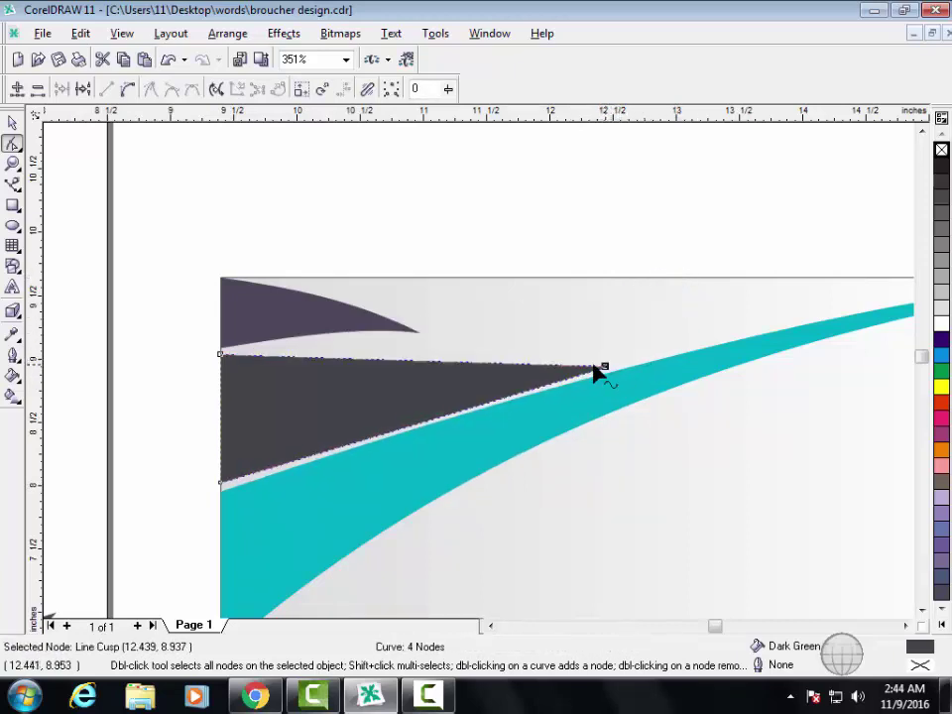
# - Turn the wedge's top and bottom edges into curves, bowing them to follow the swoosh
pyautogui.rightClick(427, 369)
pyautogui.click(477, 432)
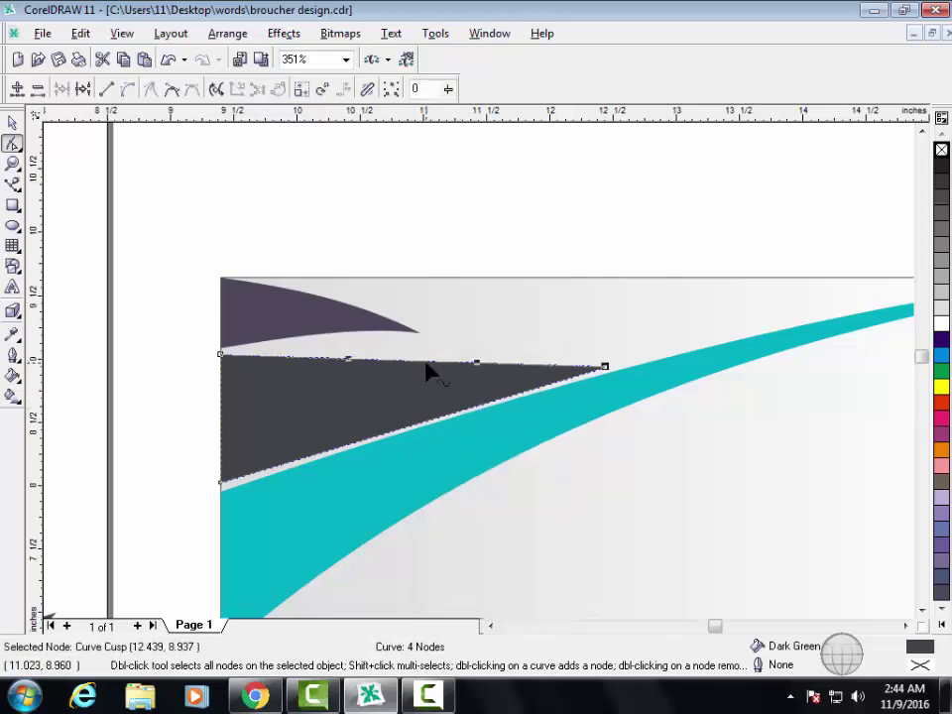
pyautogui.moveTo(427, 369); pyautogui.dragTo(434, 350)
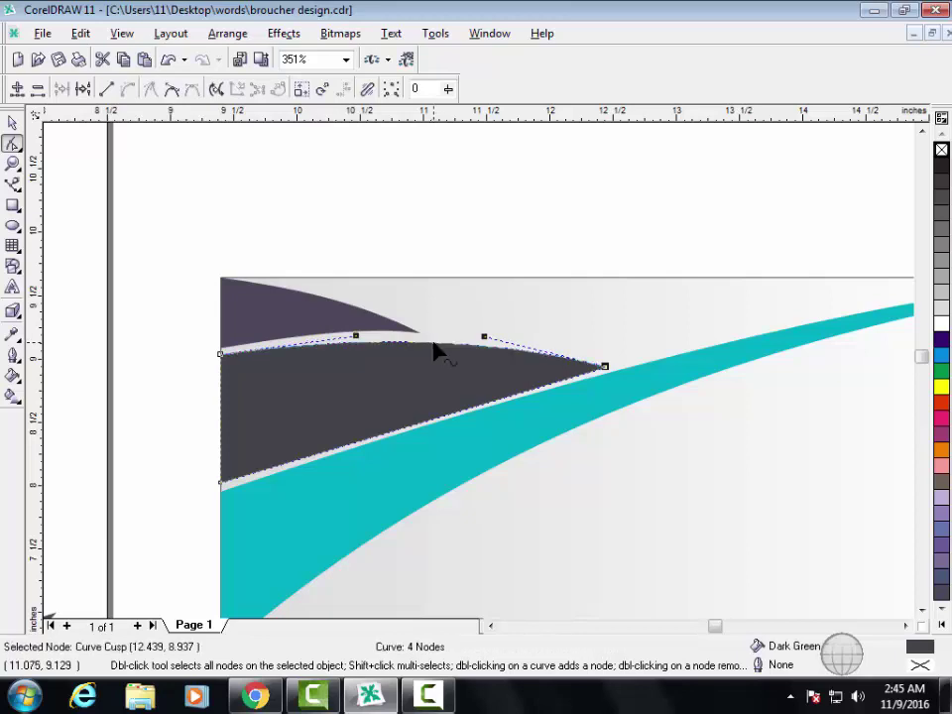
pyautogui.rightClick(430, 429)
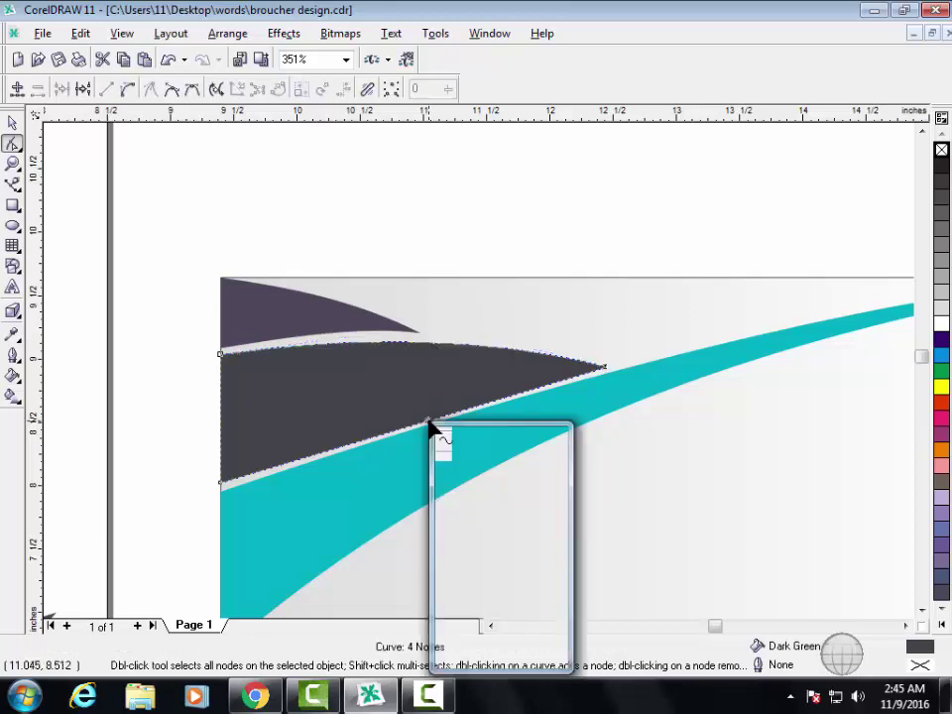
pyautogui.click(451, 492)
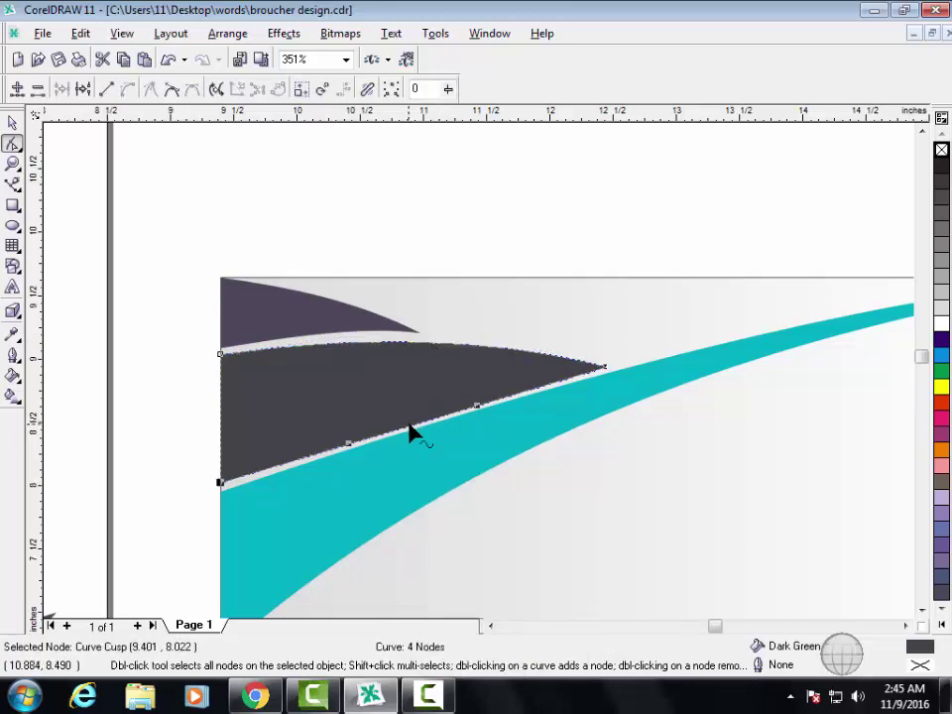
pyautogui.moveTo(410, 433); pyautogui.dragTo(407, 424)
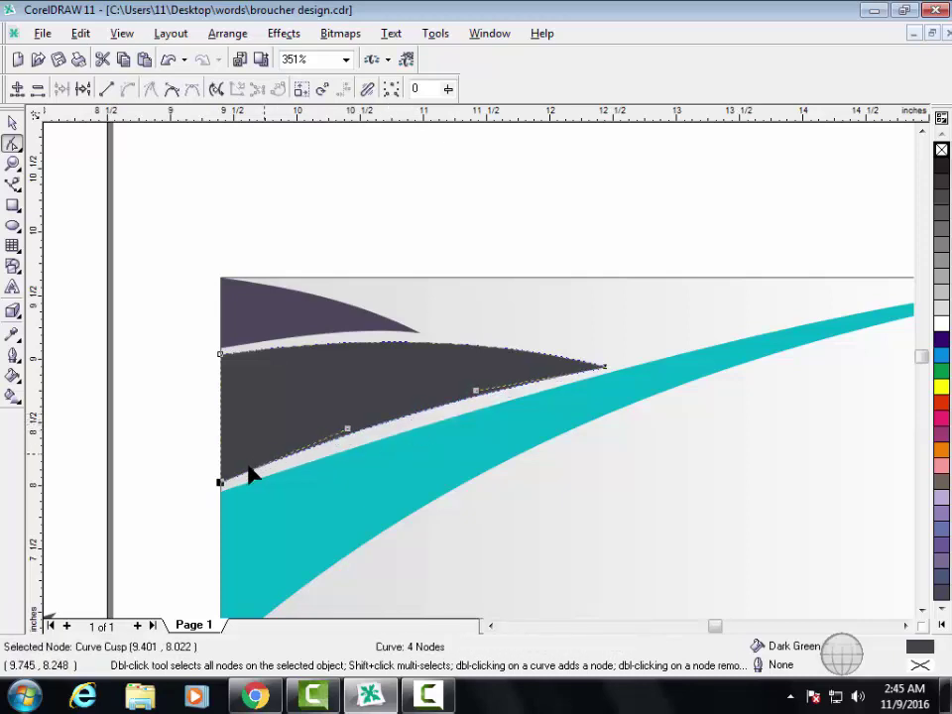
# - Refine the turquoise swoosh's upper curve and extend the navy shape's tip to the right
pyautogui.click(235, 498)
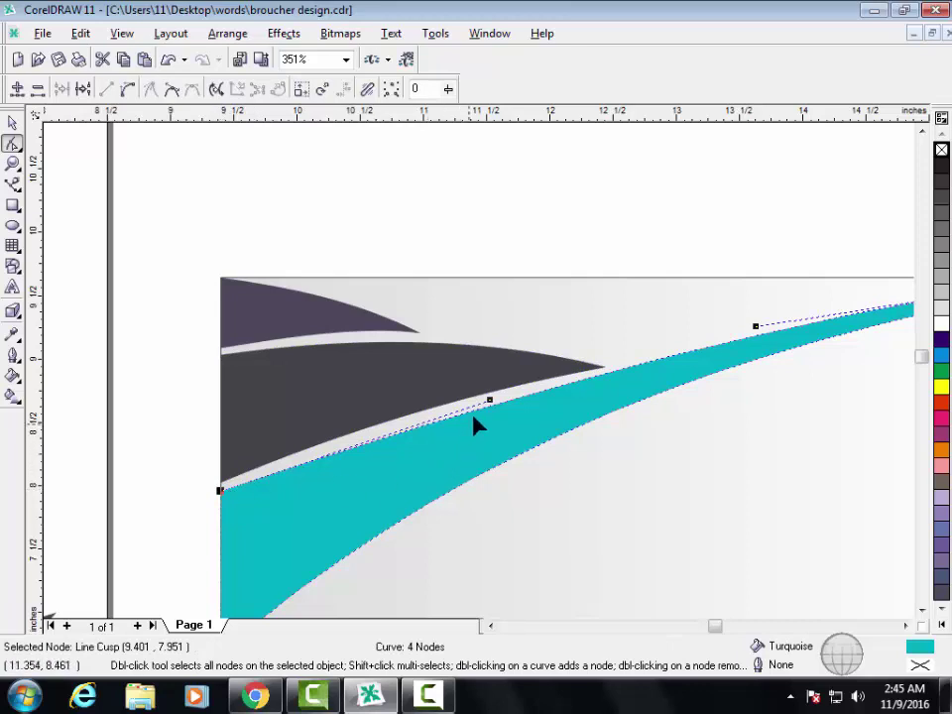
pyautogui.moveTo(489, 399); pyautogui.dragTo(496, 392)
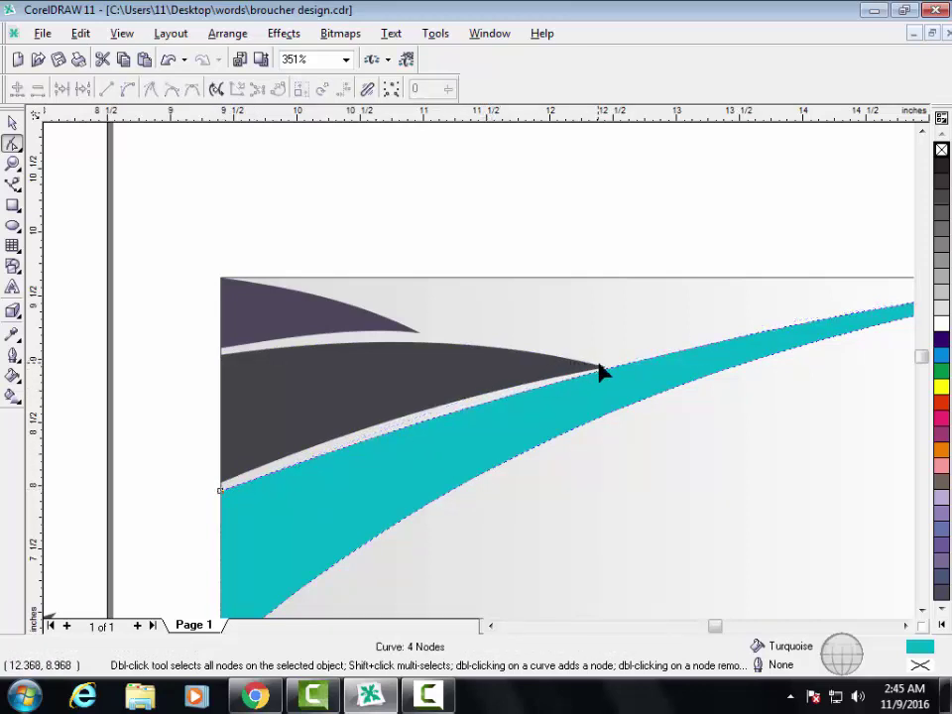
pyautogui.click(594, 367)
pyautogui.moveTo(592, 360)
pyautogui.mouseDown()
pyautogui.moveTo(615, 387)
pyautogui.moveTo(617, 361)
pyautogui.mouseUp()
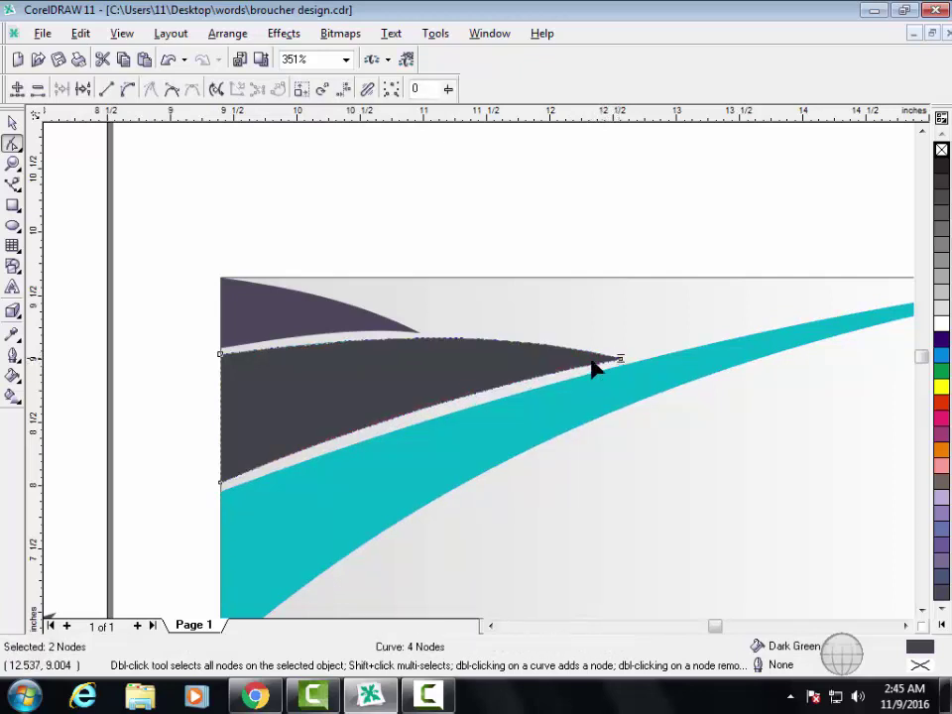
pyautogui.click(404, 331)
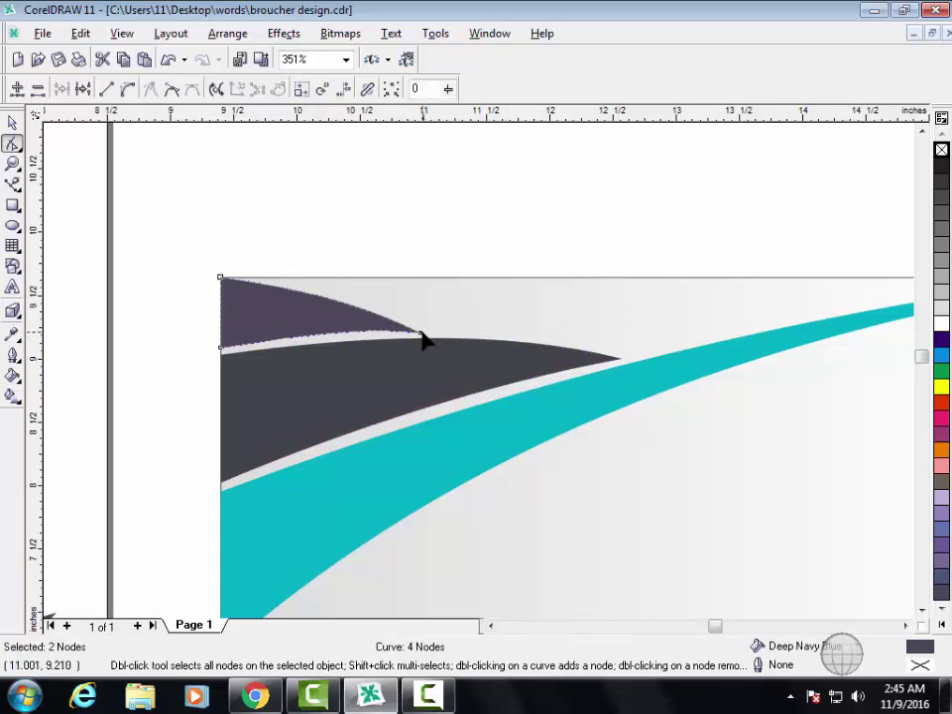
pyautogui.moveTo(420, 334); pyautogui.dragTo(453, 334)
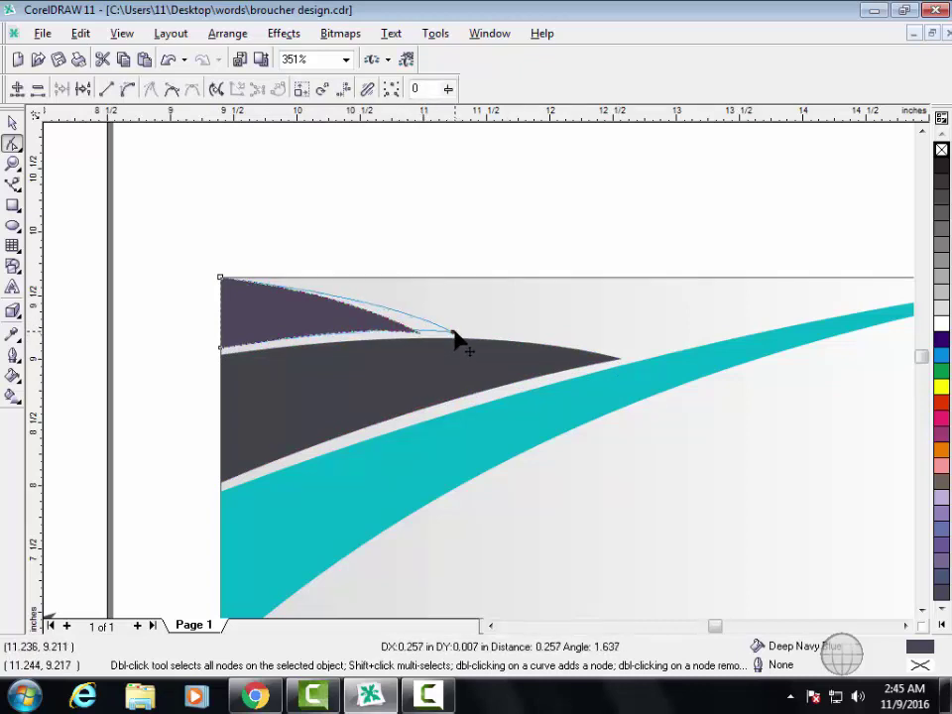
pyautogui.click(263, 479)
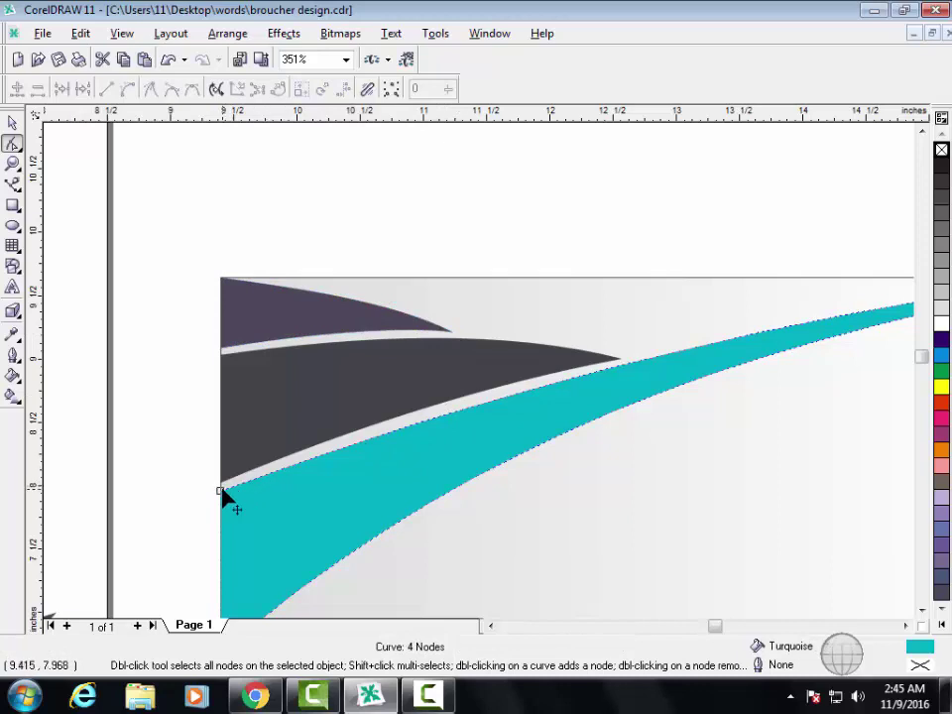
pyautogui.click(221, 492)
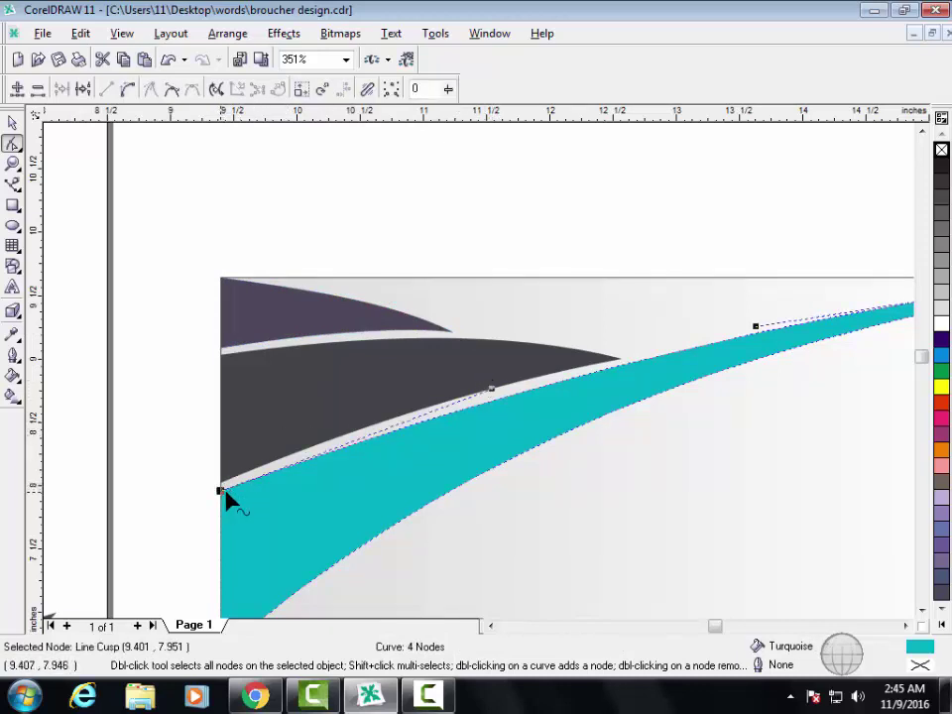
pyautogui.moveTo(493, 393); pyautogui.dragTo(489, 387)
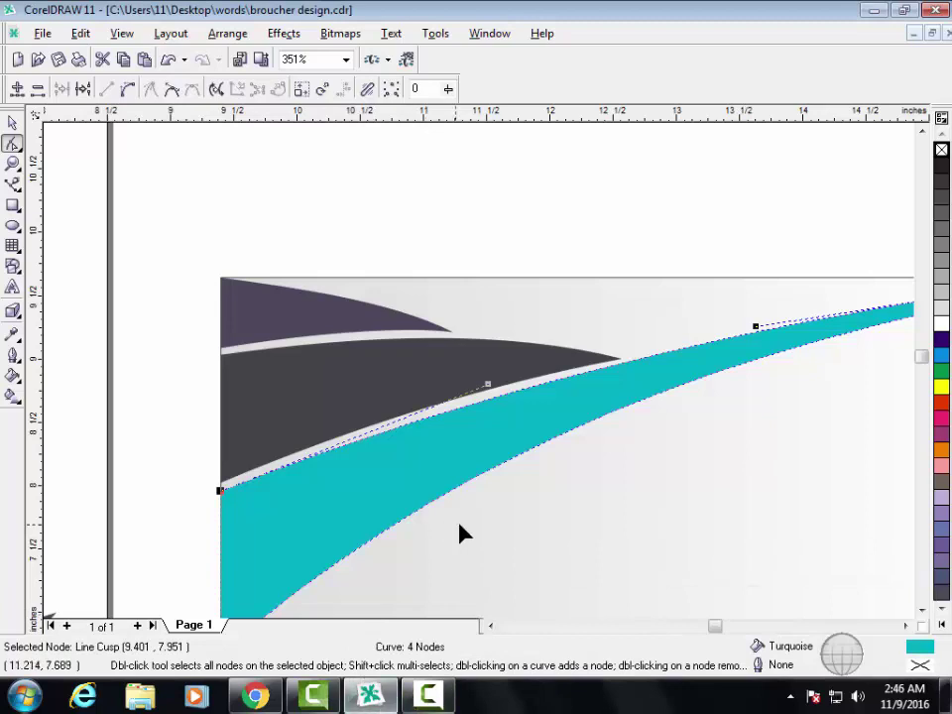
pyautogui.scroll(-4, 460, 534)
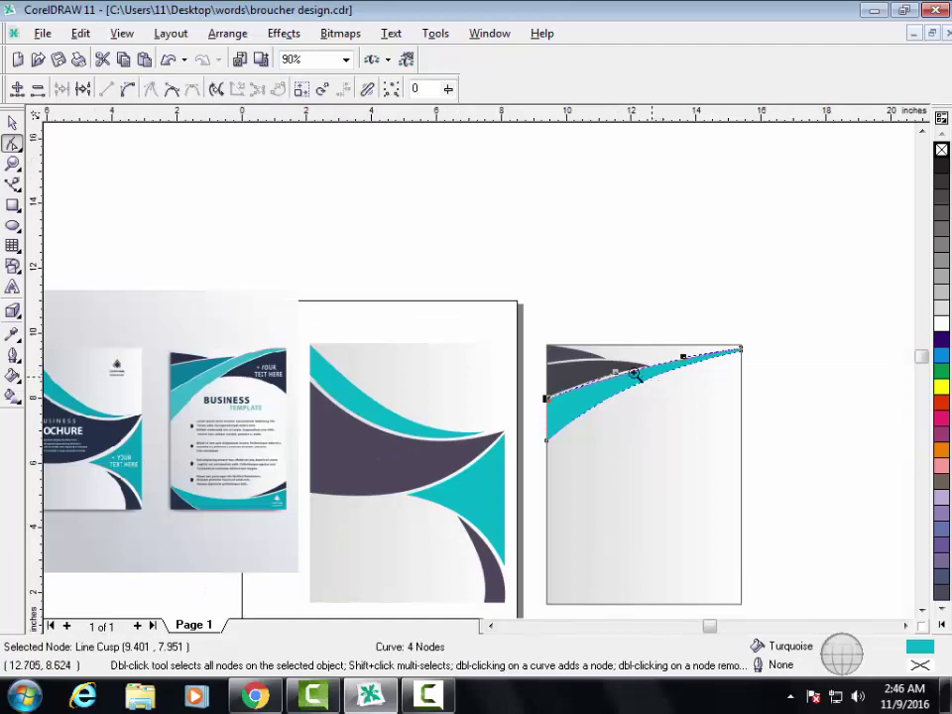
pyautogui.press('F2')
pyautogui.moveTo(575, 315); pyautogui.dragTo(804, 495)
pyautogui.press('F3')
# - Shrink the background rectangle to about 2.9 inches wide and fill it Deep Navy Blue
pyautogui.click(12, 122)
pyautogui.click(585, 604)
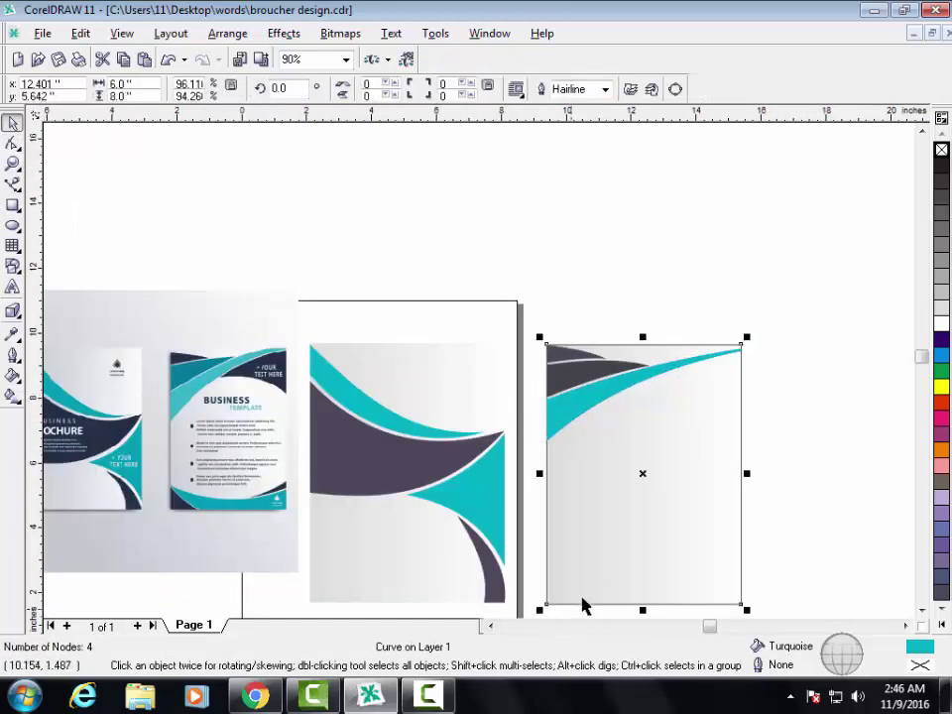
pyautogui.moveTo(643, 610); pyautogui.dragTo(671, 443)
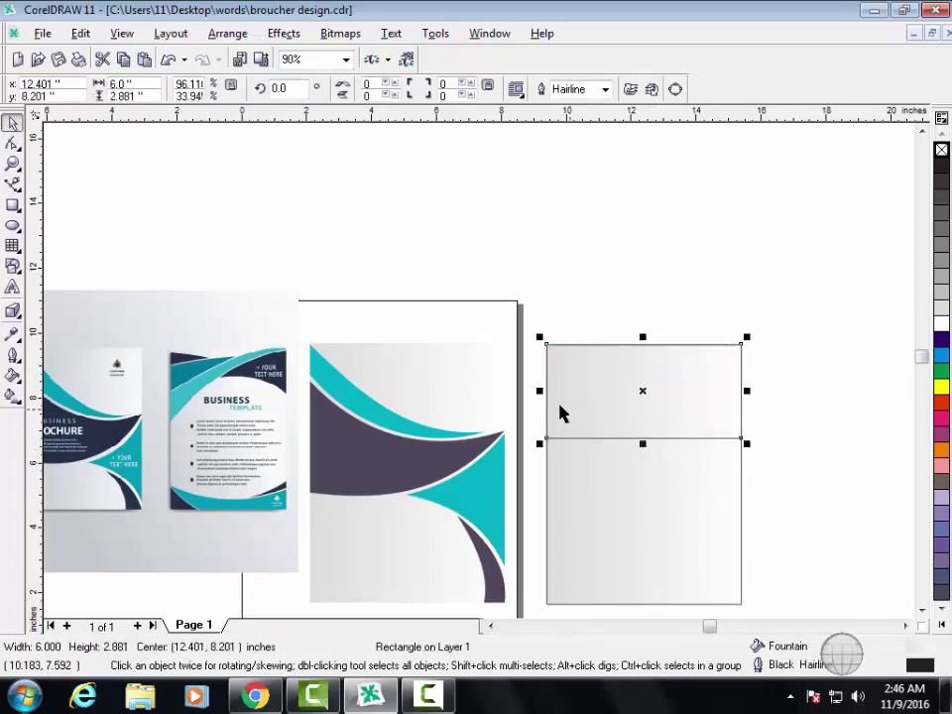
pyautogui.moveTo(539, 394); pyautogui.dragTo(646, 392)
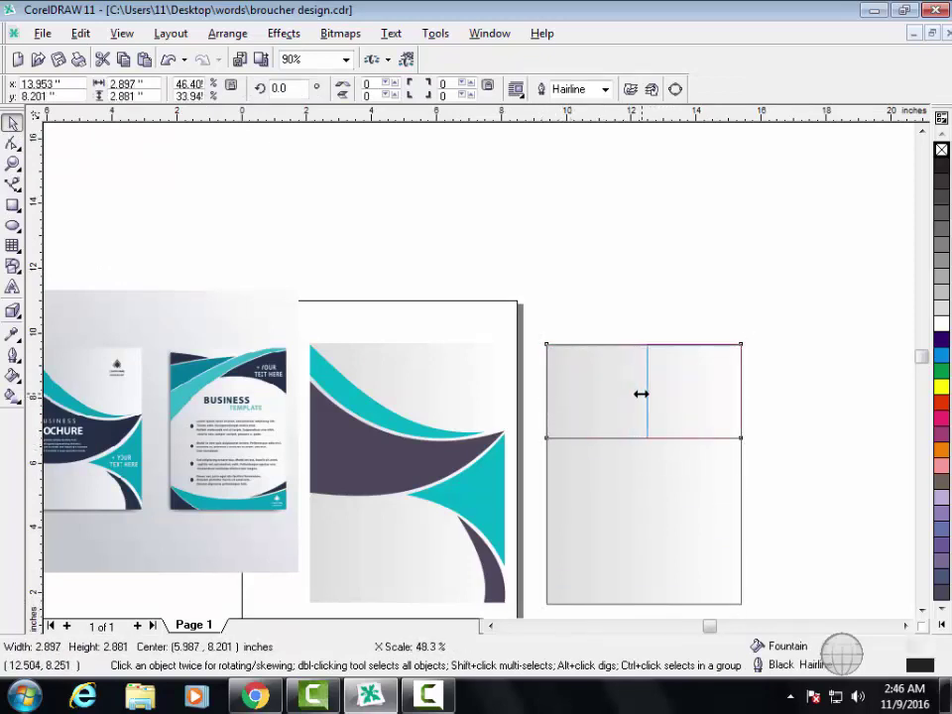
pyautogui.press('z')
pyautogui.moveTo(610, 308); pyautogui.dragTo(789, 485)
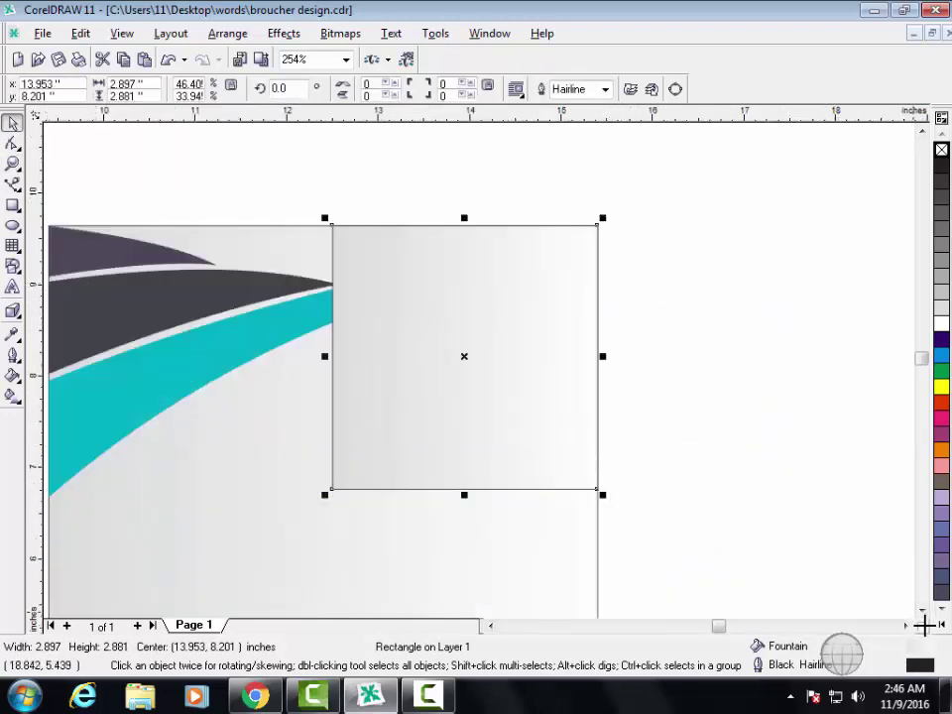
pyautogui.click(943, 627)
pyautogui.click(889, 575)
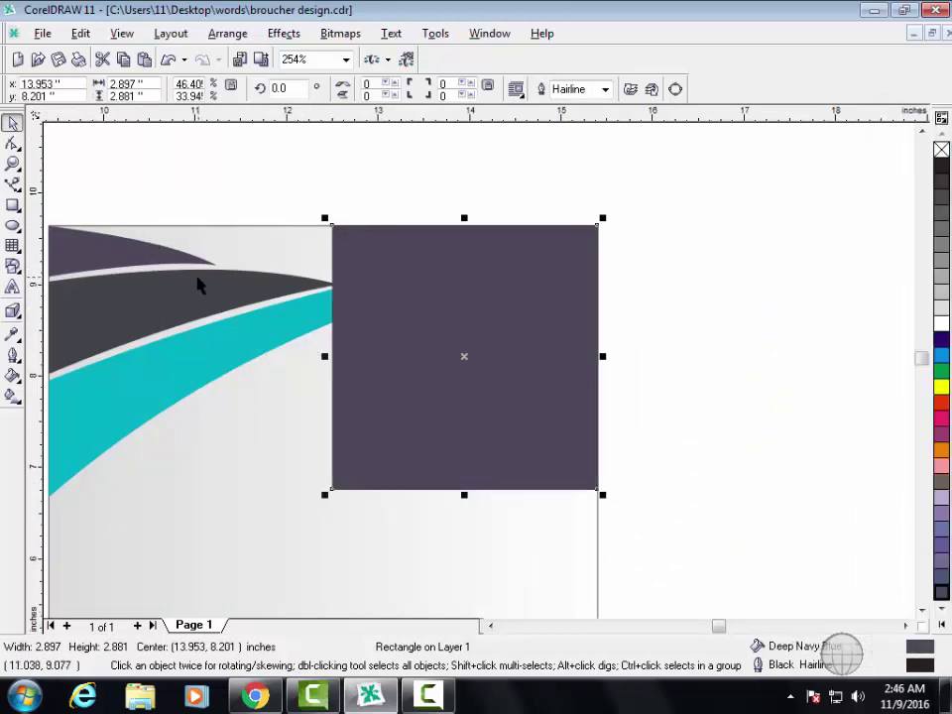
# - Convert the navy rectangle to curves, lowering its top-right node and raising its bottom-left node
pyautogui.click(198, 285)
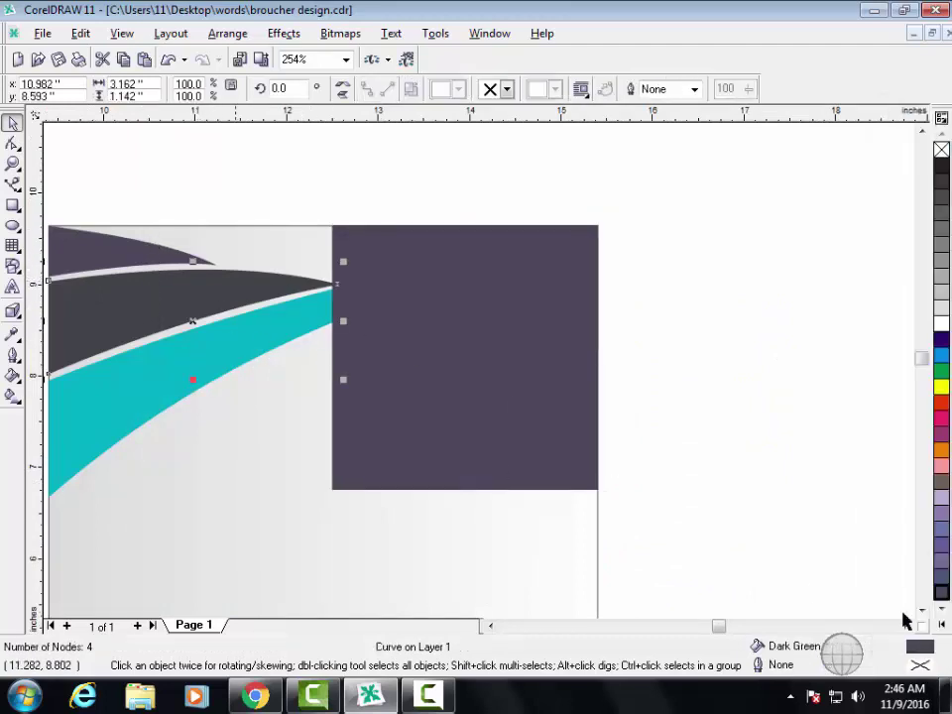
pyautogui.click(535, 325)
pyautogui.click(13, 144)
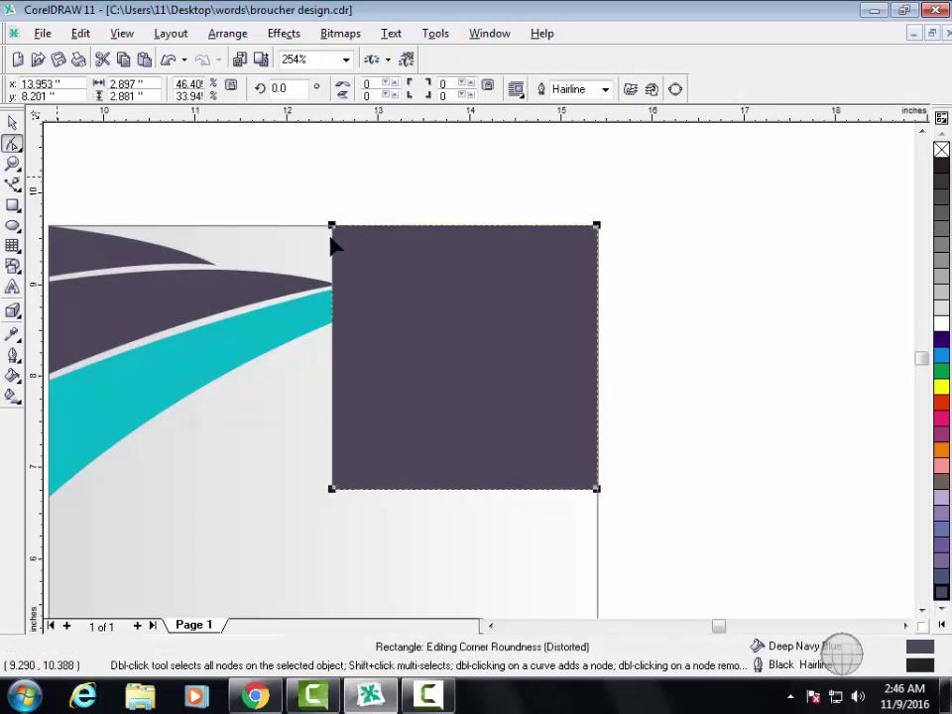
pyautogui.rightClick(571, 270)
pyautogui.click(625, 277)
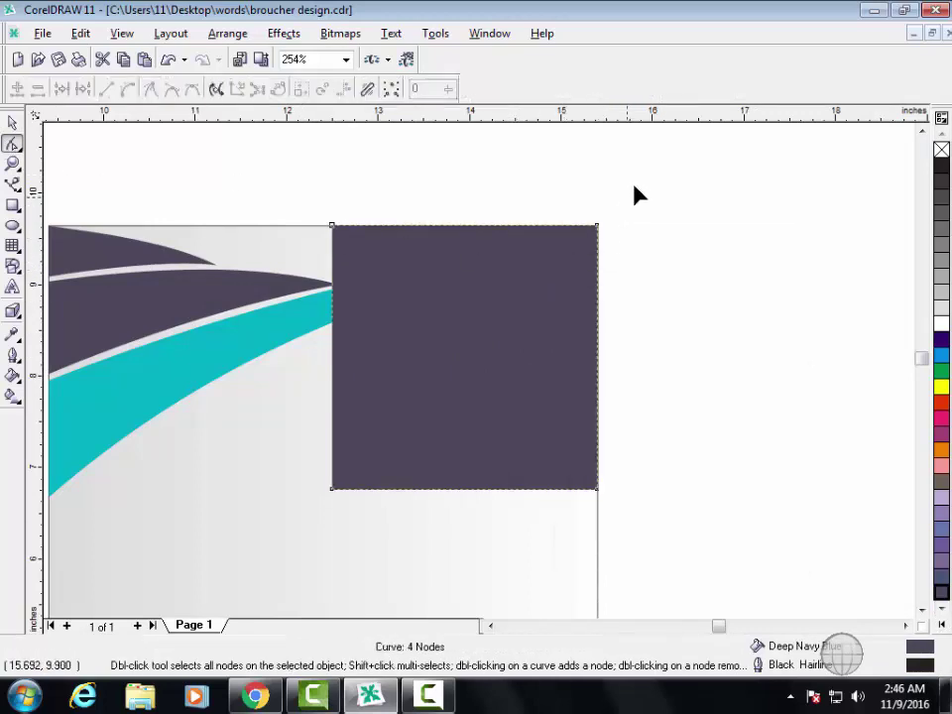
pyautogui.click(596, 227)
pyautogui.moveTo(596, 227)
pyautogui.mouseDown()
pyautogui.moveTo(596, 321)
pyautogui.moveTo(596, 255)
pyautogui.mouseUp()
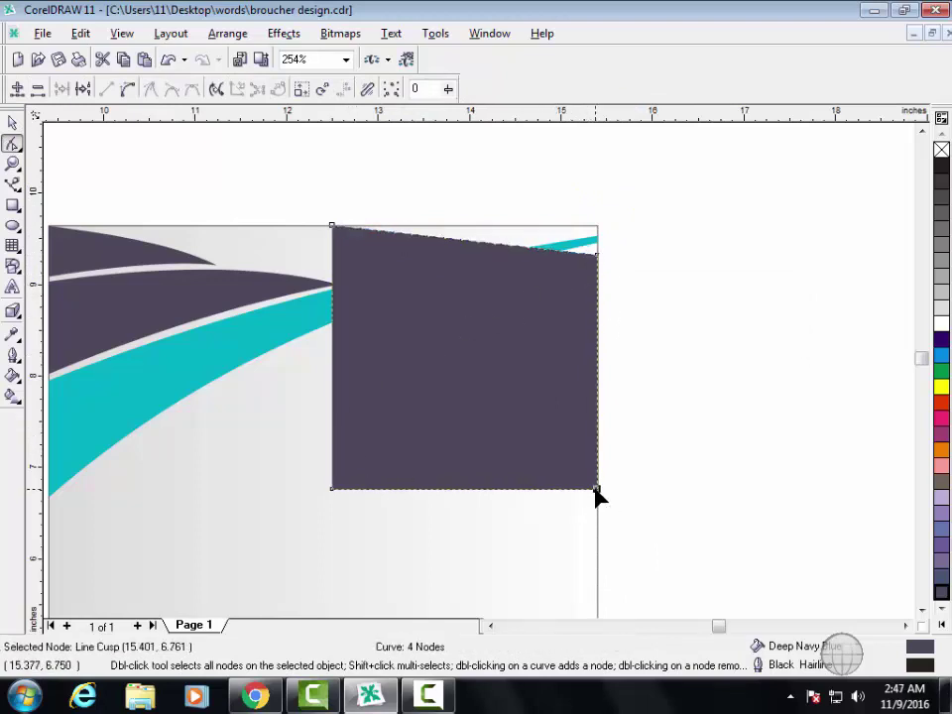
pyautogui.moveTo(596, 489); pyautogui.dragTo(596, 488)
pyautogui.press('F3')
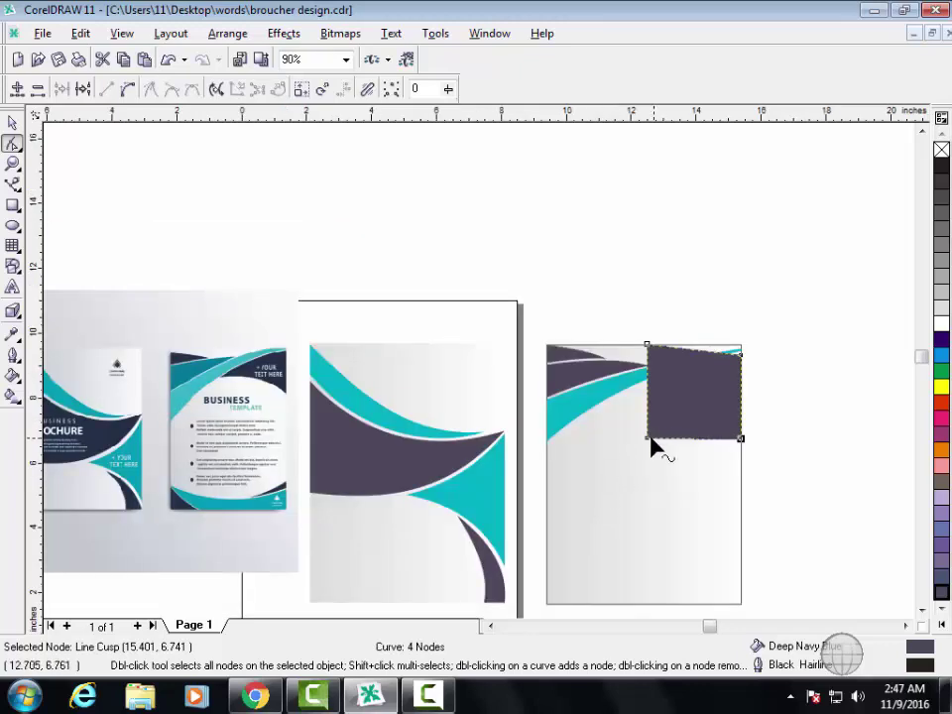
pyautogui.moveTo(646, 437); pyautogui.dragTo(648, 388)
# - Align the lower-left node with the turquoise band and merge both left nodes into one point
pyautogui.press('F2')
pyautogui.moveTo(614, 299); pyautogui.dragTo(746, 407)
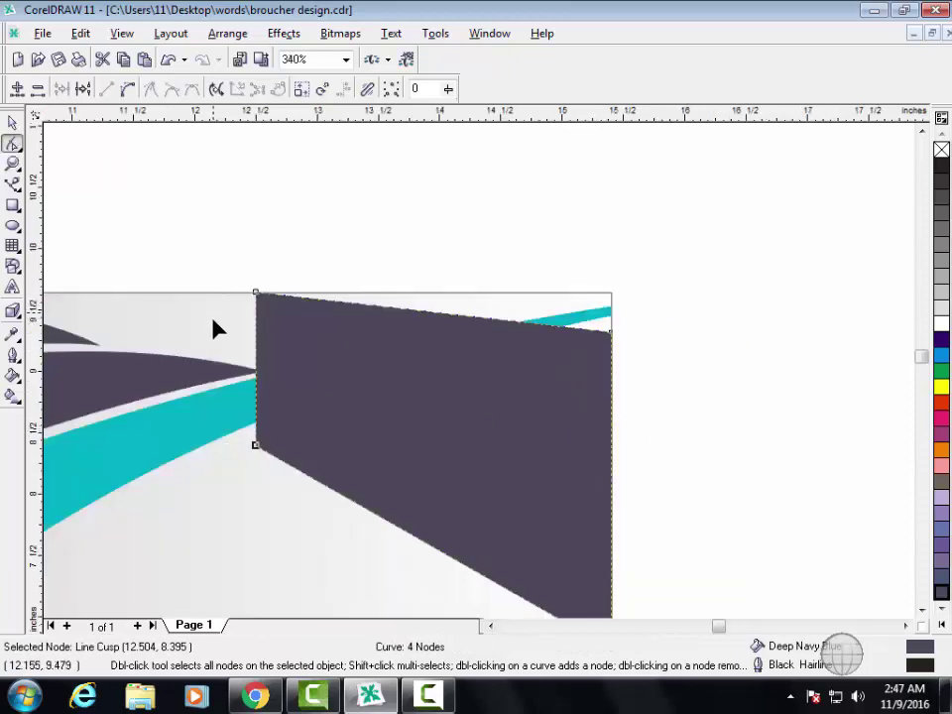
pyautogui.moveTo(187, 389); pyautogui.dragTo(303, 481)
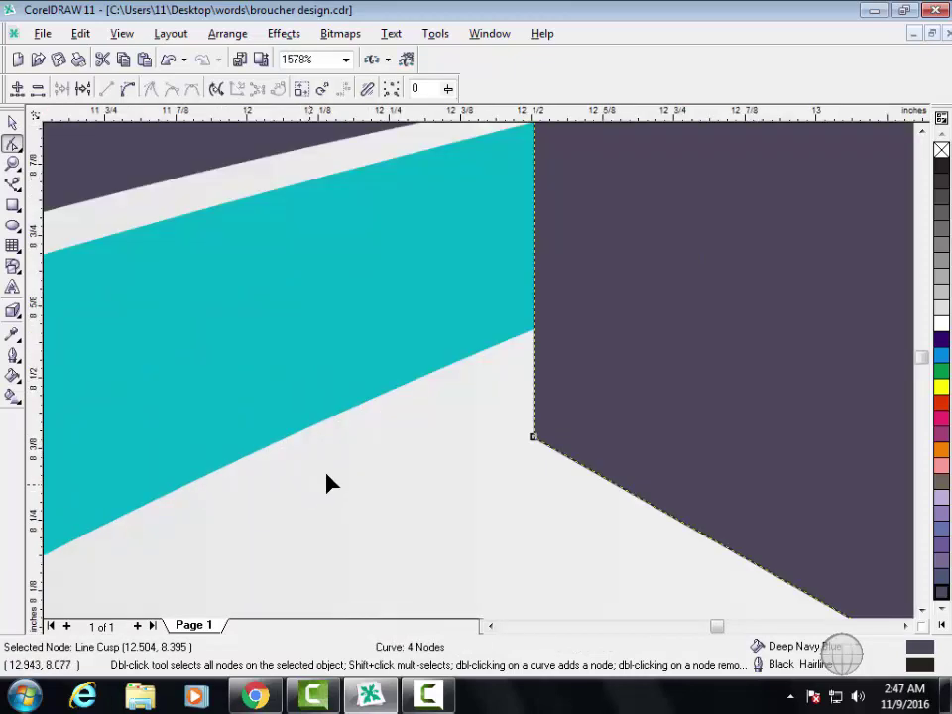
pyautogui.moveTo(533, 436); pyautogui.dragTo(529, 372)
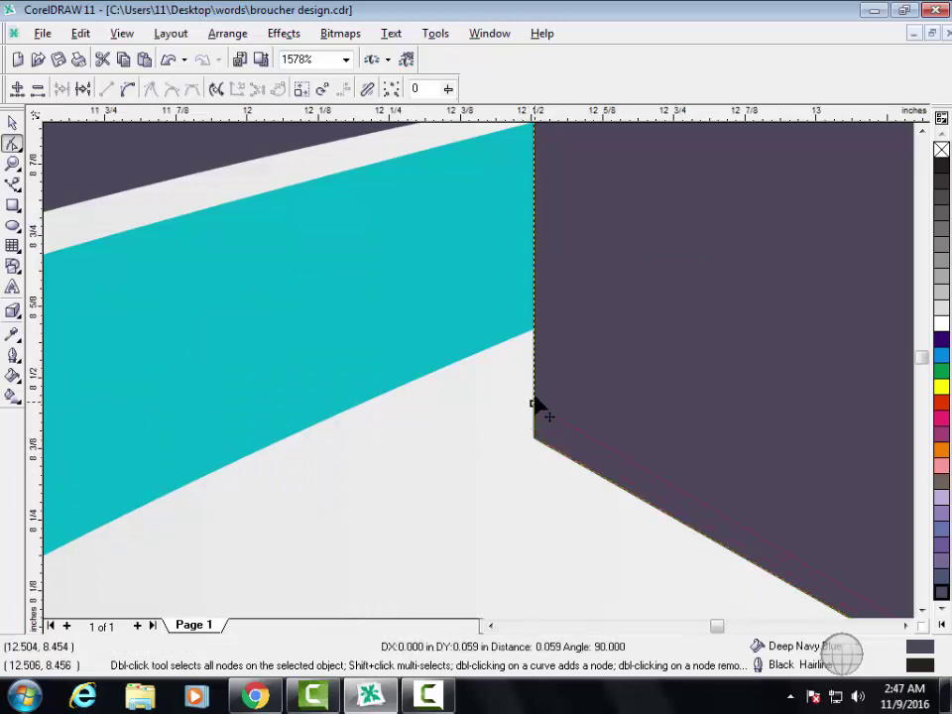
pyautogui.press('F3')
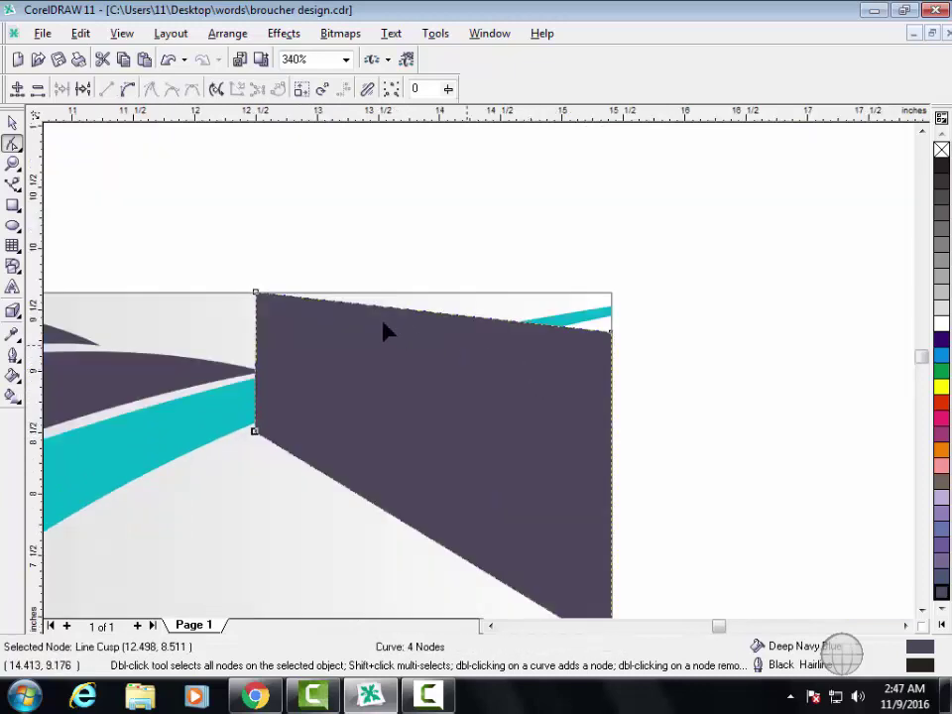
pyautogui.click(256, 293)
pyautogui.moveTo(256, 294)
pyautogui.mouseDown()
pyautogui.moveTo(254, 429)
pyautogui.moveTo(277, 462)
pyautogui.mouseUp()
pyautogui.press('z')
pyautogui.moveTo(247, 266); pyautogui.dragTo(384, 376)
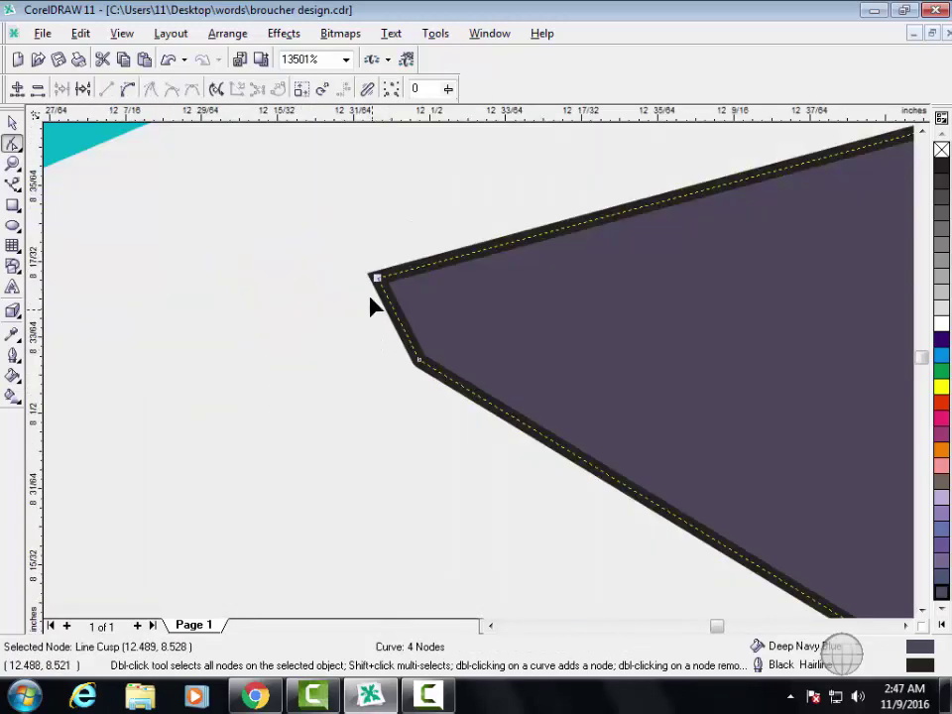
pyautogui.moveTo(375, 277); pyautogui.dragTo(418, 363)
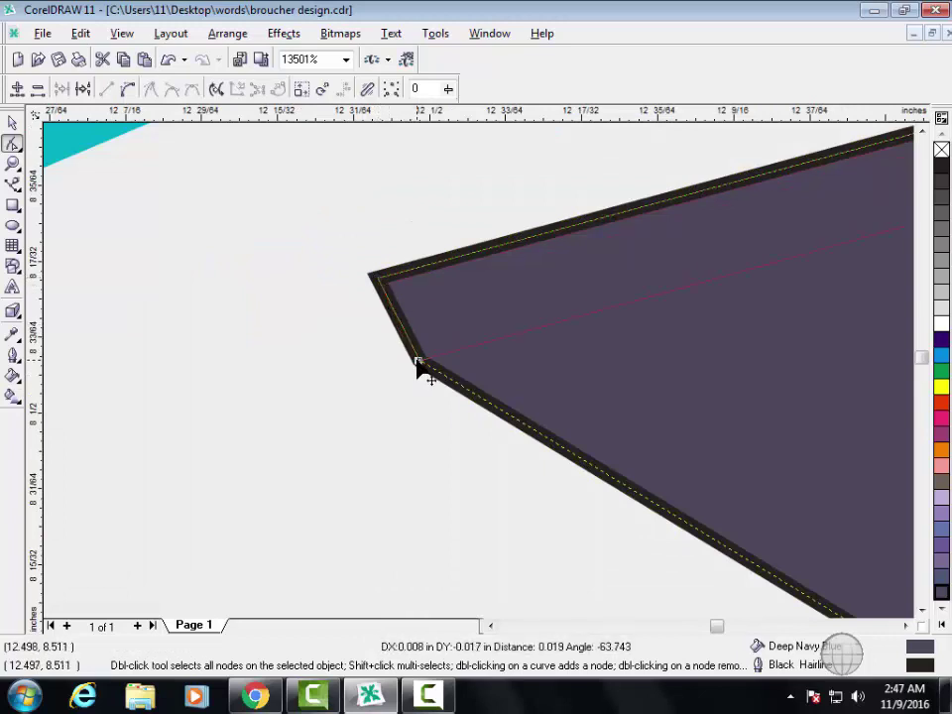
pyautogui.press('F3')
pyautogui.press('F3')
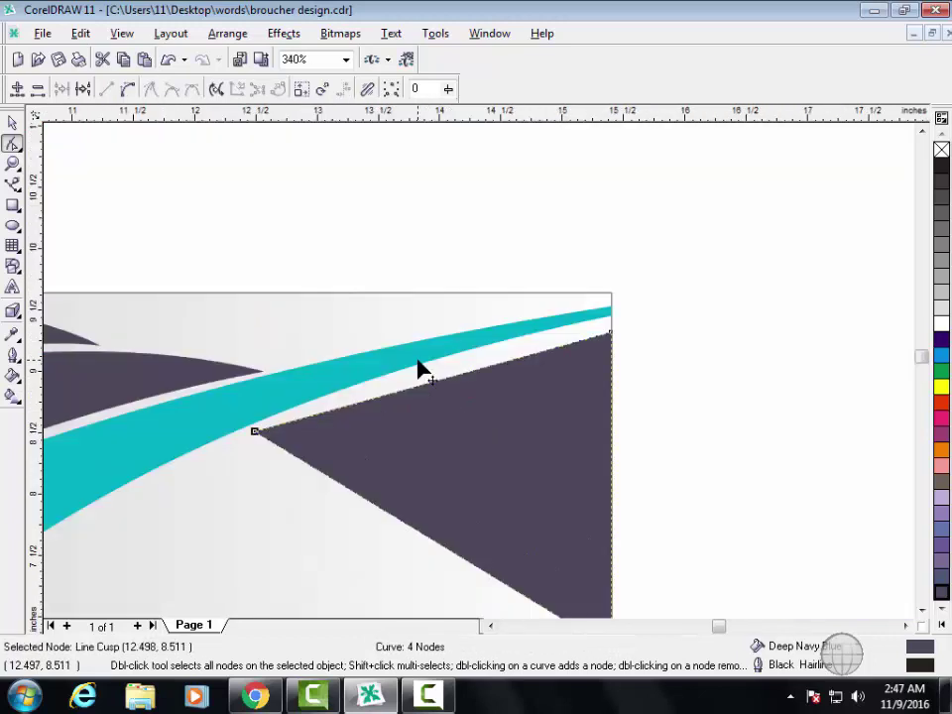
pyautogui.press('z')
pyautogui.moveTo(177, 253); pyautogui.dragTo(664, 498)
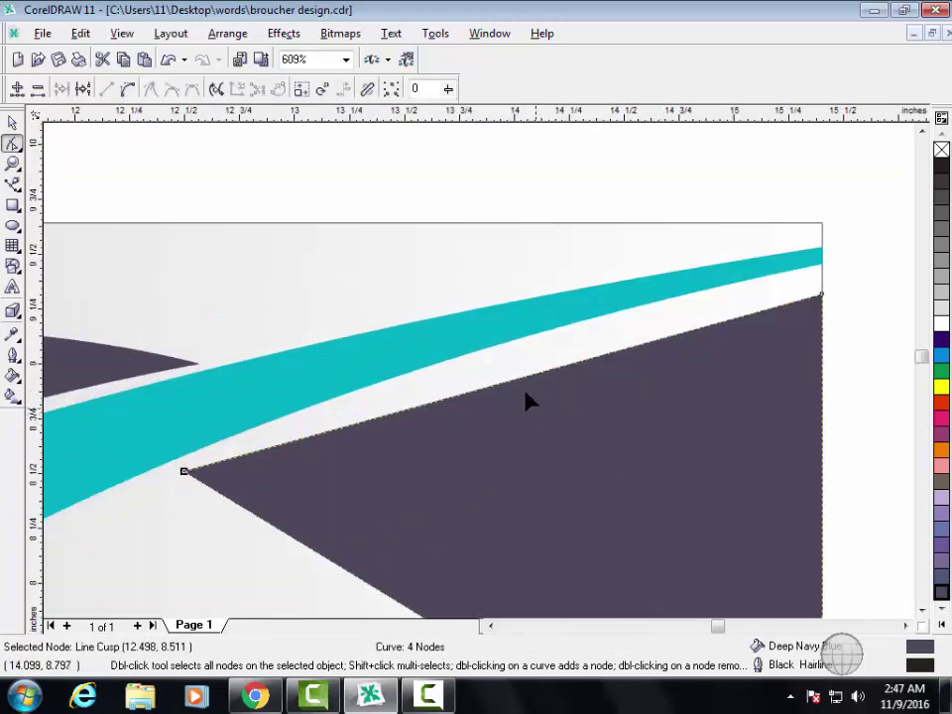
# - Turn the wedge's top edge into a curve that follows the turquoise band
pyautogui.rightClick(521, 383)
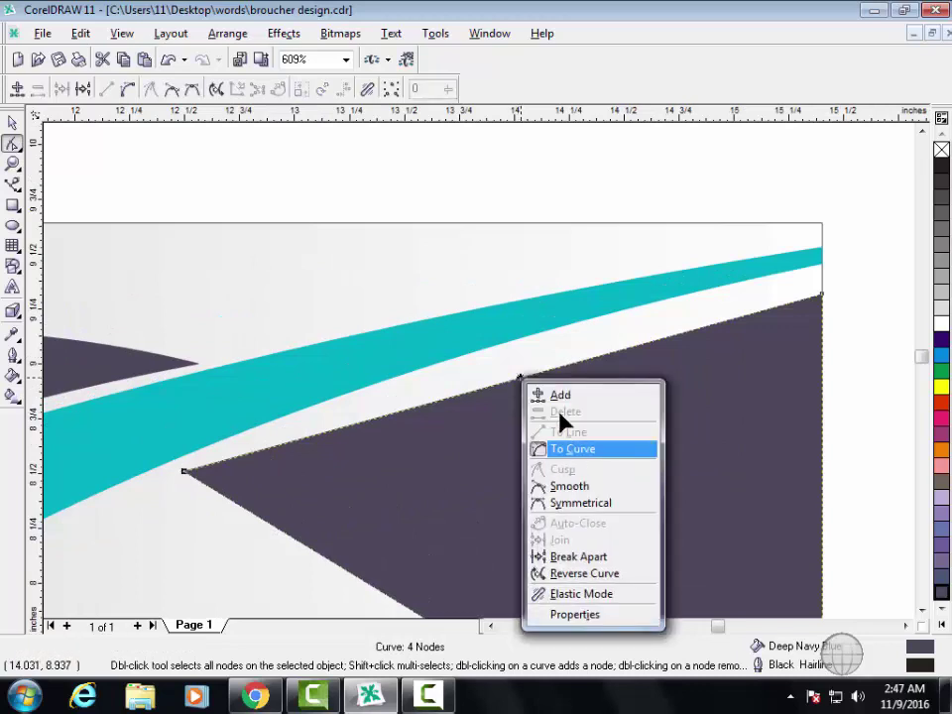
pyautogui.click(568, 449)
pyautogui.moveTo(552, 379); pyautogui.dragTo(567, 352)
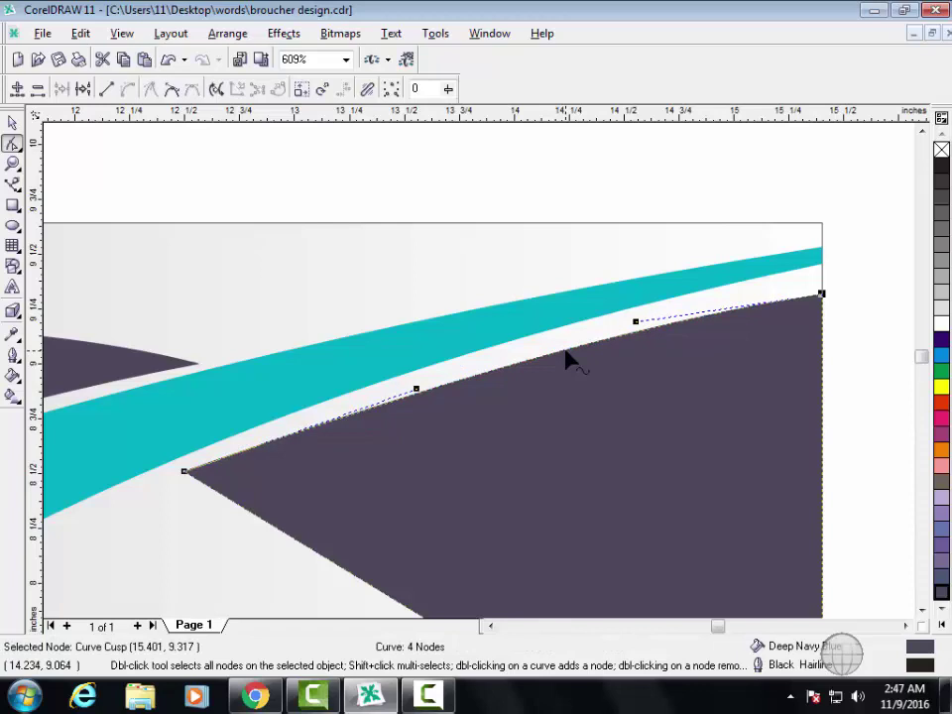
pyautogui.press('F3')
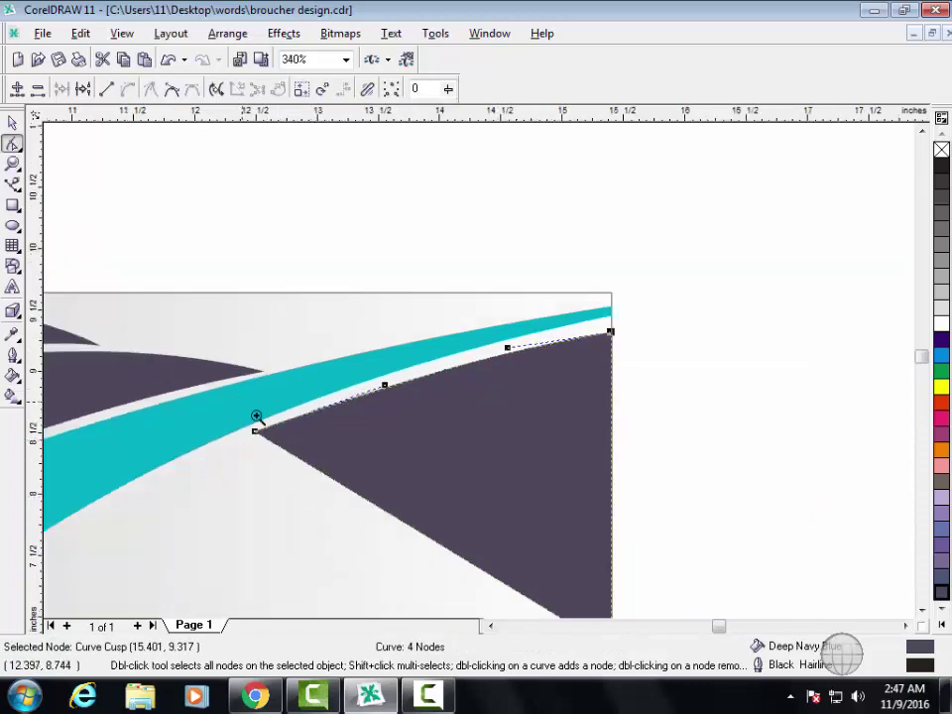
pyautogui.scroll(-1, 518, 497)
pyautogui.scroll(1, 451, 333)
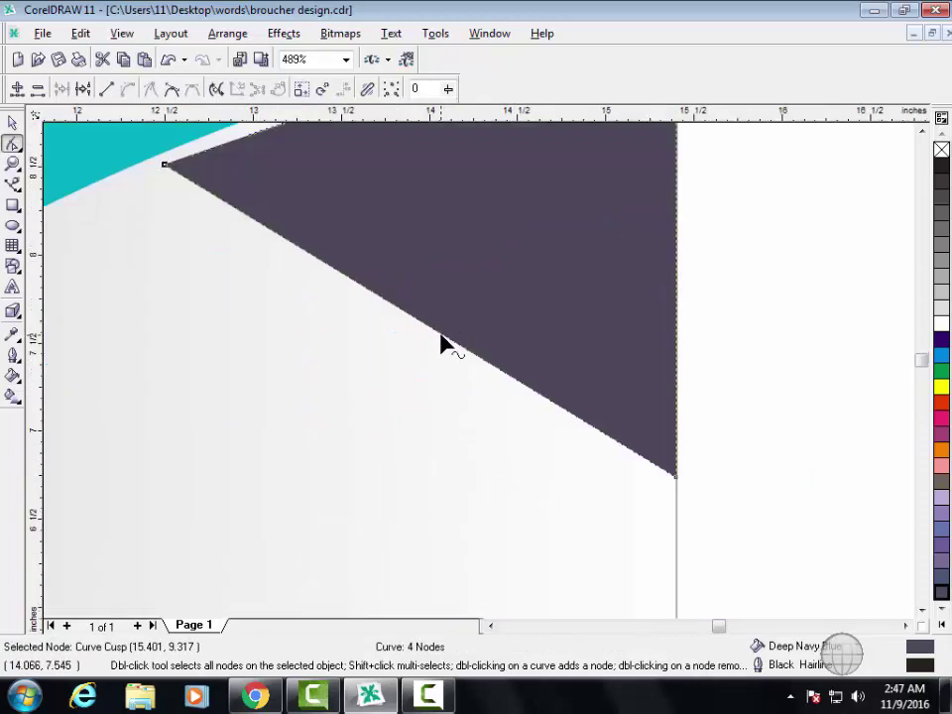
# - Bend the wedge's lower edge into a smooth concave arc toward the page's right edge
pyautogui.rightClick(442, 342)
pyautogui.click(492, 405)
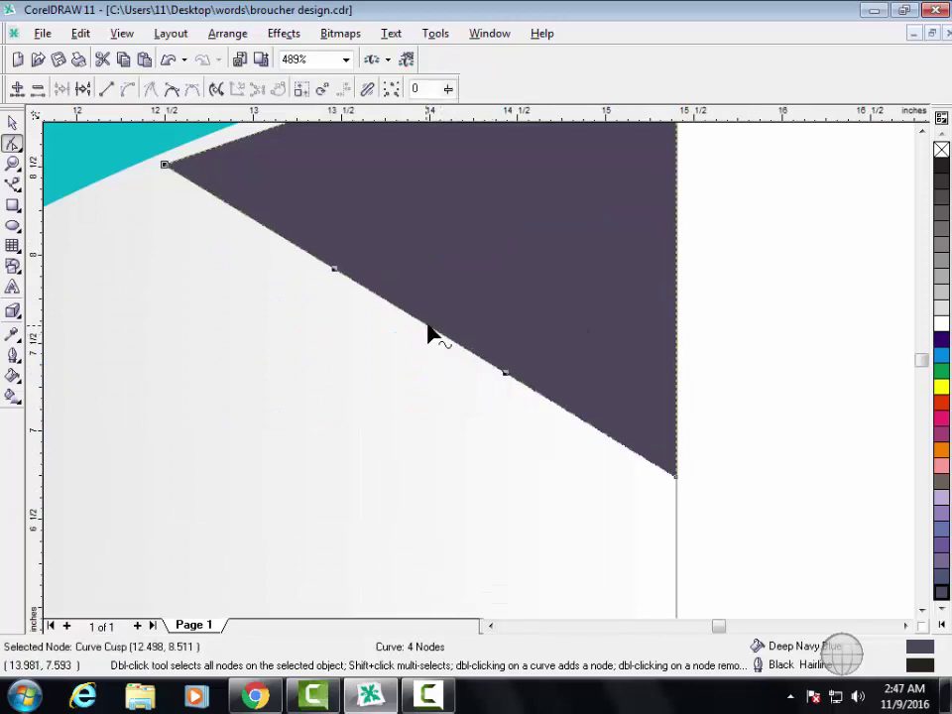
pyautogui.moveTo(434, 334)
pyautogui.mouseDown()
pyautogui.moveTo(463, 307)
pyautogui.moveTo(472, 312)
pyautogui.mouseUp()
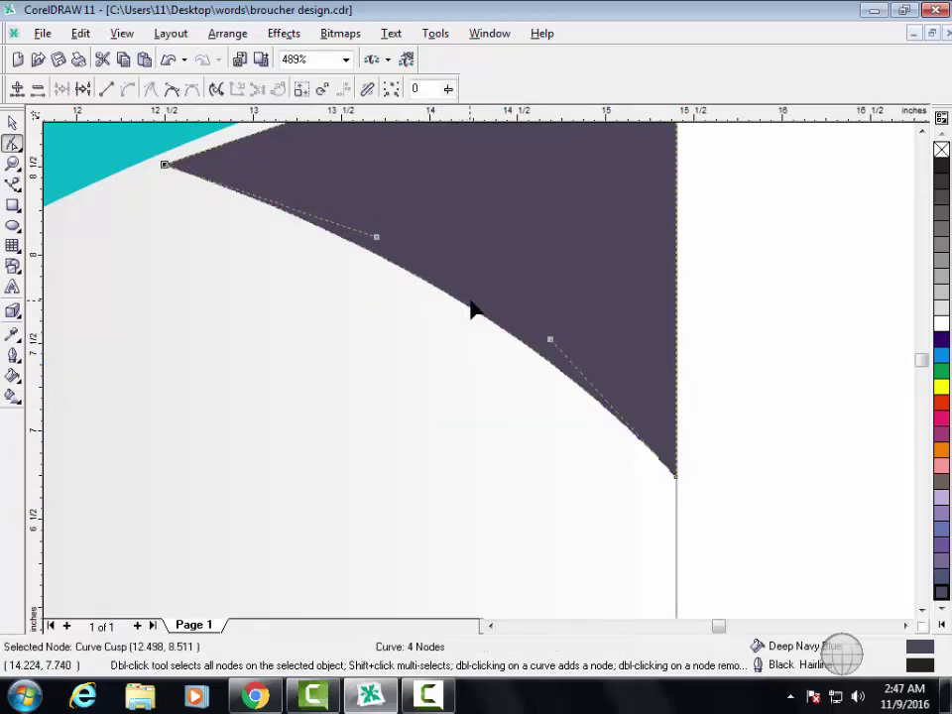
pyautogui.press('F3')
pyautogui.scroll(-1, 486, 342)
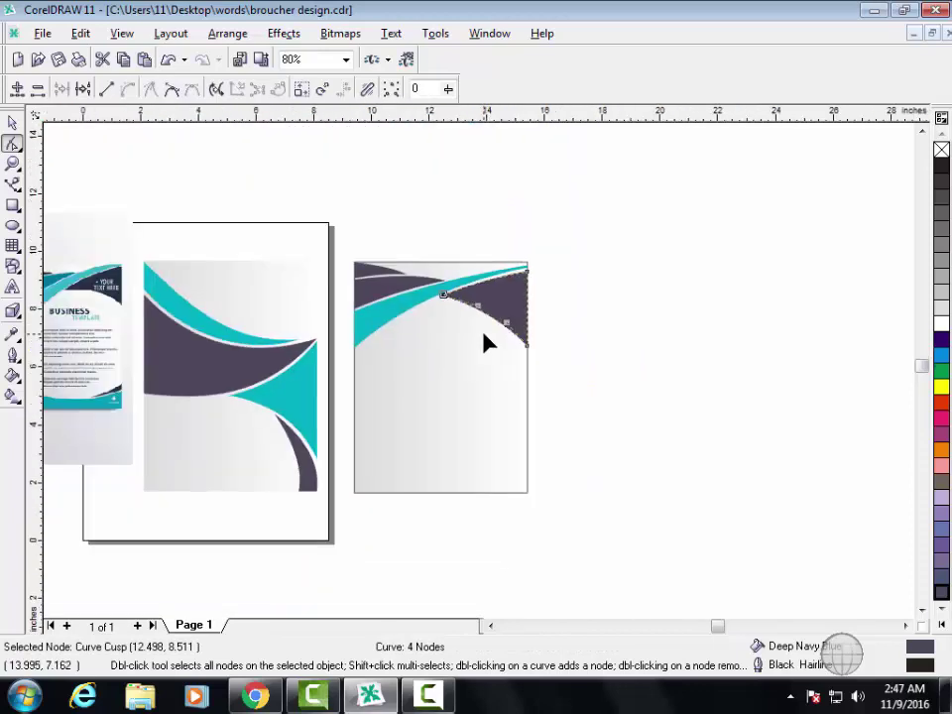
pyautogui.scroll(1, 477, 333)
pyautogui.scroll(4, 476, 334)
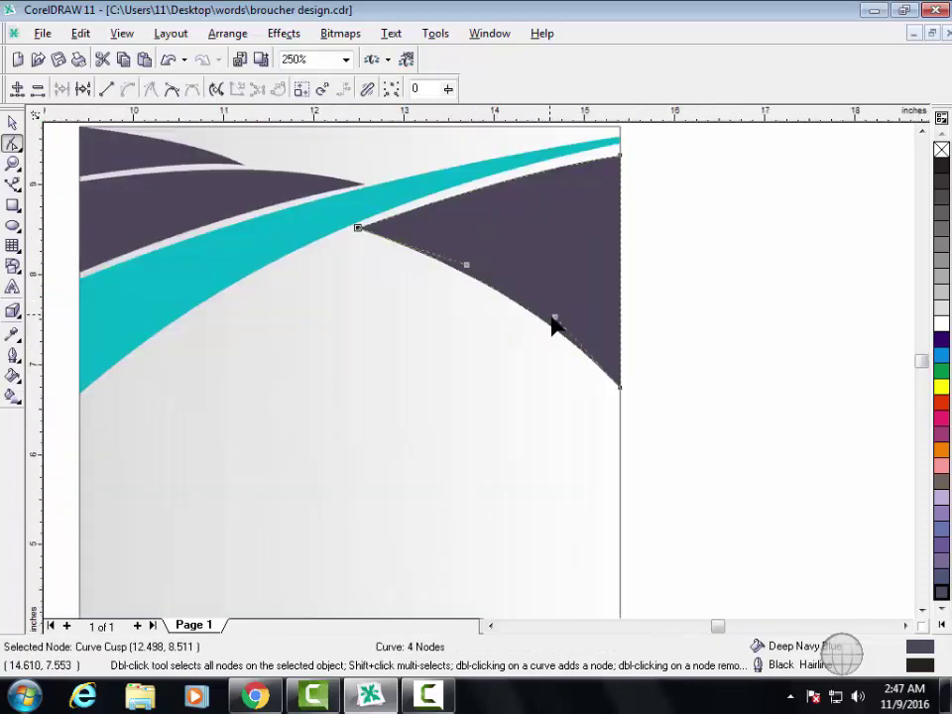
pyautogui.moveTo(555, 325); pyautogui.dragTo(556, 294)
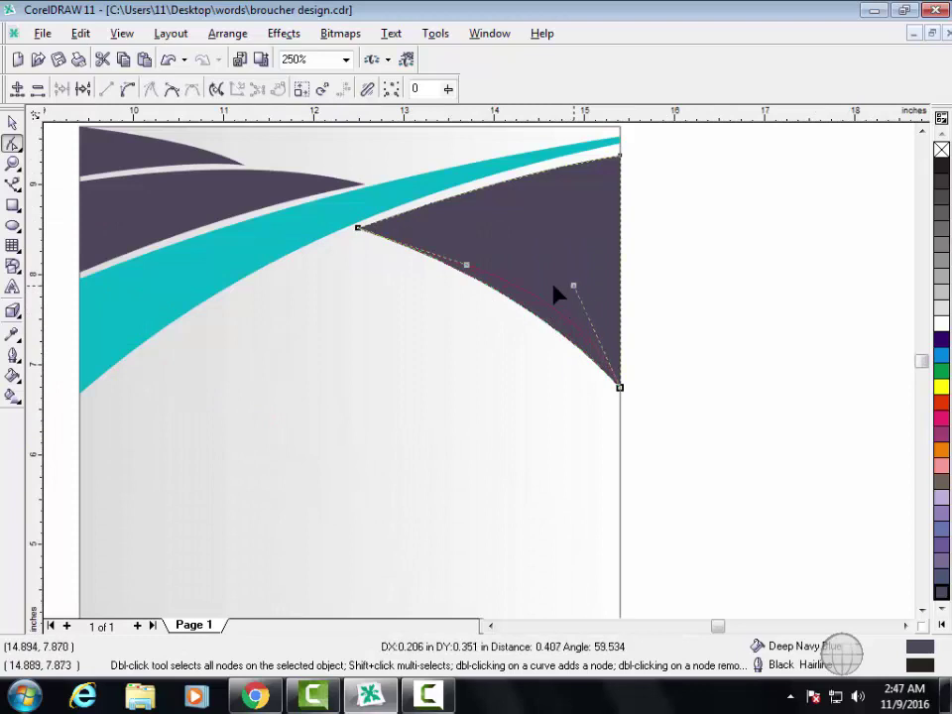
pyautogui.moveTo(467, 267); pyautogui.dragTo(473, 244)
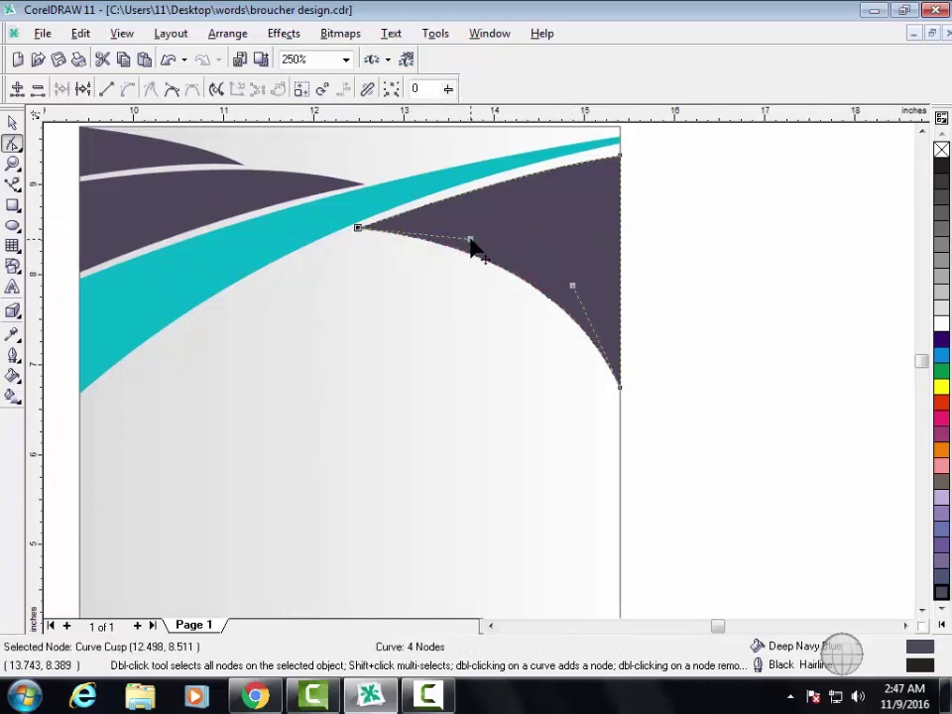
pyautogui.scroll(-3, 453, 368)
pyautogui.scroll(-1, 453, 368)
pyautogui.scroll(-1, 453, 368)
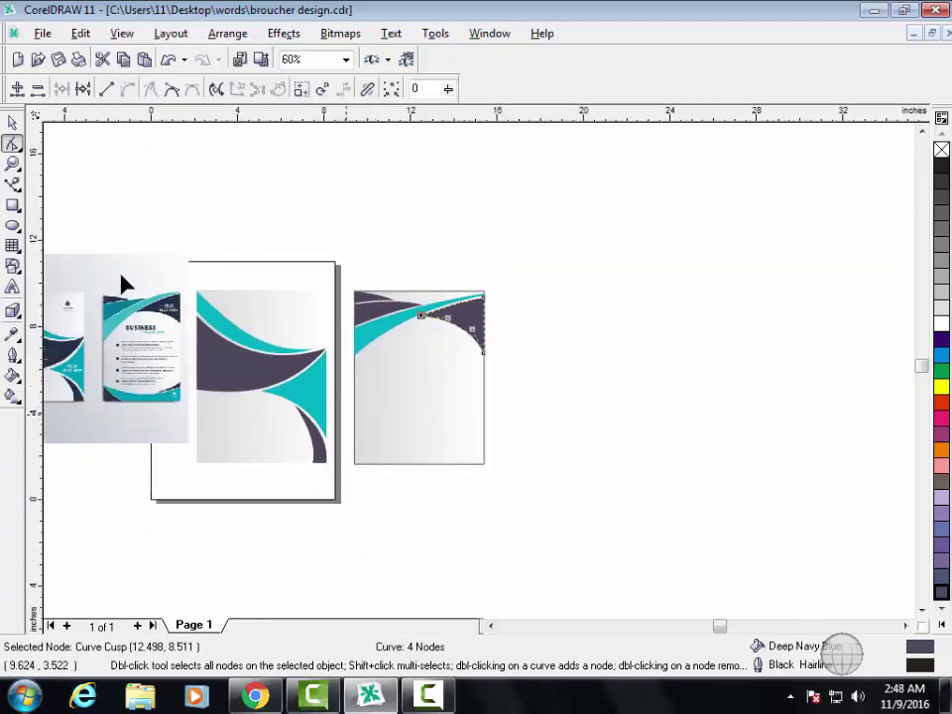
# - Squash the gradient rectangle into a 6.0" by 0.892" bottom strip, turquoise with no outline
pyautogui.press('space')
pyautogui.click(395, 376)
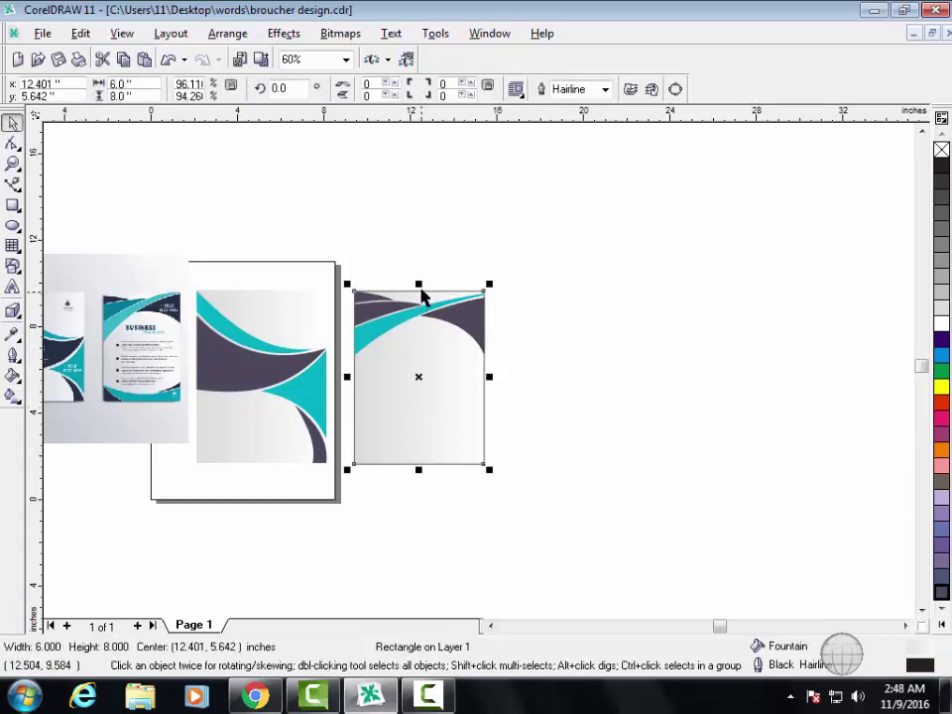
pyautogui.moveTo(419, 286); pyautogui.dragTo(422, 438)
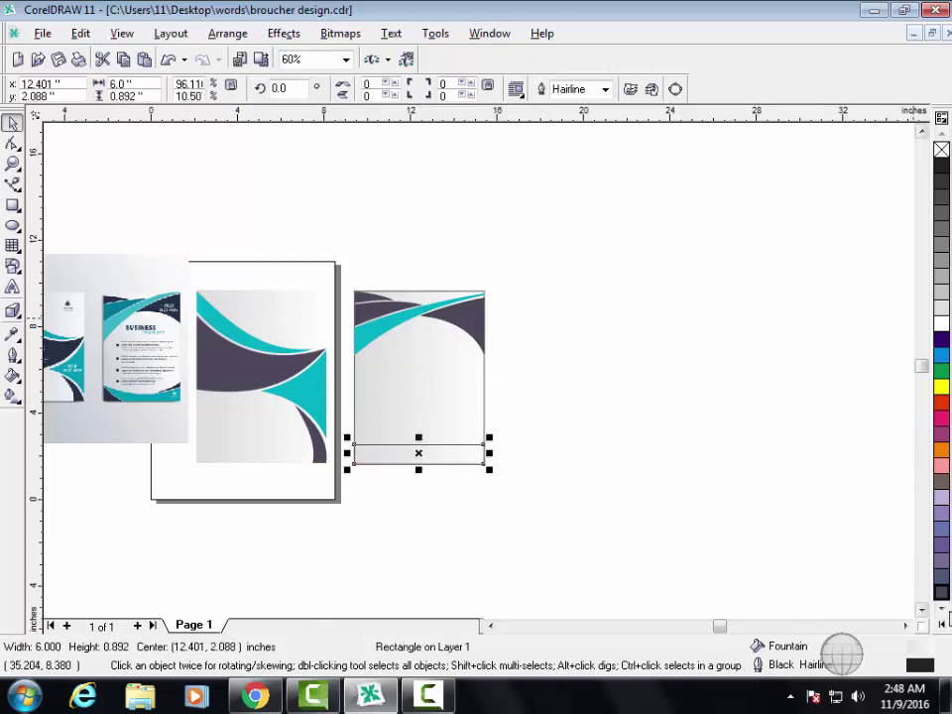
pyautogui.click(942, 626)
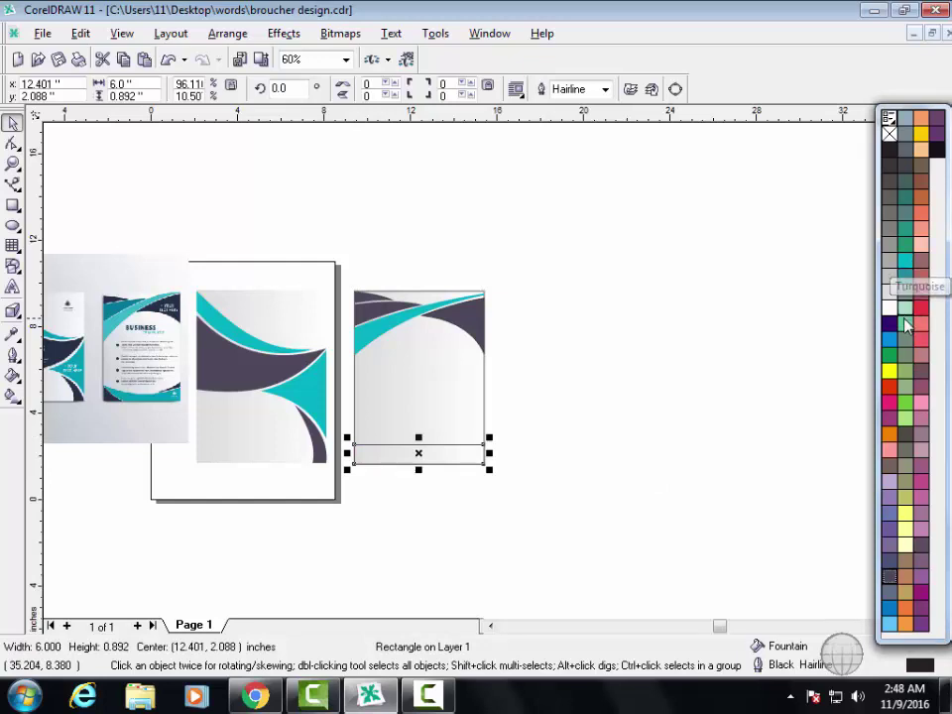
pyautogui.click(904, 263)
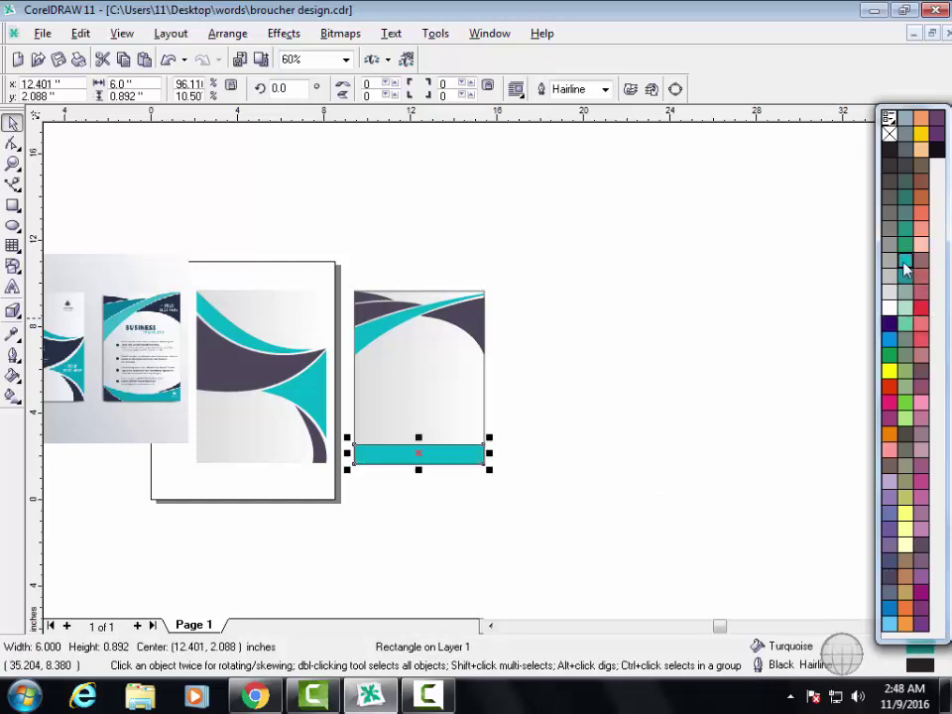
pyautogui.rightClick(889, 133)
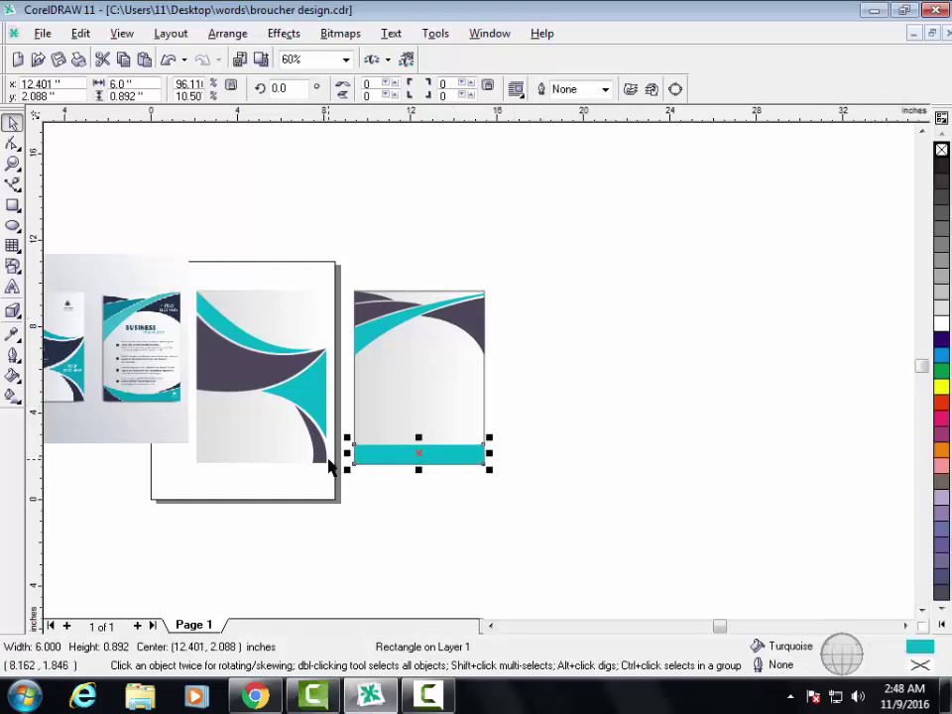
pyautogui.press('z')
pyautogui.moveTo(235, 366); pyautogui.dragTo(534, 485)
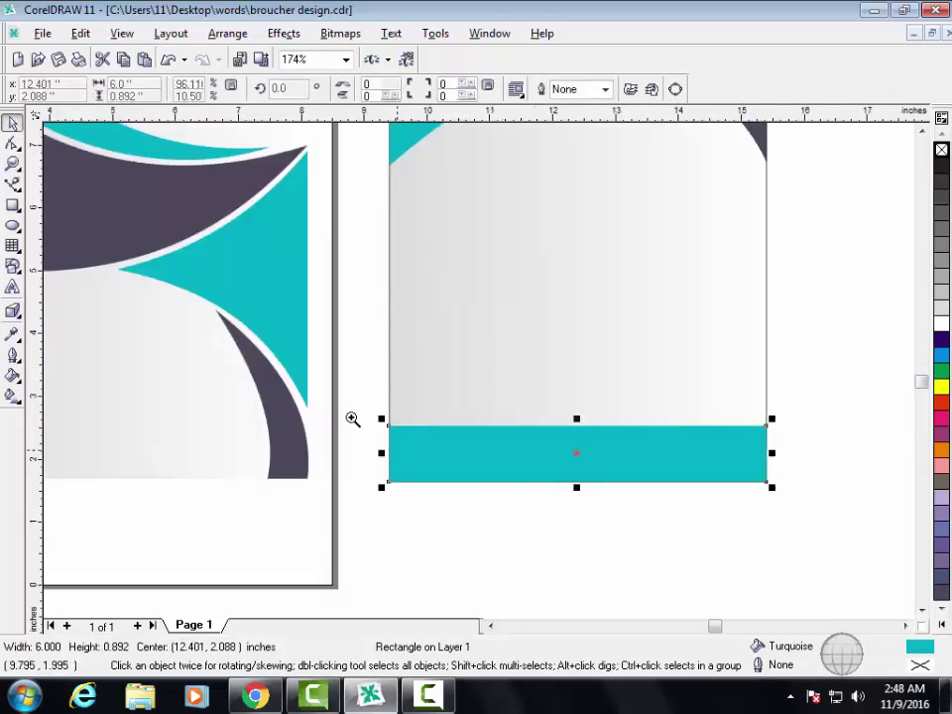
pyautogui.moveTo(343, 396)
pyautogui.mouseDown()
pyautogui.moveTo(581, 472)
pyautogui.moveTo(829, 518)
pyautogui.mouseUp()
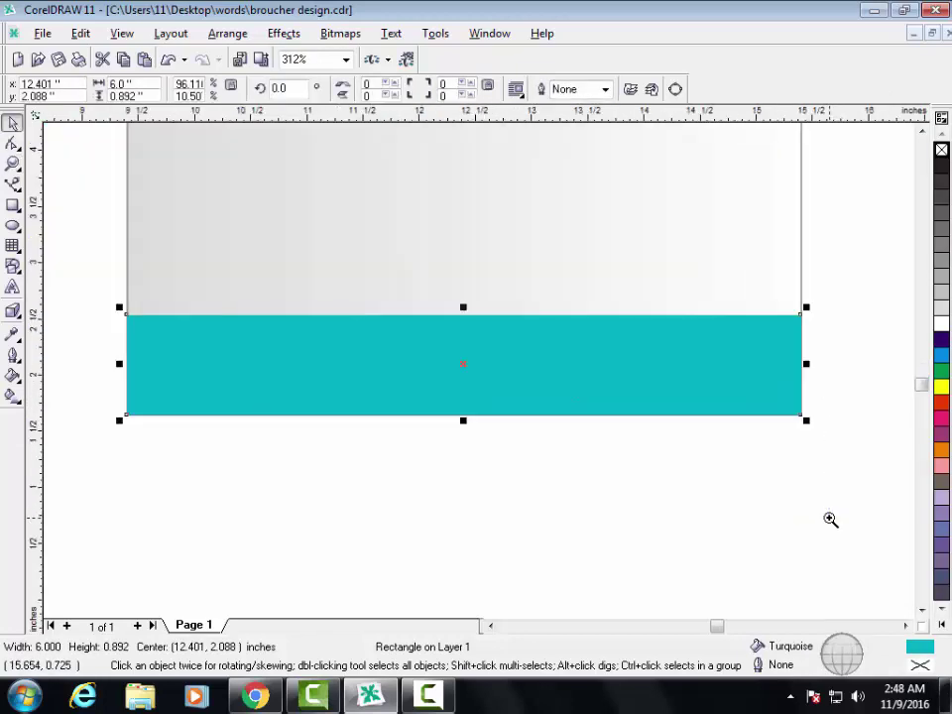
pyautogui.scroll(-2, 528, 506)
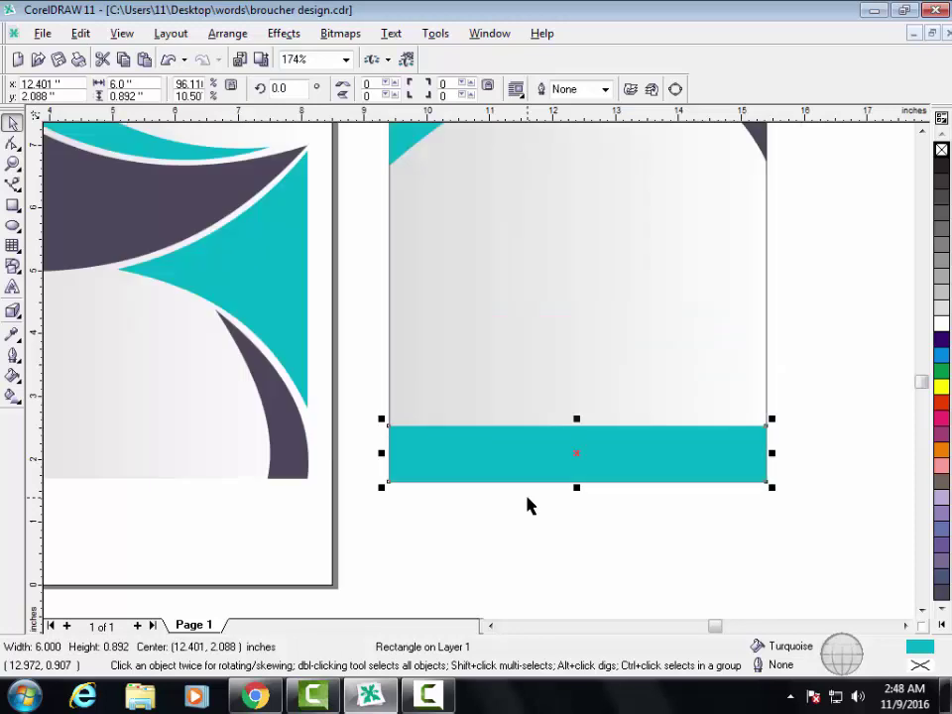
pyautogui.scroll(-3, 528, 506)
# - Convert the turquoise bar to curves and bend its top edge into a gentle dipping wave
pyautogui.press('z')
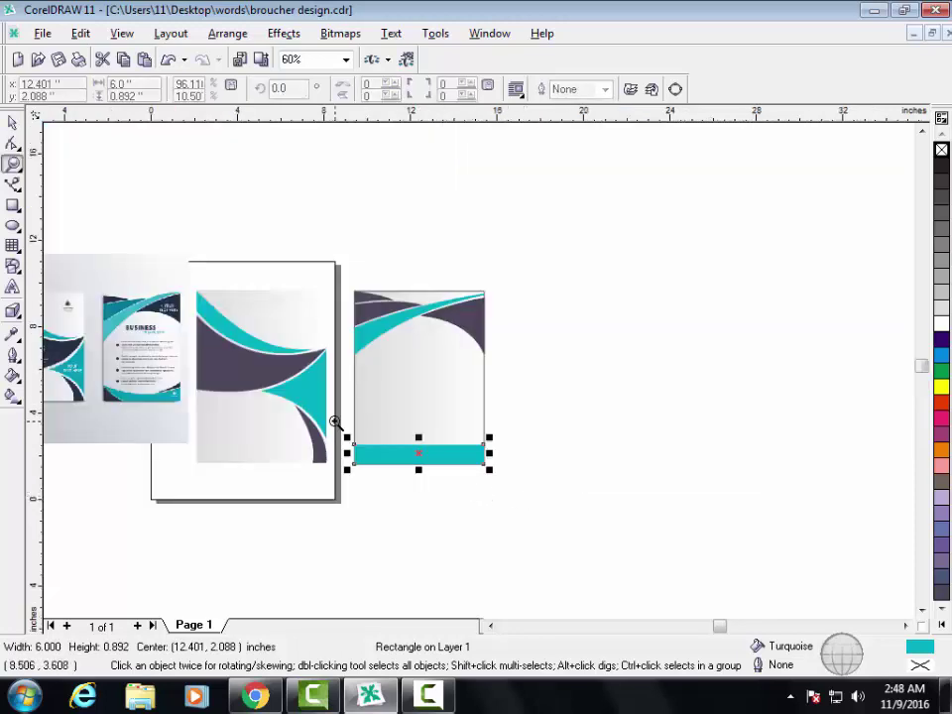
pyautogui.moveTo(342, 421); pyautogui.dragTo(534, 487)
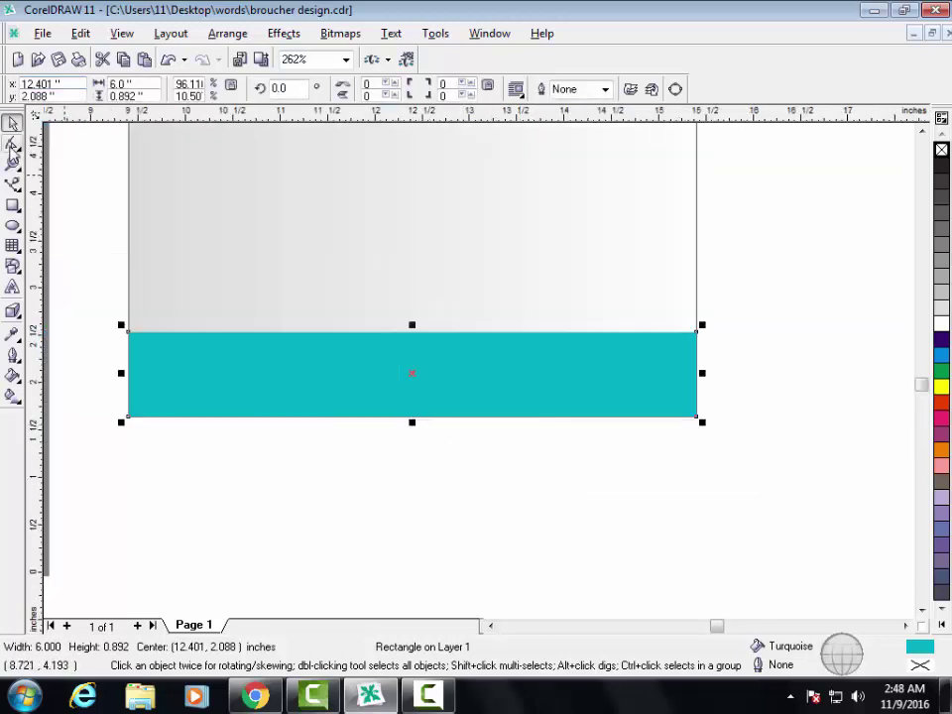
pyautogui.click(13, 142)
pyautogui.rightClick(427, 337)
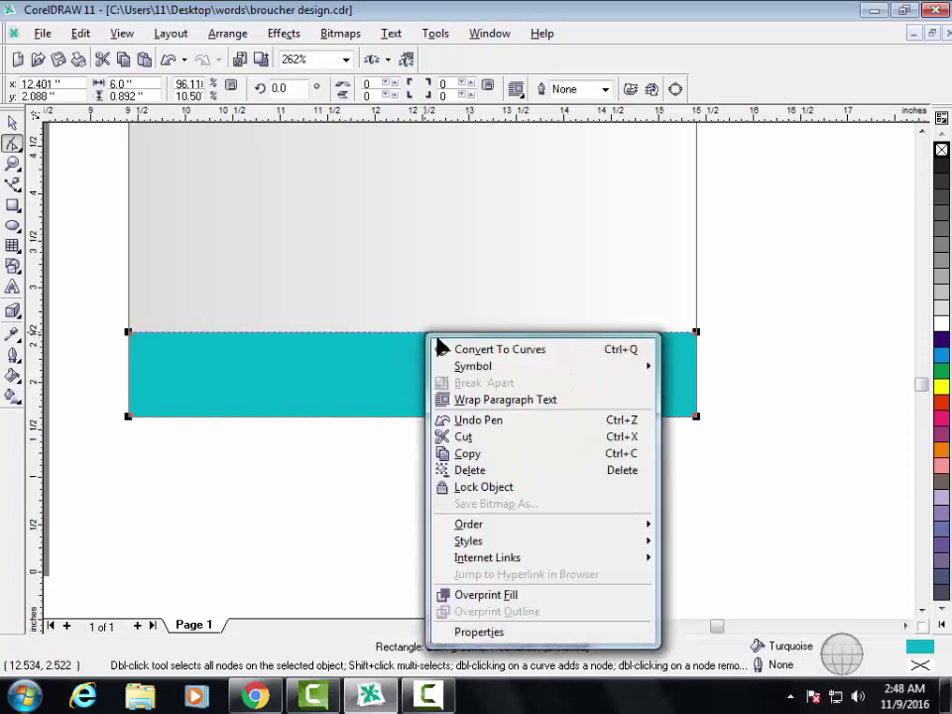
pyautogui.click(471, 346)
pyautogui.rightClick(419, 332)
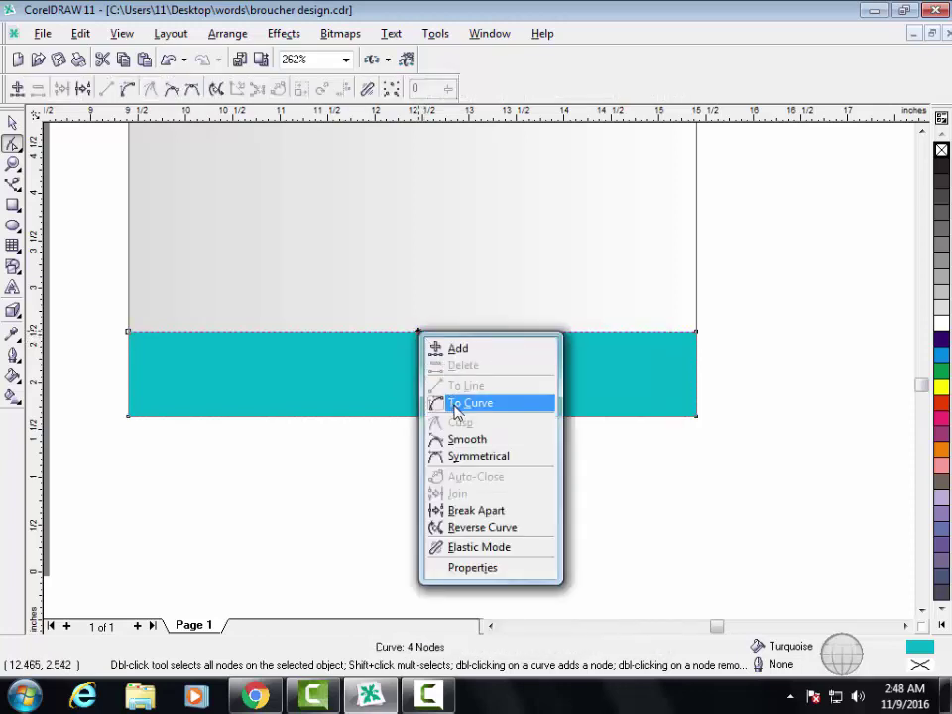
pyautogui.click(456, 405)
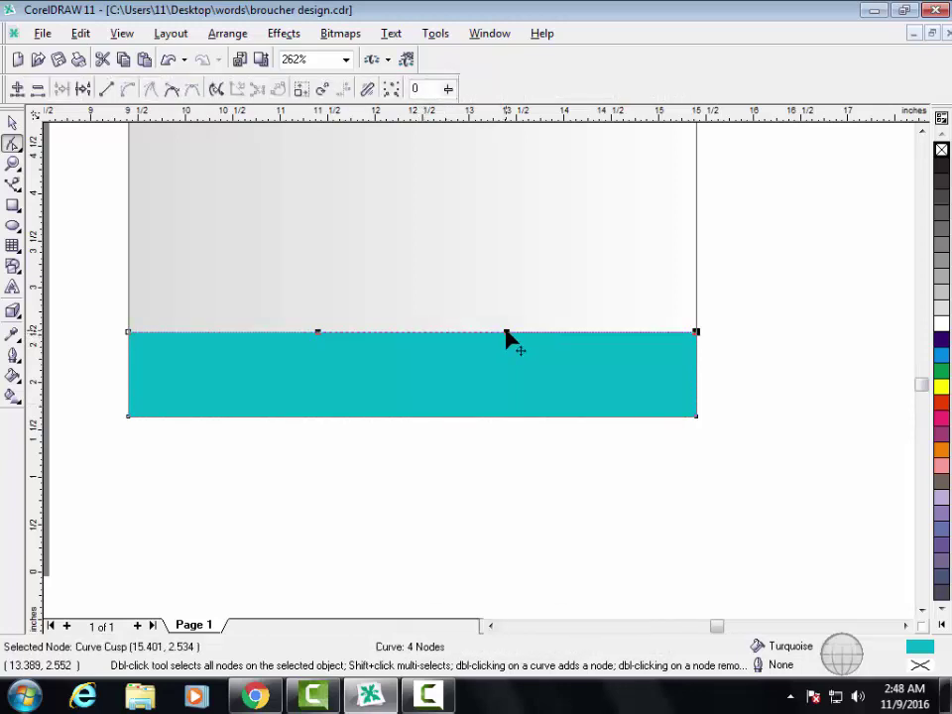
pyautogui.moveTo(509, 333); pyautogui.dragTo(468, 417)
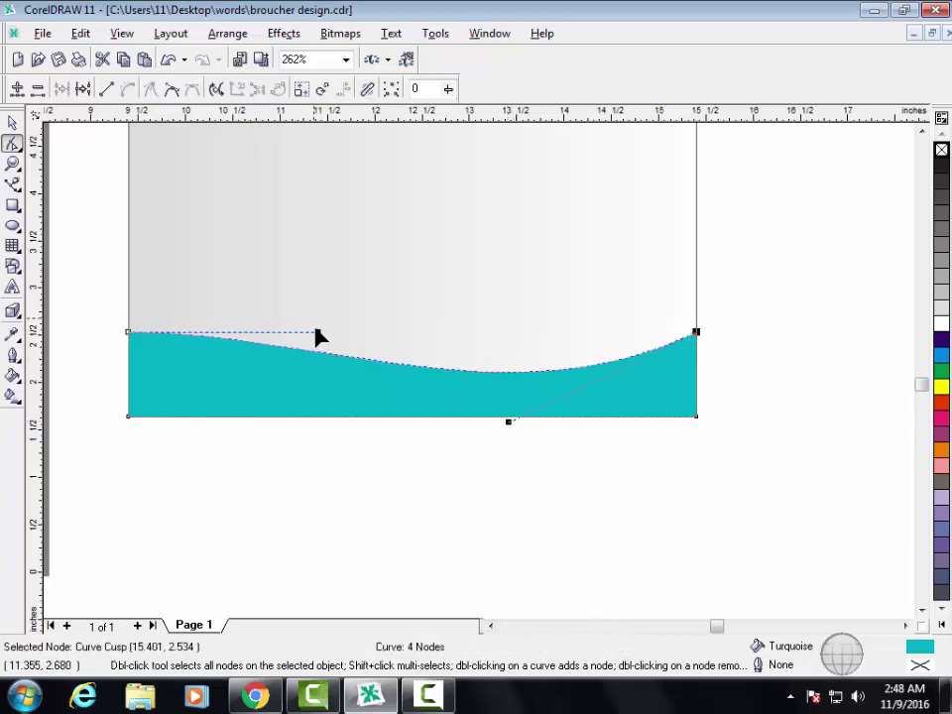
pyautogui.moveTo(317, 336); pyautogui.dragTo(287, 362)
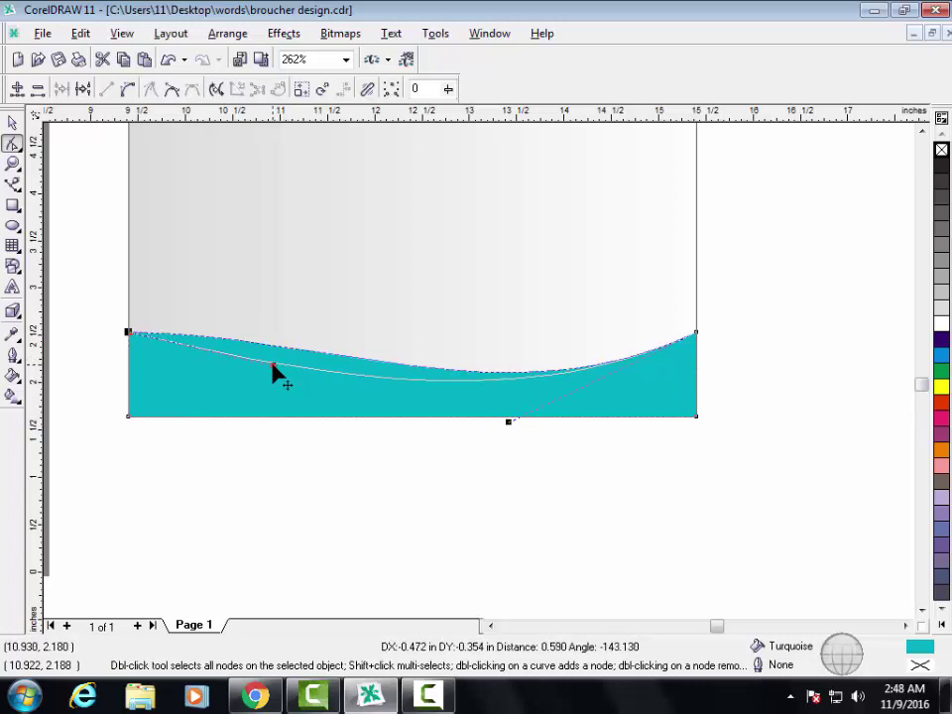
pyautogui.moveTo(289, 369); pyautogui.dragTo(294, 374)
pyautogui.press('F3')
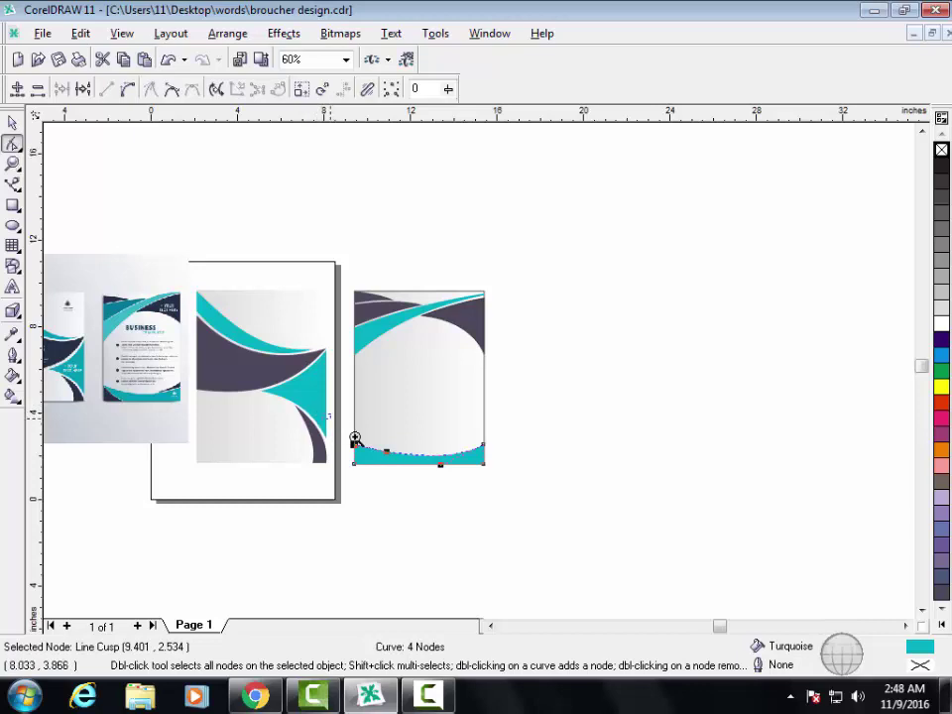
# - Add a bottom-edge node and move the bottom-left corner onto it, tapering the strip's left end diagonally
pyautogui.hotkey('shift', 'F2')
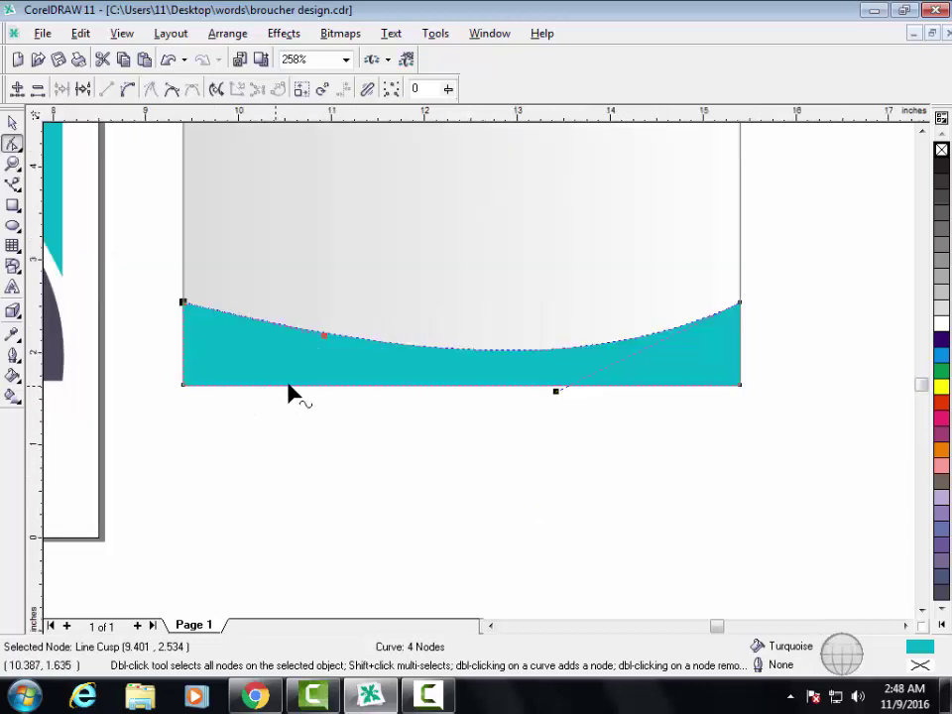
pyautogui.doubleClick(295, 385)
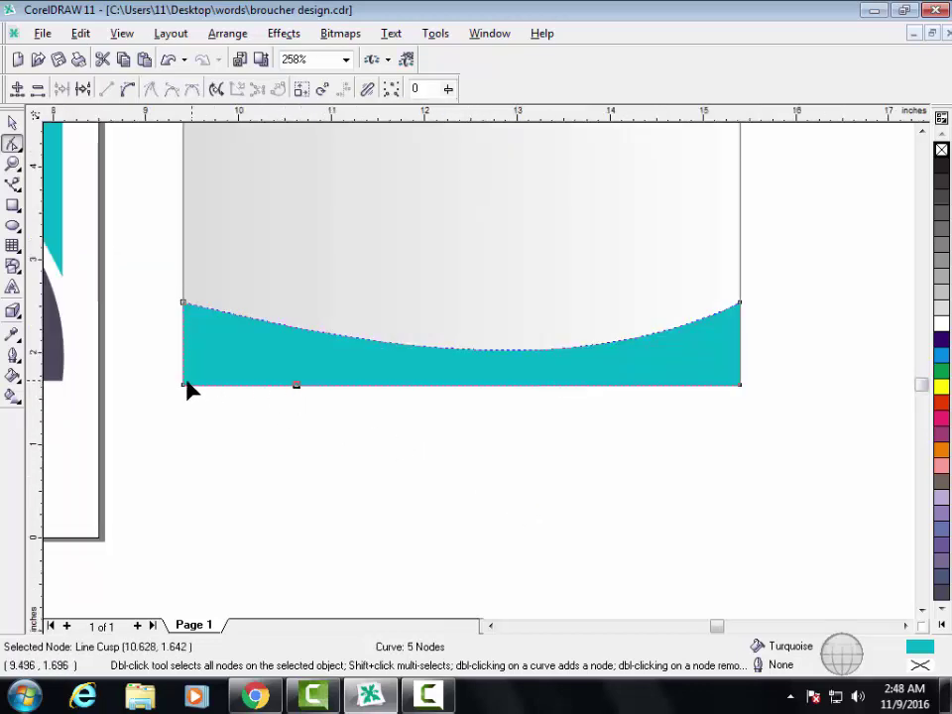
pyautogui.moveTo(185, 384); pyautogui.dragTo(297, 385)
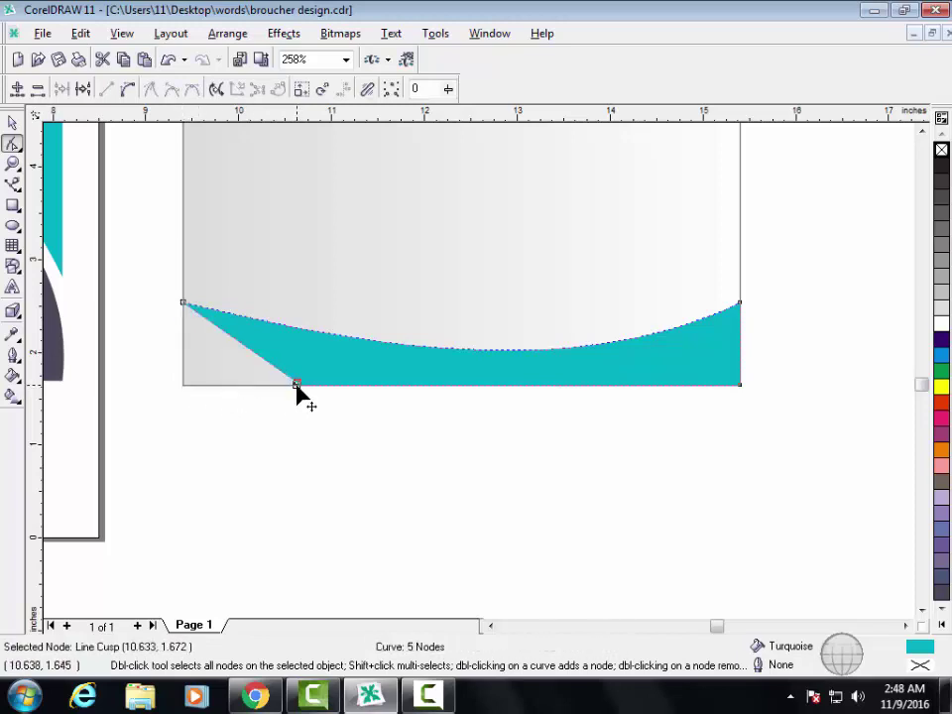
pyautogui.press('z')
pyautogui.moveTo(279, 366); pyautogui.dragTo(319, 405)
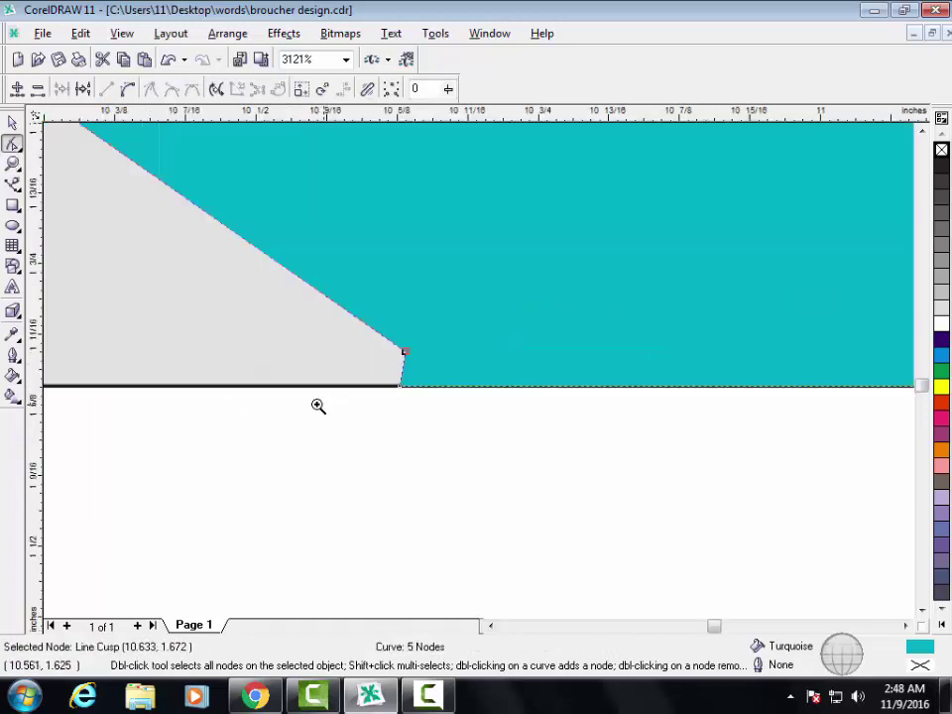
pyautogui.moveTo(358, 310); pyautogui.dragTo(440, 404)
pyautogui.press('F10')
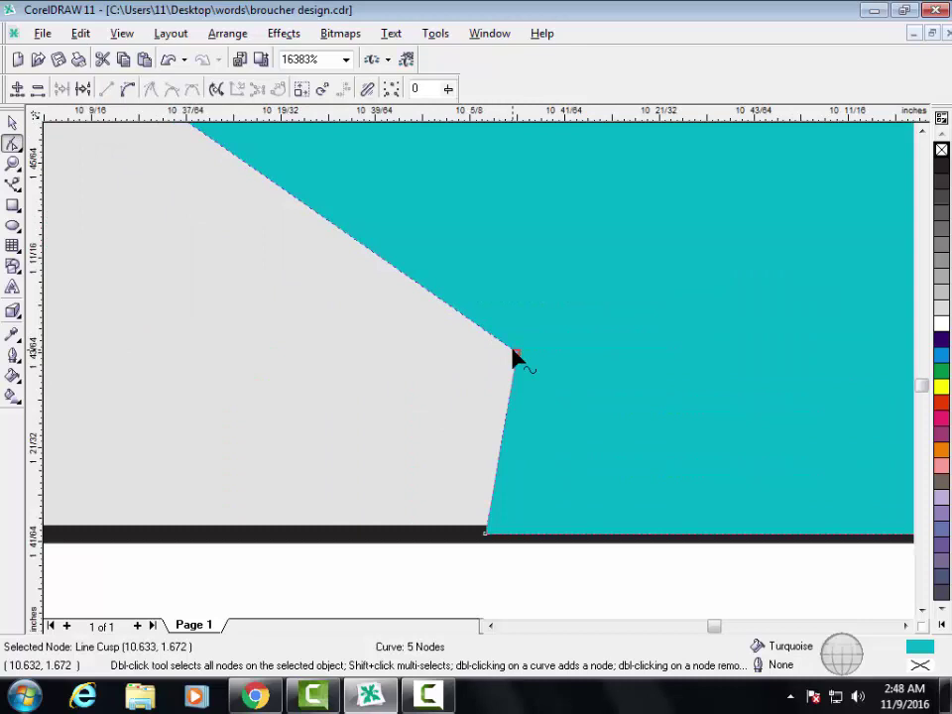
pyautogui.moveTo(516, 355); pyautogui.dragTo(484, 536)
pyautogui.press('F3')
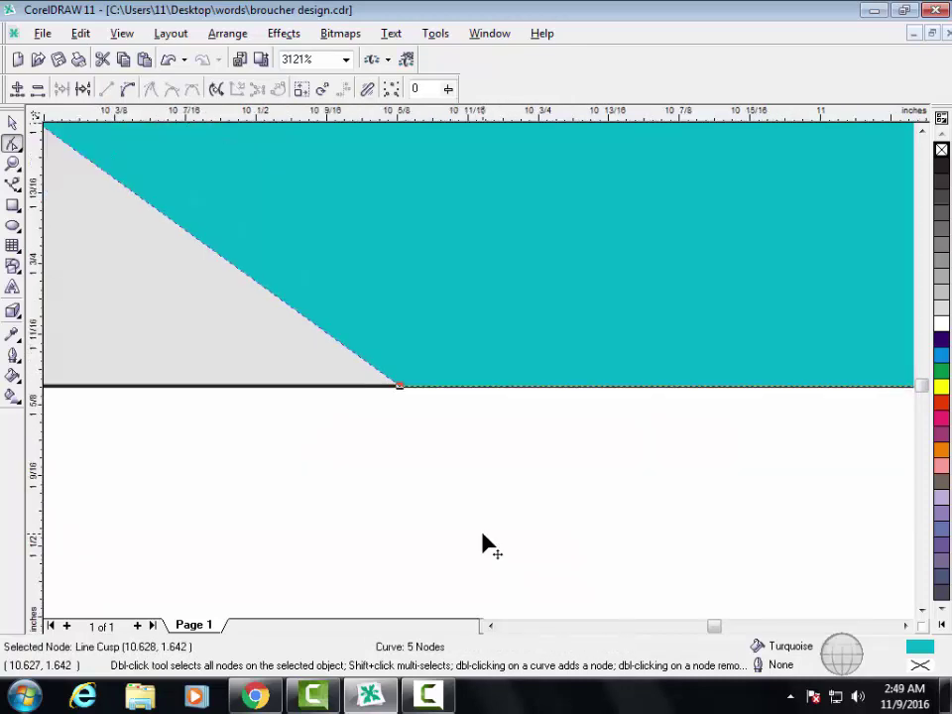
pyautogui.press('F3')
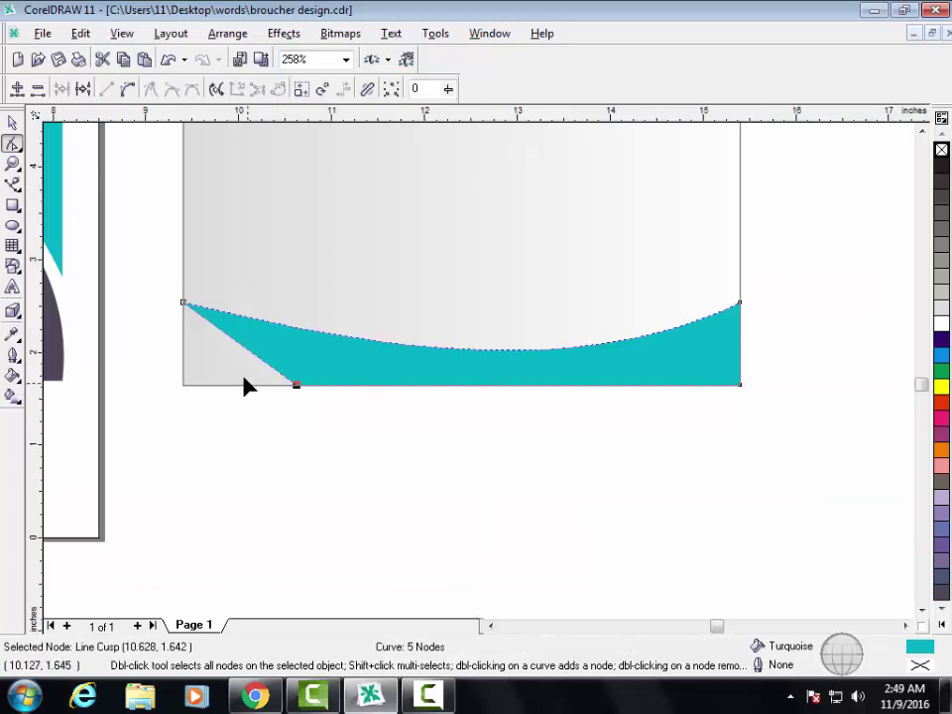
pyautogui.click(12, 121)
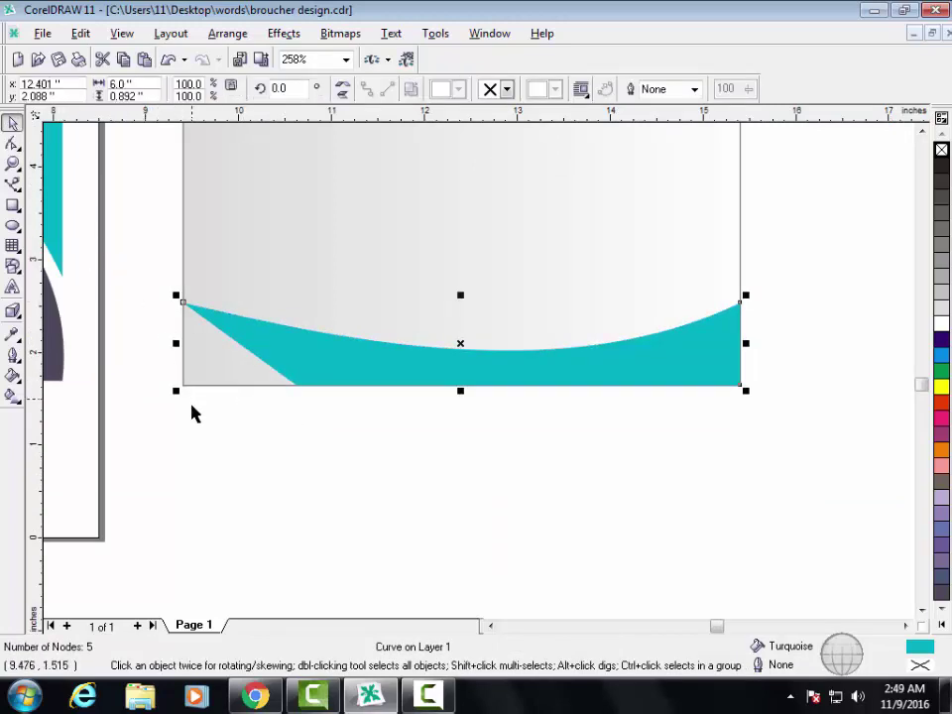
# - Scale the background rectangle into a 1.174" by 1.157" Deep Navy Blue bottom-left square
pyautogui.click(227, 387)
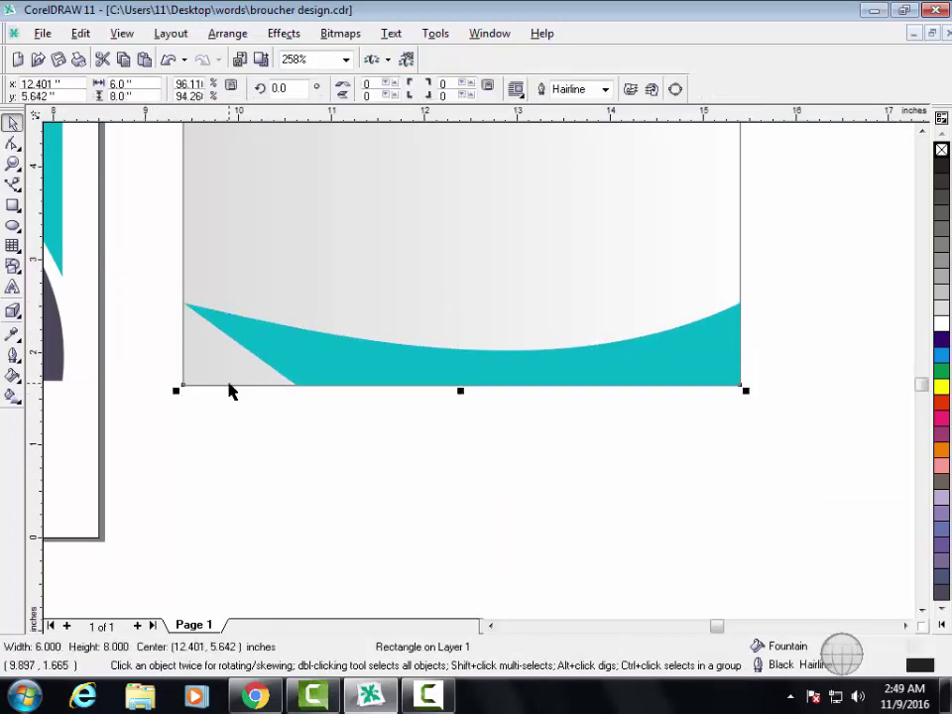
pyautogui.press('F3')
pyautogui.moveTo(489, 291); pyautogui.dragTo(378, 408)
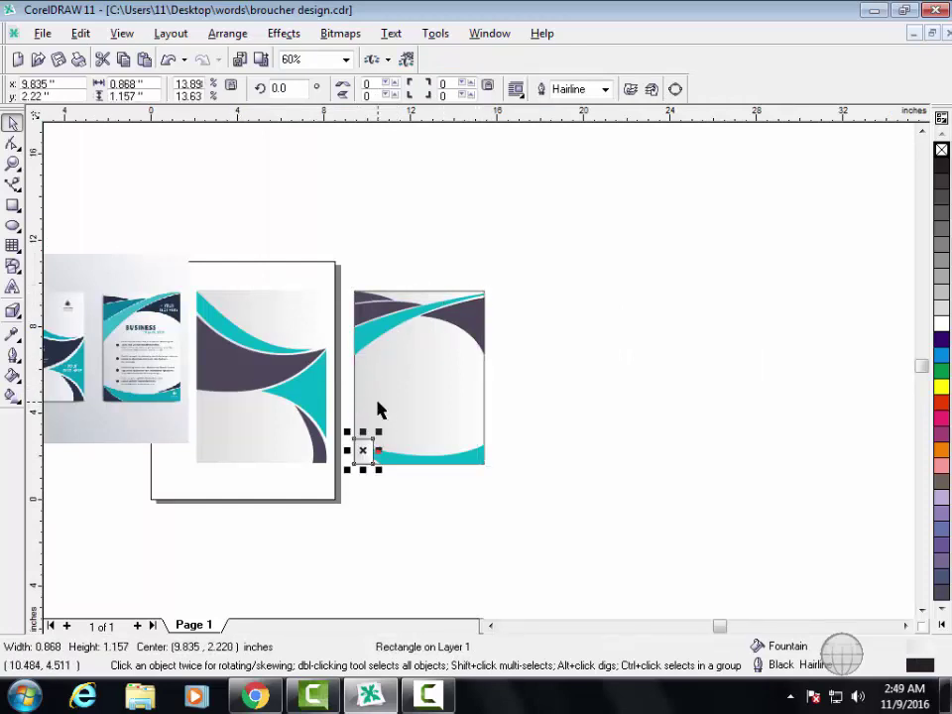
pyautogui.press('F2')
pyautogui.moveTo(347, 400); pyautogui.dragTo(478, 532)
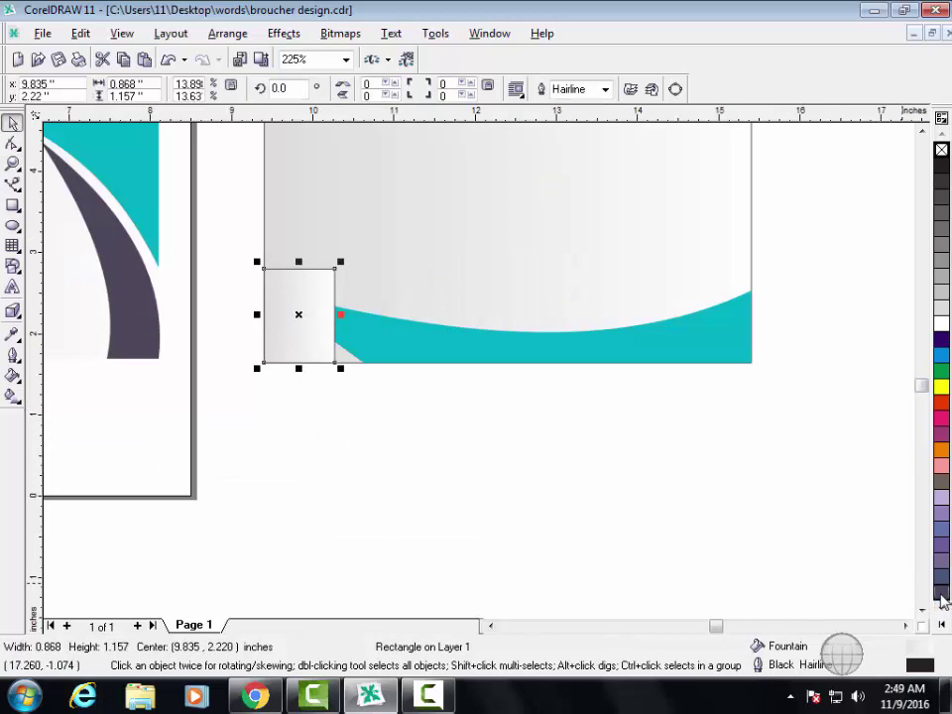
pyautogui.click(159, 338)
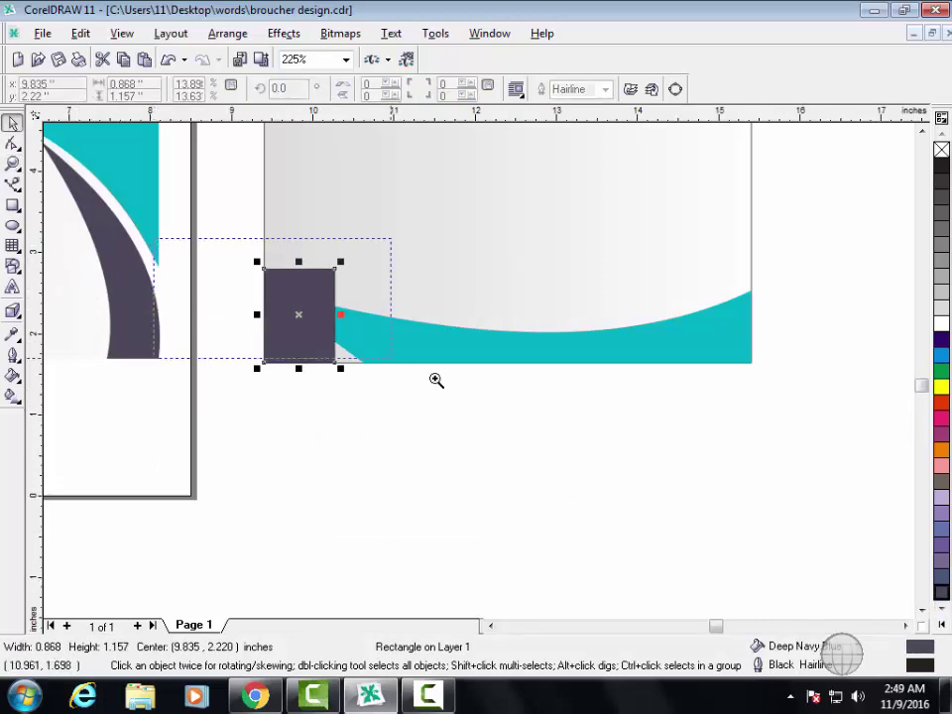
pyautogui.moveTo(212, 240); pyautogui.dragTo(436, 378)
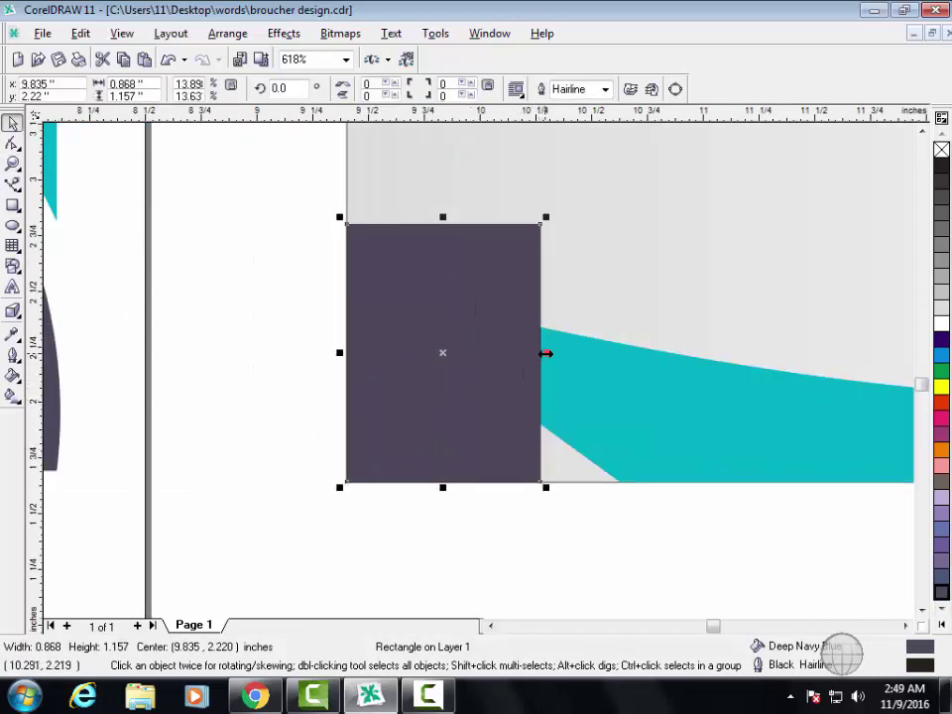
pyautogui.moveTo(546, 352); pyautogui.dragTo(613, 352)
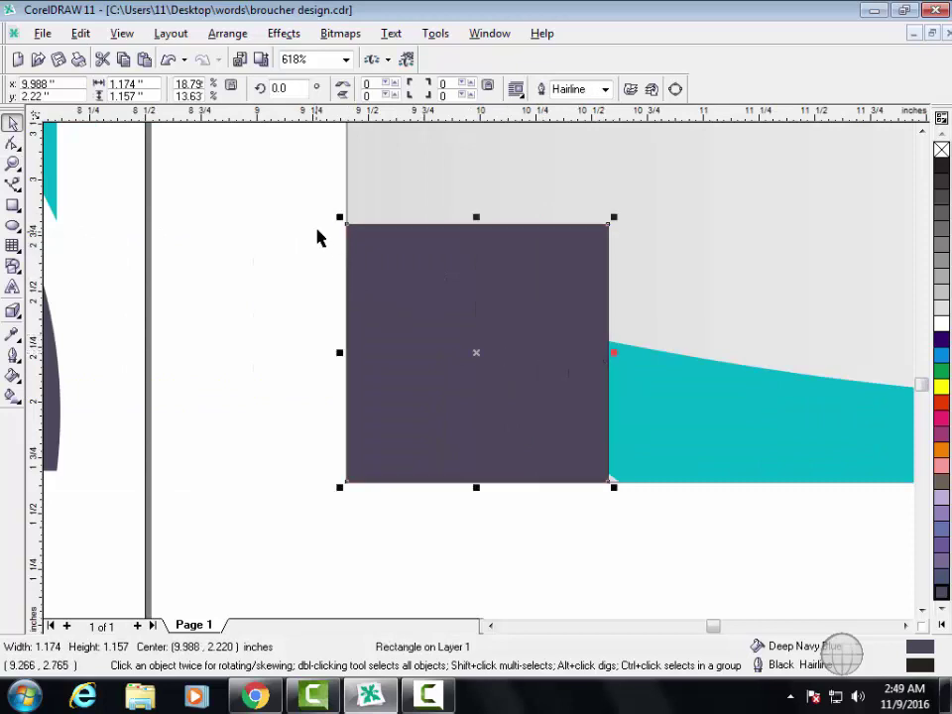
pyautogui.click(13, 143)
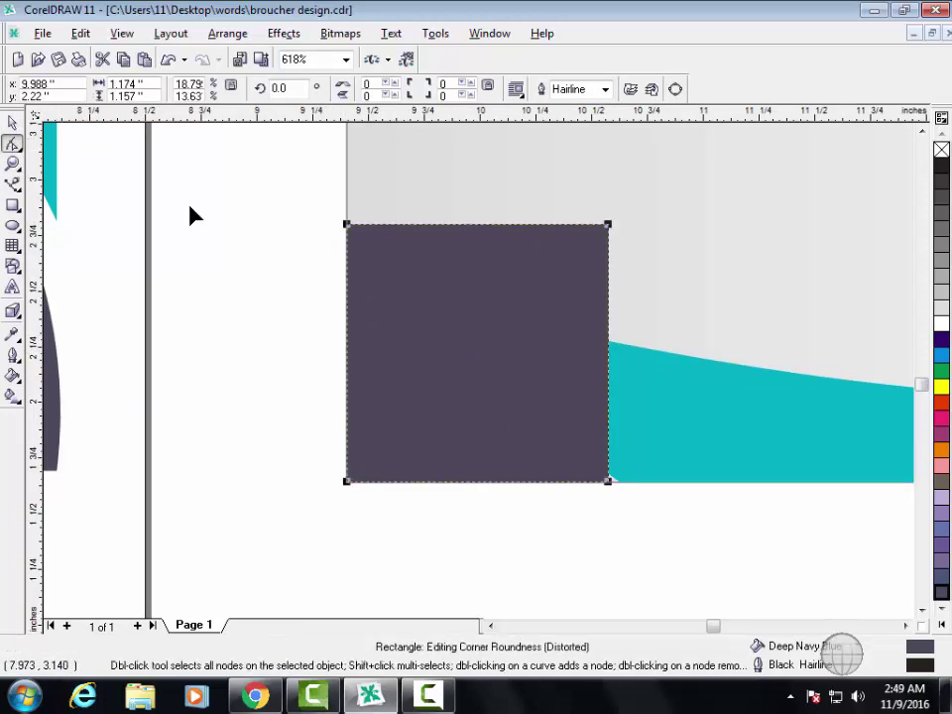
# - Convert the navy square to curves and drag its top corners down into a triangle on the page bottom
pyautogui.rightClick(373, 241)
pyautogui.click(405, 254)
pyautogui.click(346, 225)
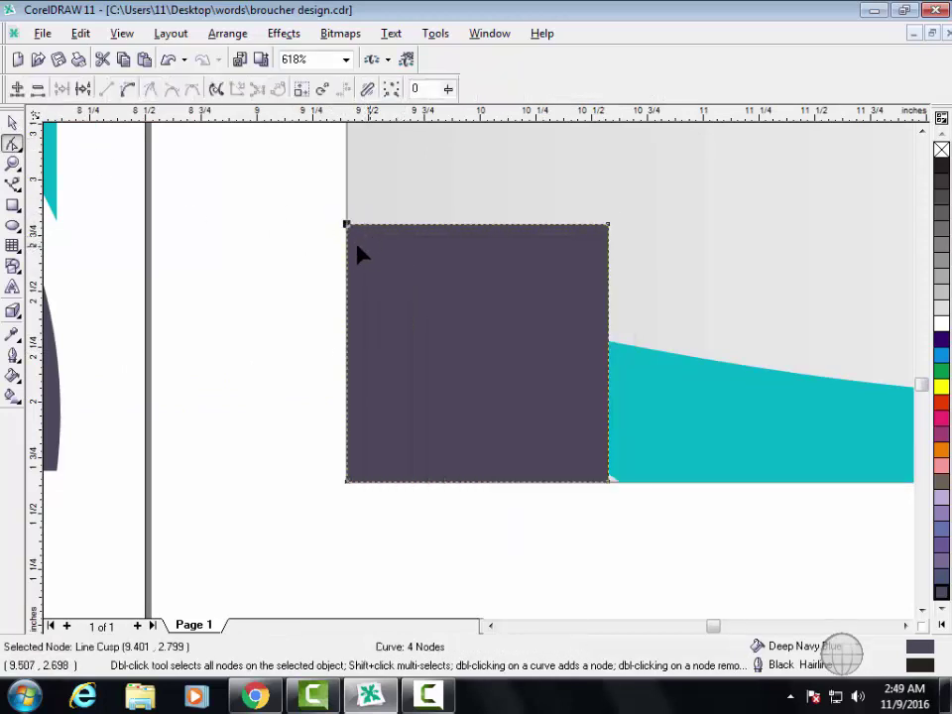
pyautogui.moveTo(346, 225)
pyautogui.mouseDown()
pyautogui.moveTo(347, 350)
pyautogui.moveTo(347, 297)
pyautogui.mouseUp()
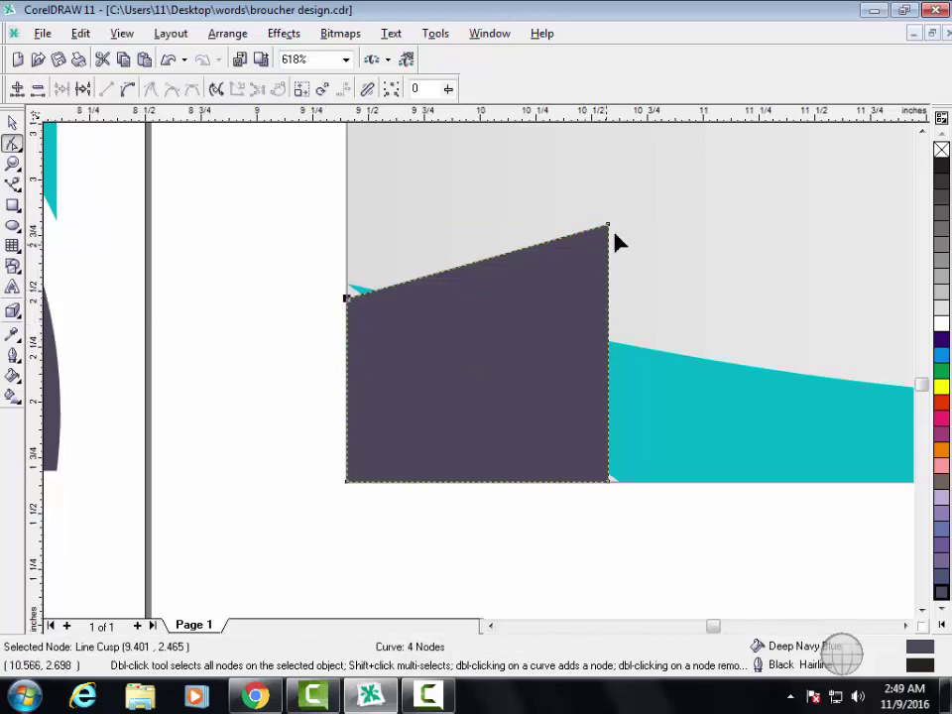
pyautogui.moveTo(588, 247); pyautogui.dragTo(606, 480)
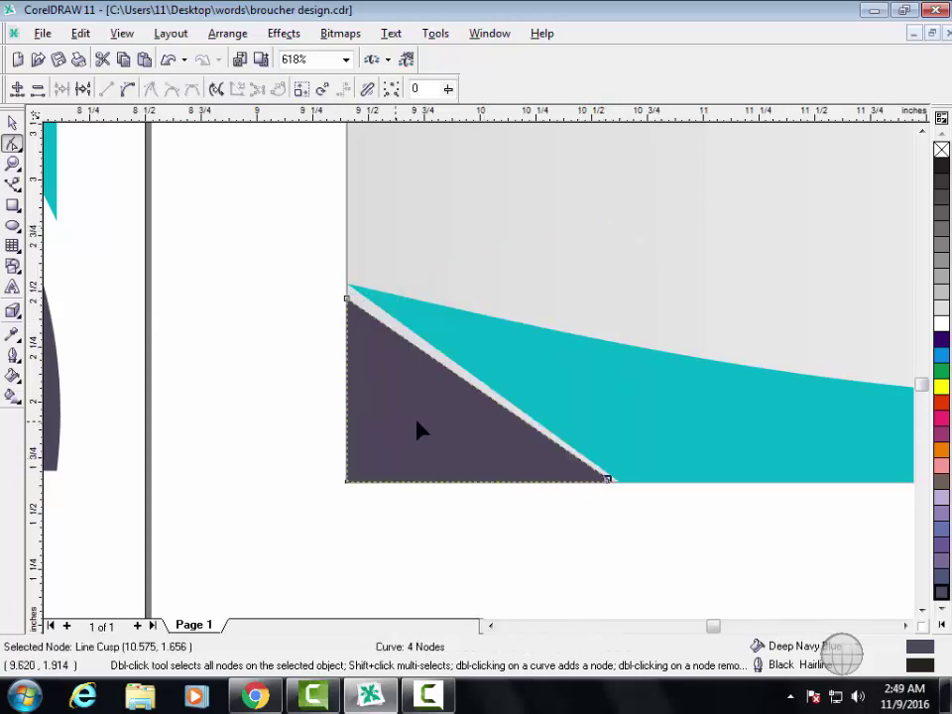
pyautogui.press('F3')
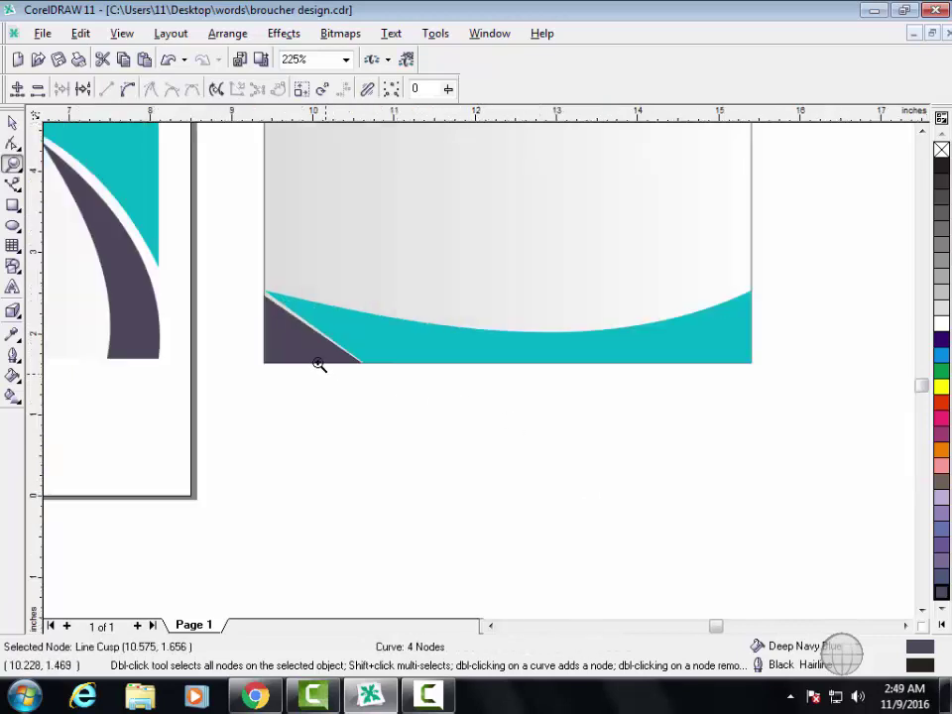
pyautogui.moveTo(347, 352); pyautogui.dragTo(586, 480)
pyautogui.press('F3')
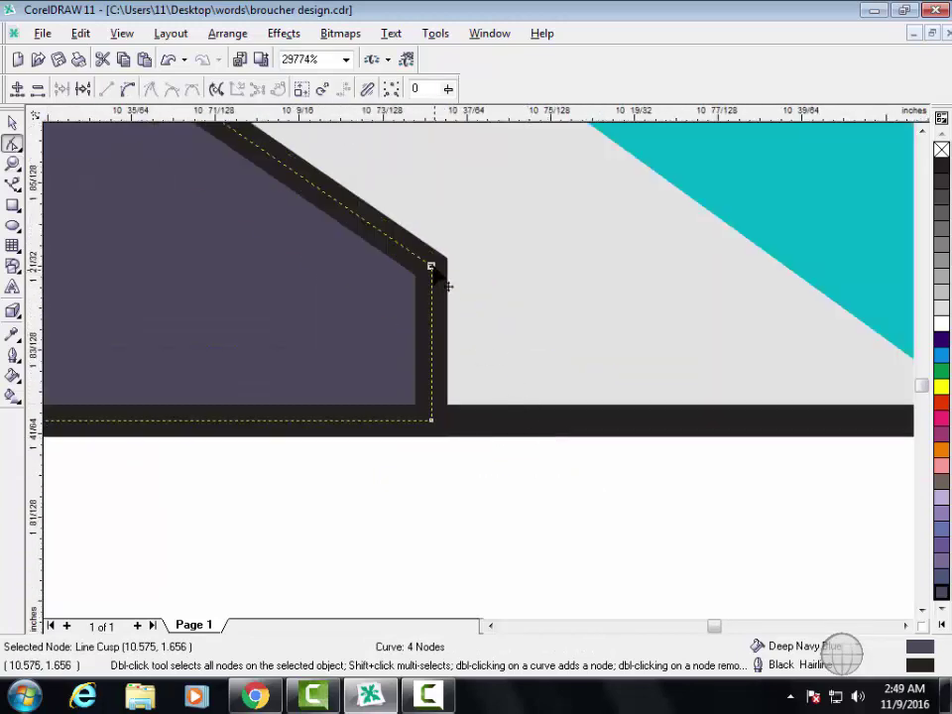
pyautogui.moveTo(432, 268); pyautogui.dragTo(434, 422)
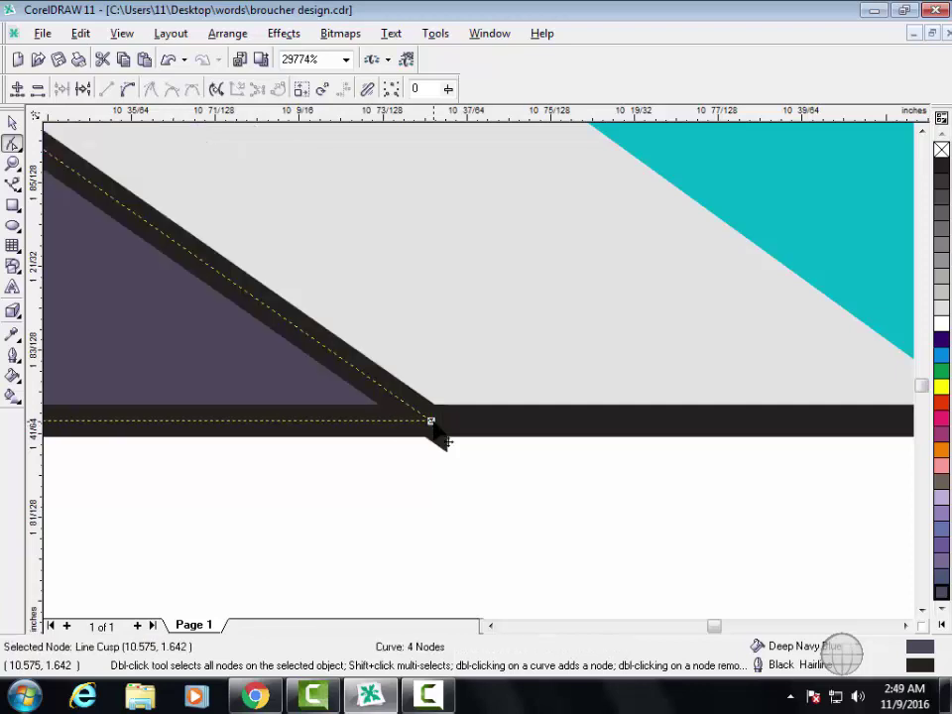
pyautogui.press('F3')
pyautogui.press('F3')
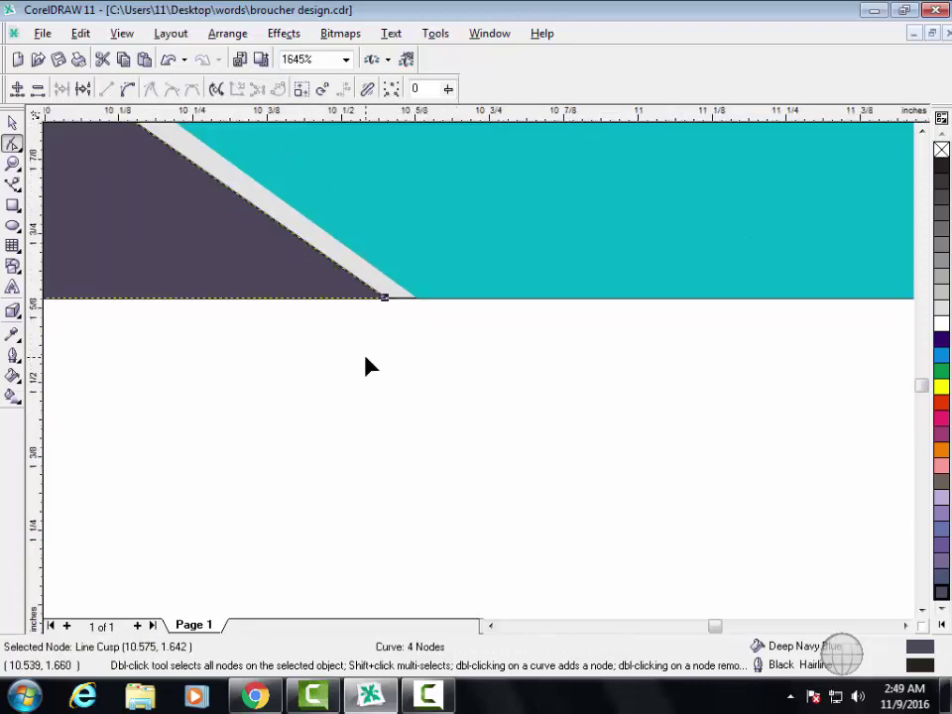
pyautogui.press('F3')
# - Snap the triangle's top point onto the left page edge and check its bottom corner points
pyautogui.moveTo(227, 279); pyautogui.dragTo(353, 355)
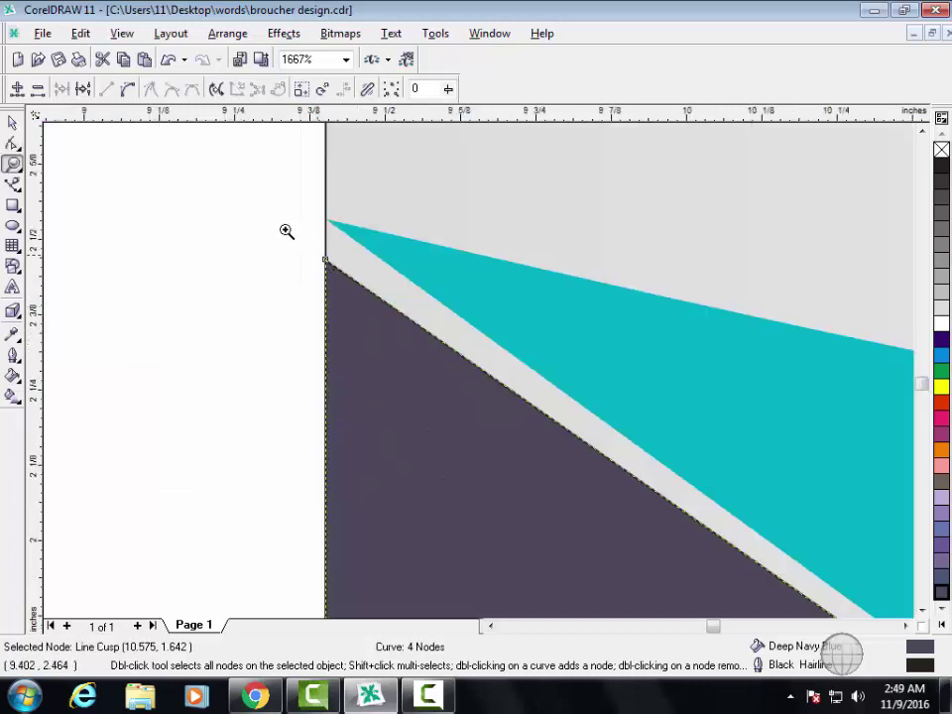
pyautogui.moveTo(289, 223); pyautogui.dragTo(466, 340)
pyautogui.click(248, 270)
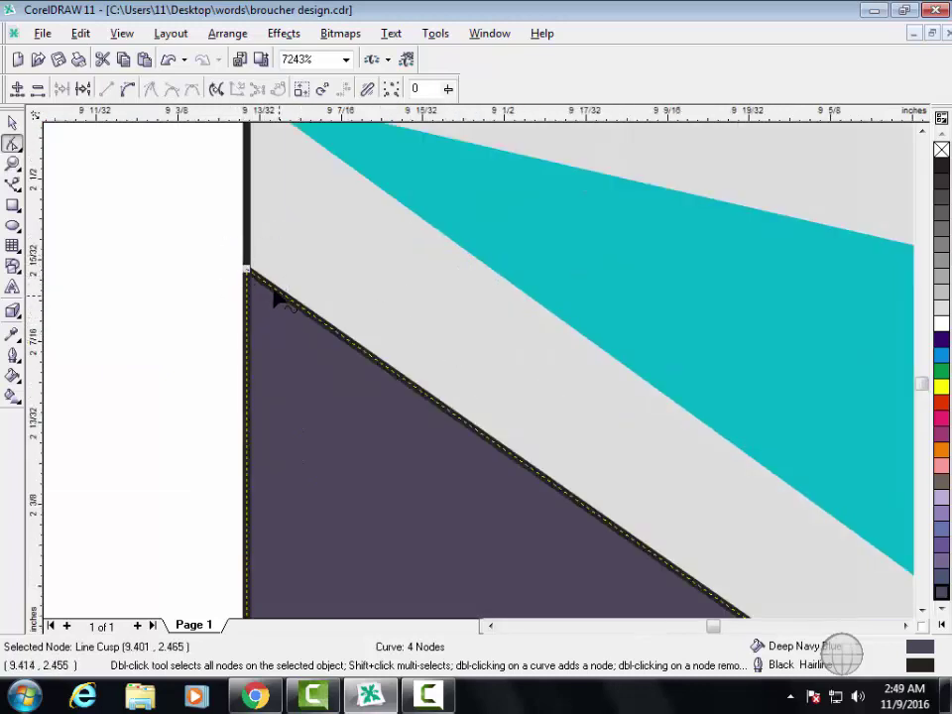
pyautogui.moveTo(234, 264)
pyautogui.mouseDown()
pyautogui.moveTo(256, 286)
pyautogui.moveTo(249, 241)
pyautogui.mouseUp()
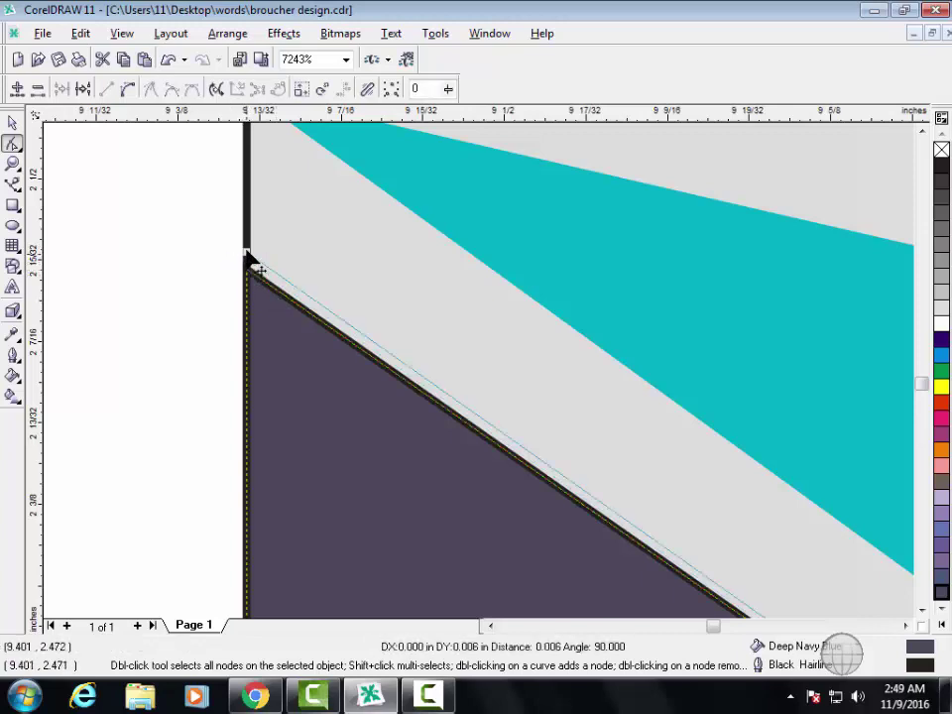
pyautogui.scroll(-3, 260, 252)
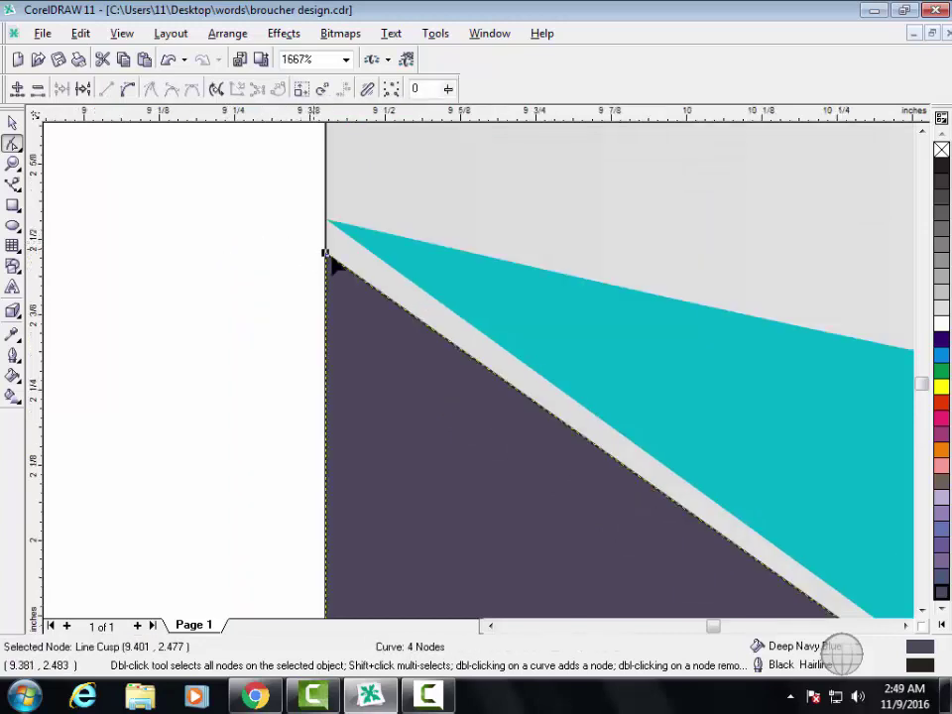
pyautogui.scroll(-4, 314, 309)
pyautogui.scroll(4, 244, 285)
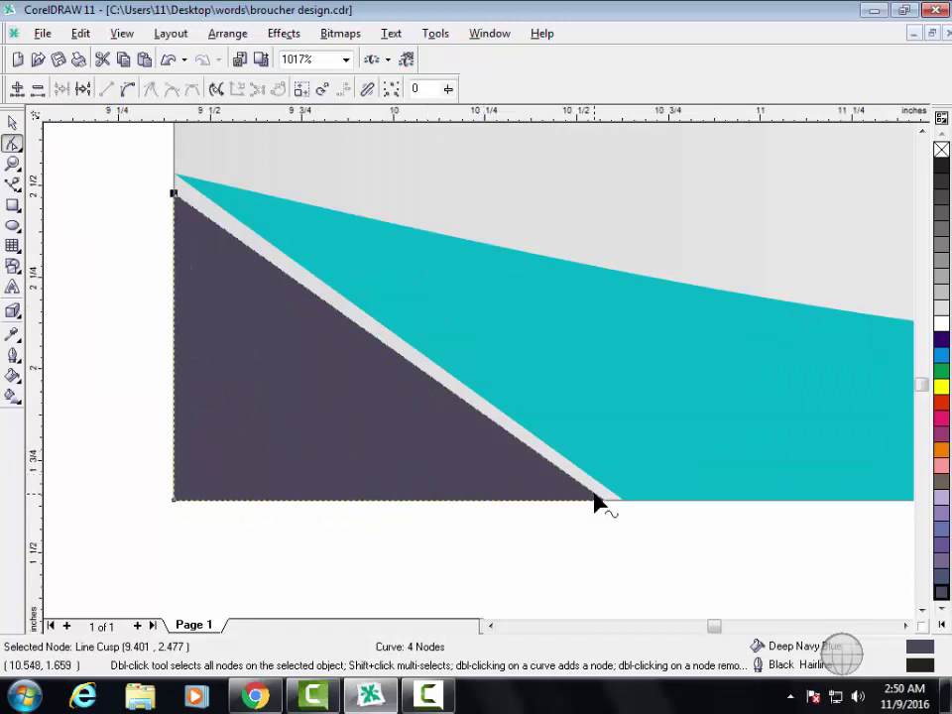
pyautogui.scroll(3, 612, 524)
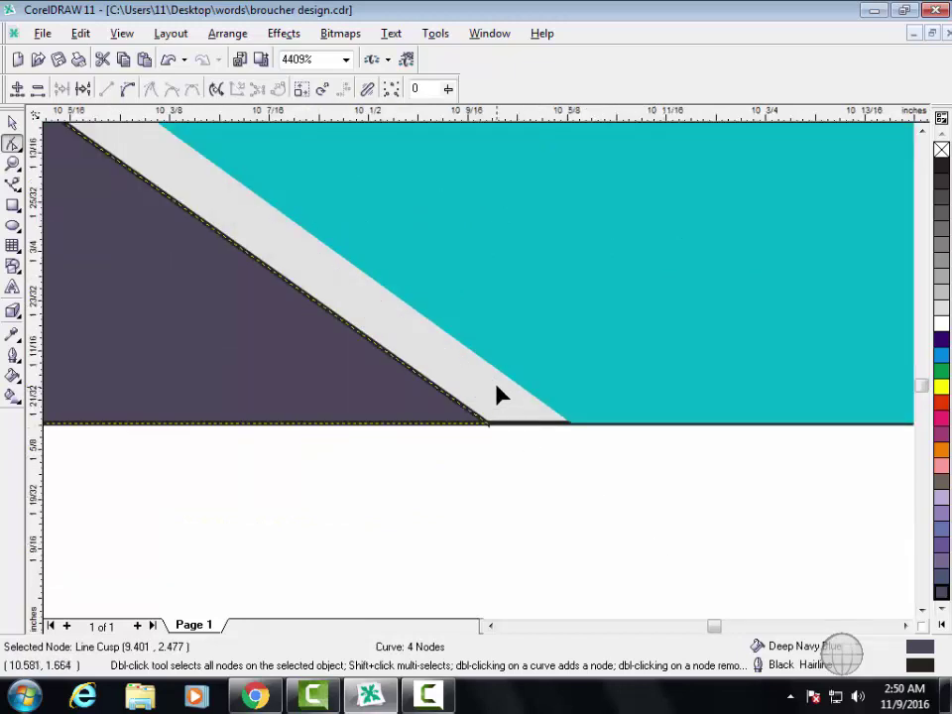
pyautogui.moveTo(499, 395)
pyautogui.mouseDown()
pyautogui.moveTo(486, 452)
pyautogui.moveTo(480, 423)
pyautogui.mouseUp()
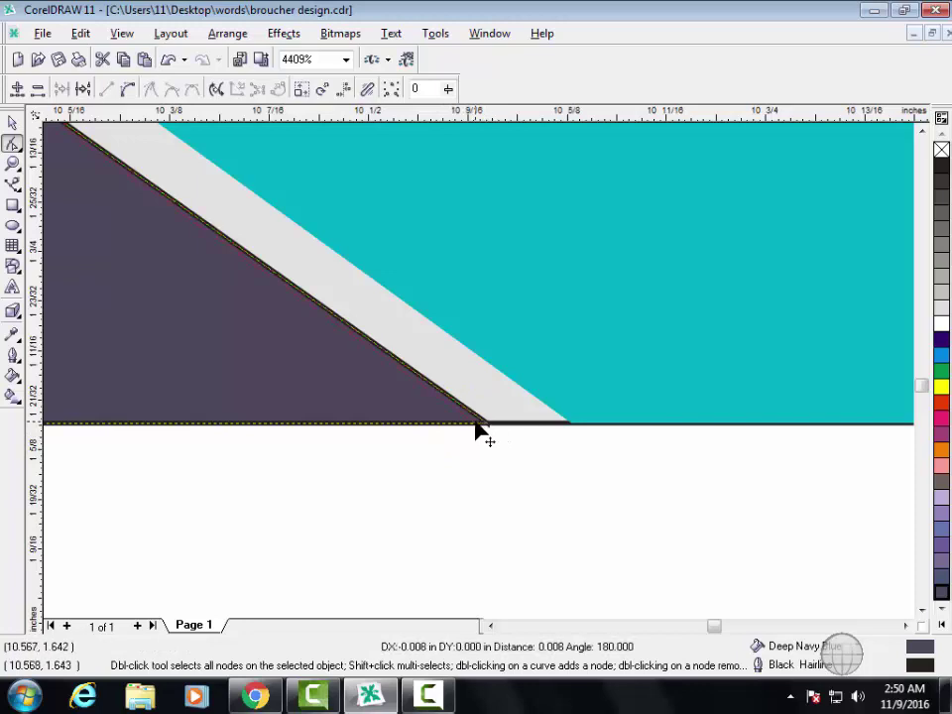
pyautogui.scroll(-3, 480, 433)
pyautogui.scroll(-3, 481, 433)
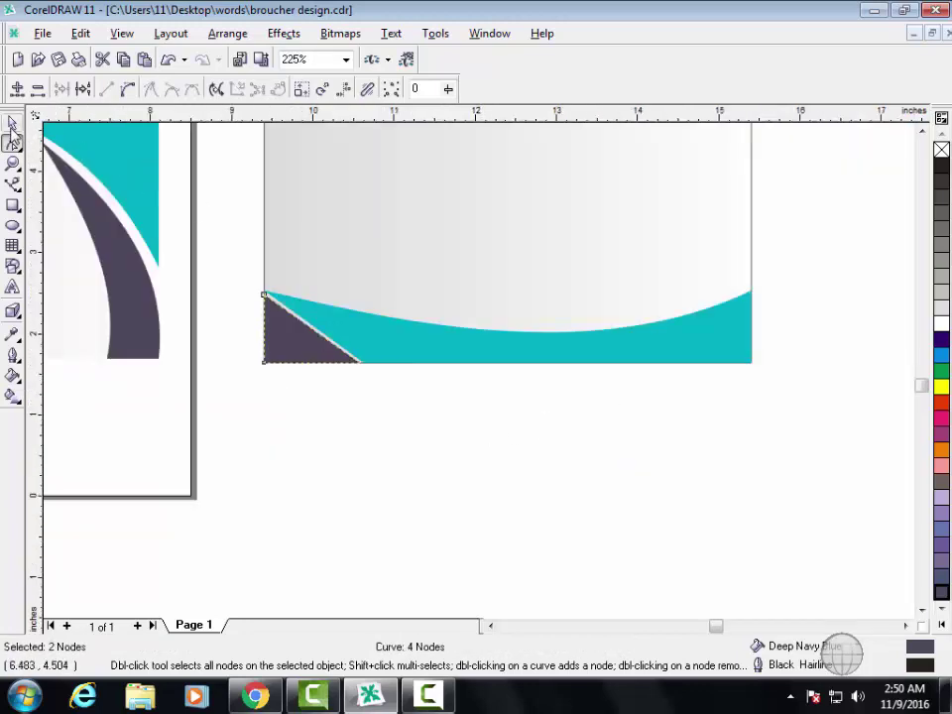
pyautogui.press('space')
pyautogui.scroll(-3, 390, 315)
pyautogui.click(387, 419)
# - Scale the background rectangle into a 2.05" by 0.379" Deep Navy Blue bar above the turquoise wave
pyautogui.click(432, 290)
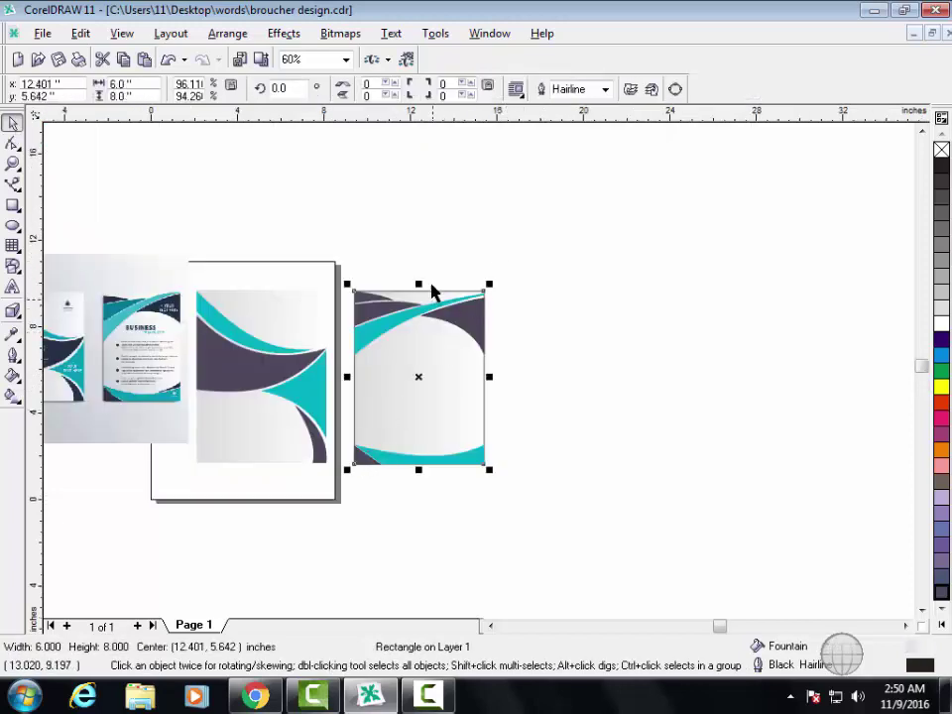
pyautogui.moveTo(420, 284); pyautogui.dragTo(429, 430)
pyautogui.press('z')
pyautogui.moveTo(294, 388); pyautogui.dragTo(536, 501)
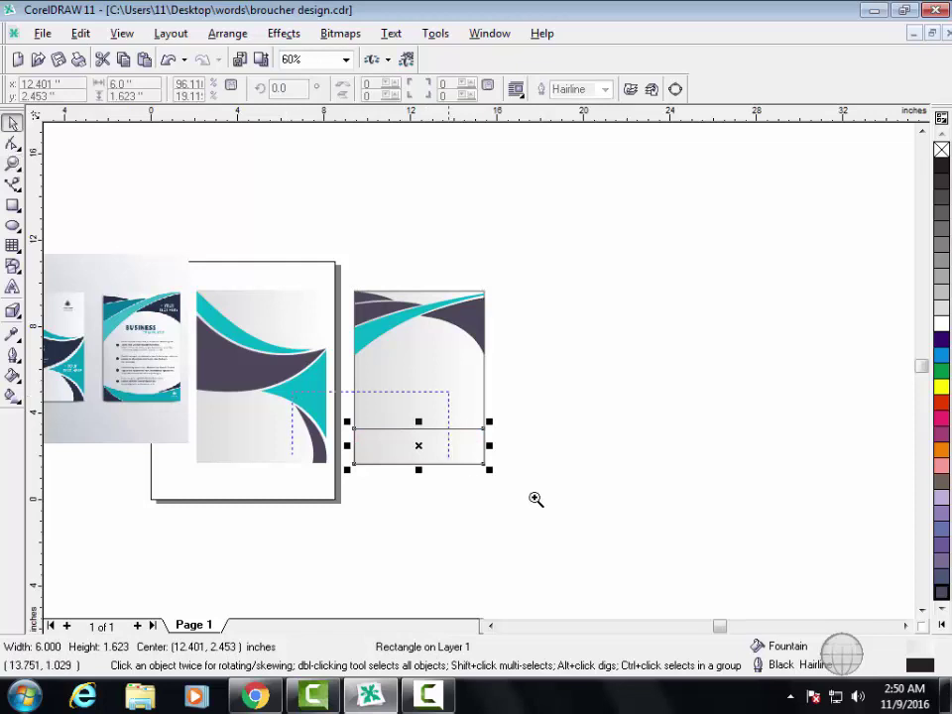
pyautogui.moveTo(245, 453); pyautogui.dragTo(515, 372)
pyautogui.press('z')
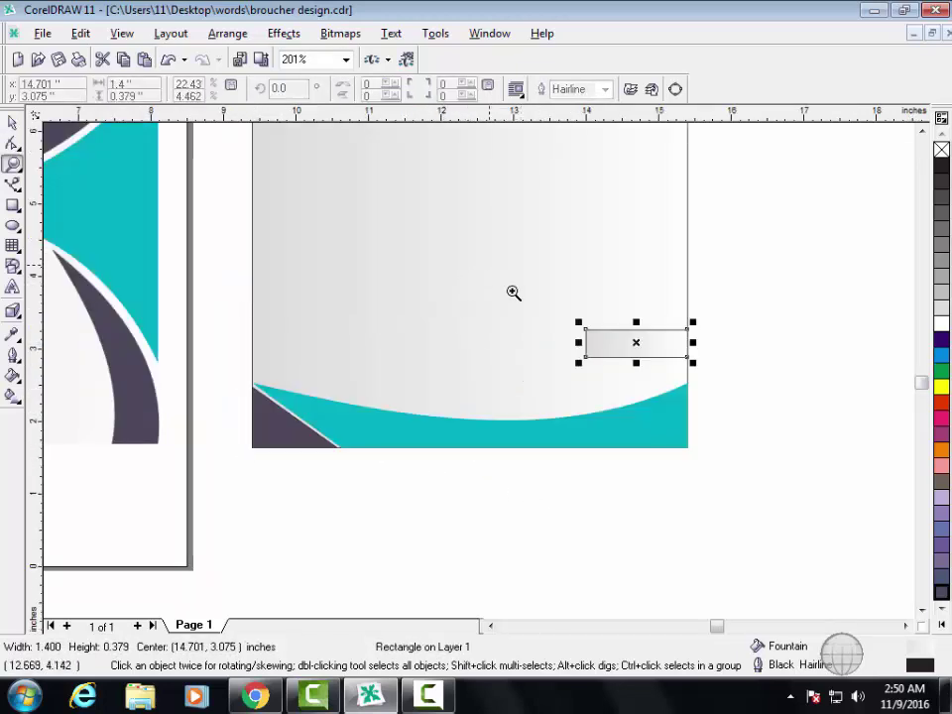
pyautogui.press('space')
pyautogui.moveTo(489, 266); pyautogui.dragTo(764, 463)
pyautogui.moveTo(941, 481)
pyautogui.mouseDown()
pyautogui.moveTo(511, 352)
pyautogui.moveTo(507, 381)
pyautogui.mouseUp()
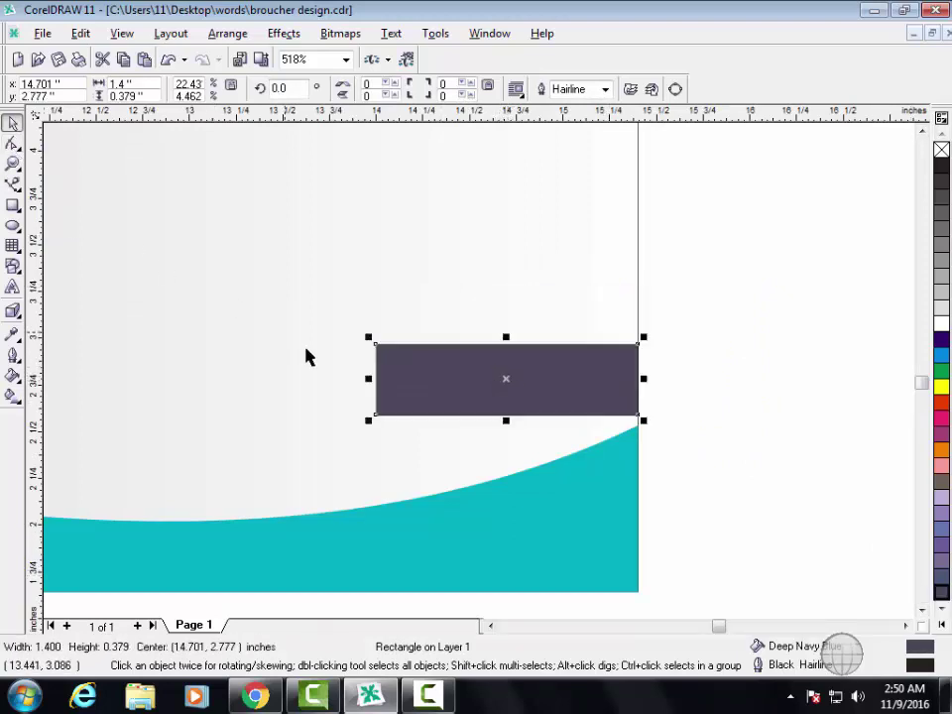
pyautogui.moveTo(368, 378); pyautogui.dragTo(247, 388)
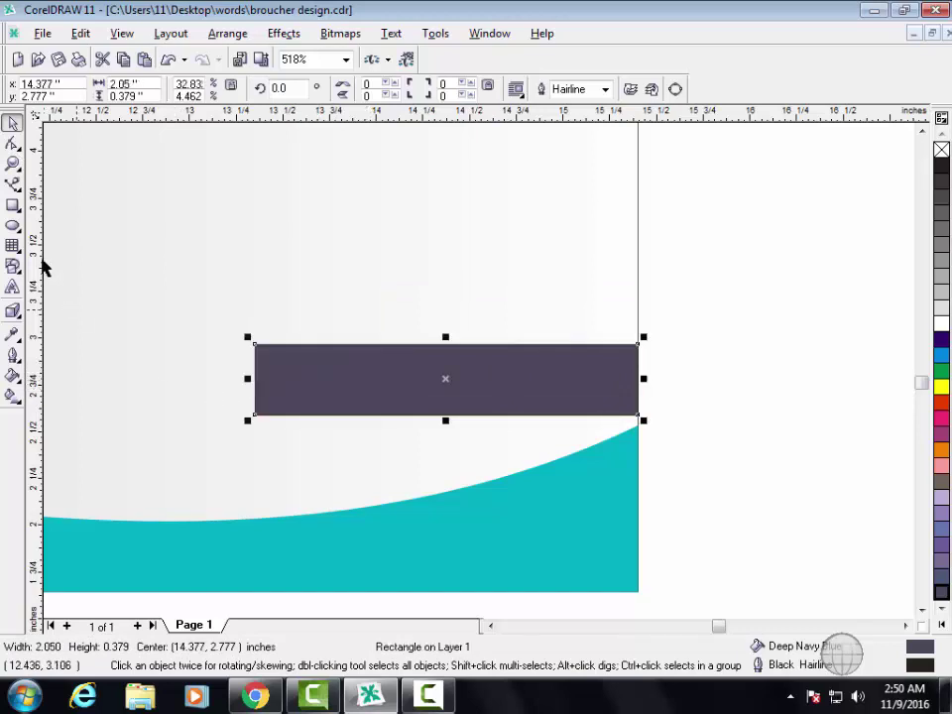
pyautogui.click(13, 143)
# - Convert the navy rectangle to curves and pull its nodes into a wedge tipping onto the teal curve
pyautogui.rightClick(277, 363)
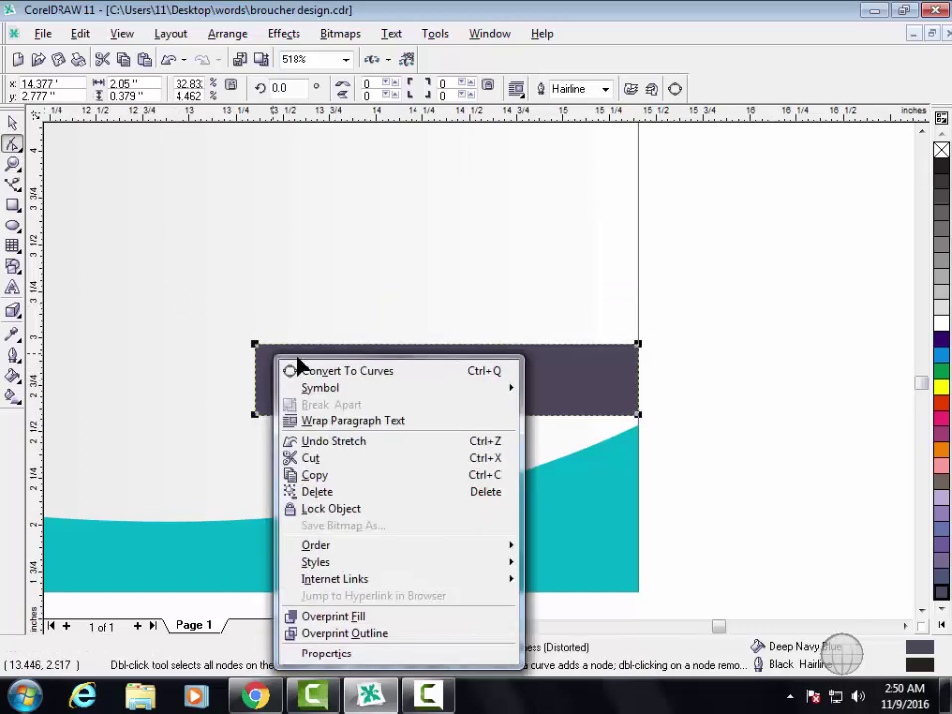
pyautogui.click(280, 370)
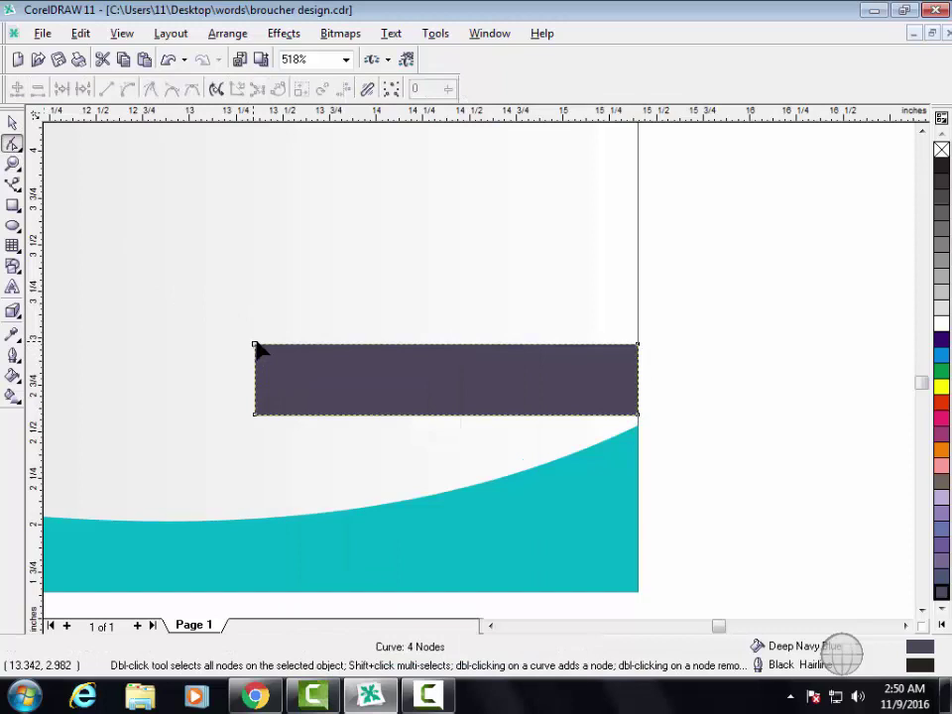
pyautogui.press('F2')
pyautogui.moveTo(238, 327); pyautogui.dragTo(333, 403)
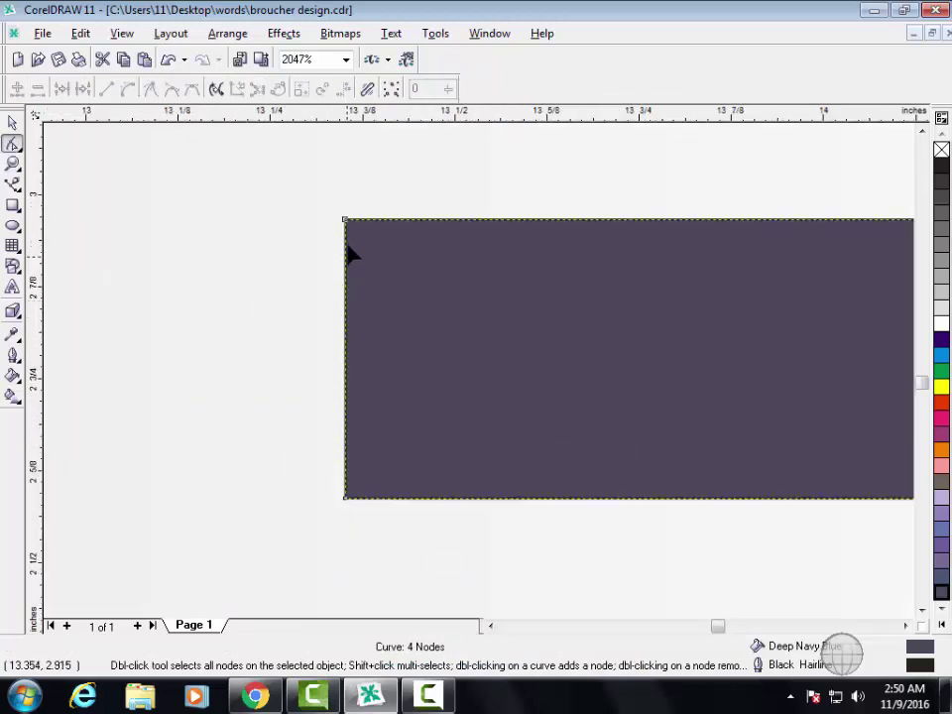
pyautogui.moveTo(345, 223)
pyautogui.mouseDown()
pyautogui.moveTo(347, 490)
pyautogui.moveTo(385, 543)
pyautogui.mouseUp()
pyautogui.press('F3')
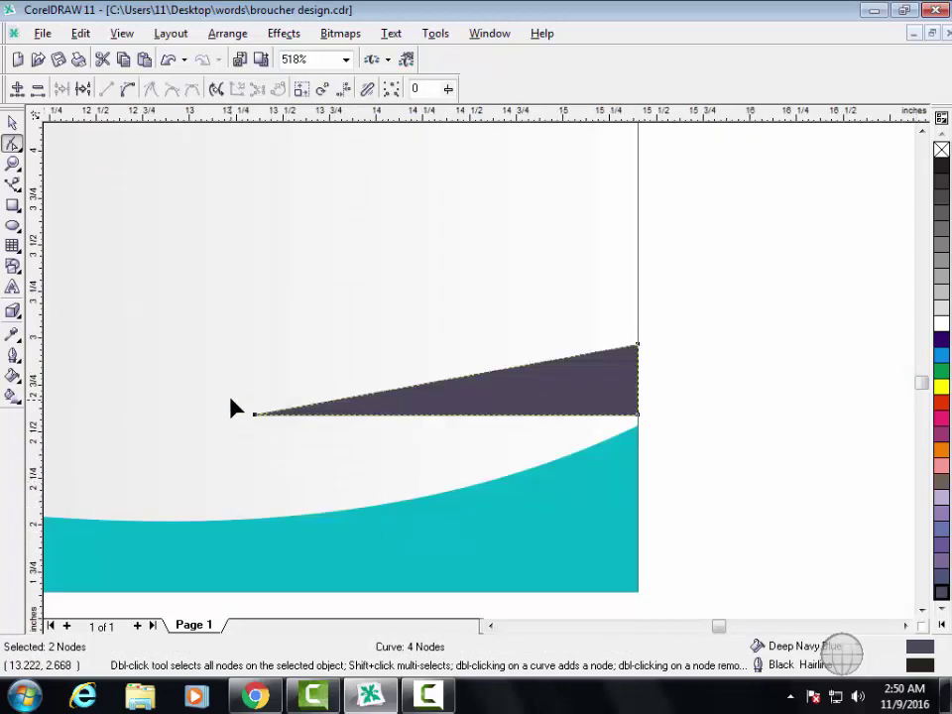
pyautogui.moveTo(254, 415); pyautogui.dragTo(177, 517)
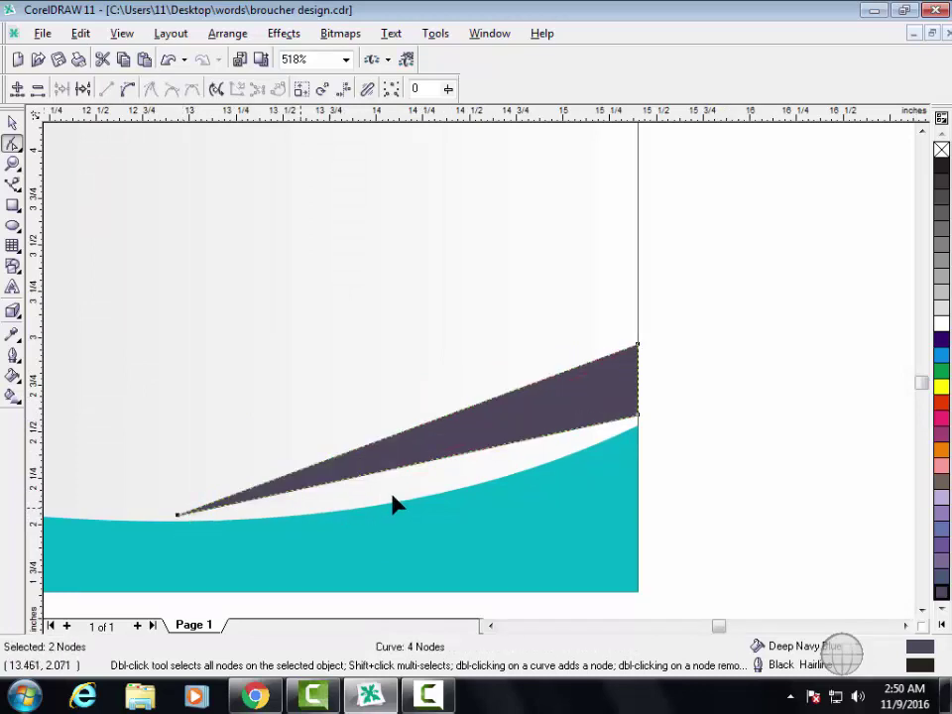
# - Make the wedge's lower edge a curve and bend it to follow the teal curve
pyautogui.rightClick(448, 468)
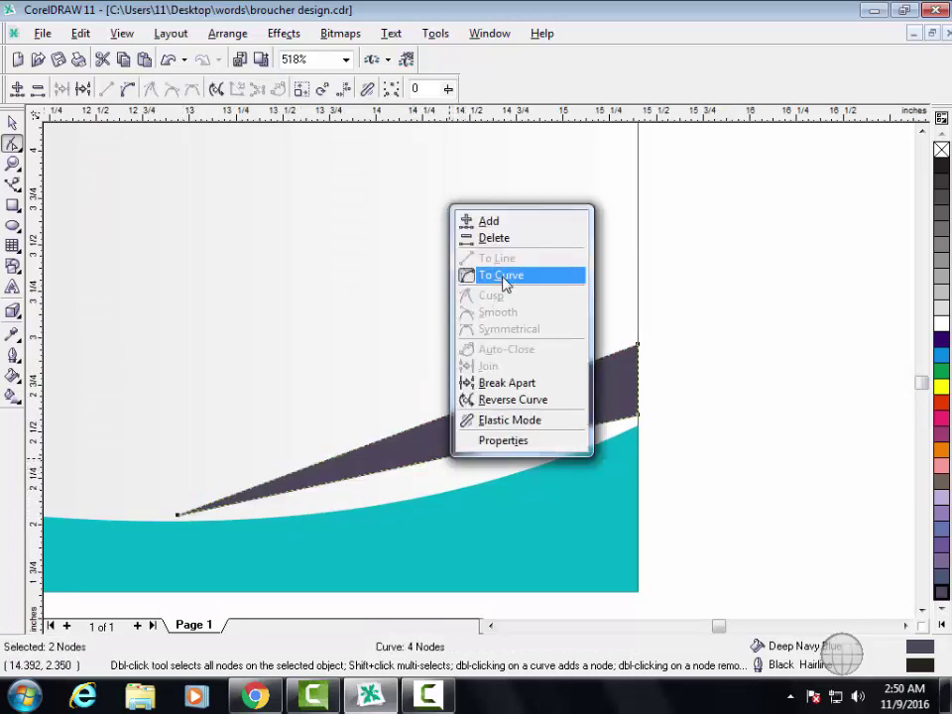
pyautogui.click(481, 276)
pyautogui.click(433, 453)
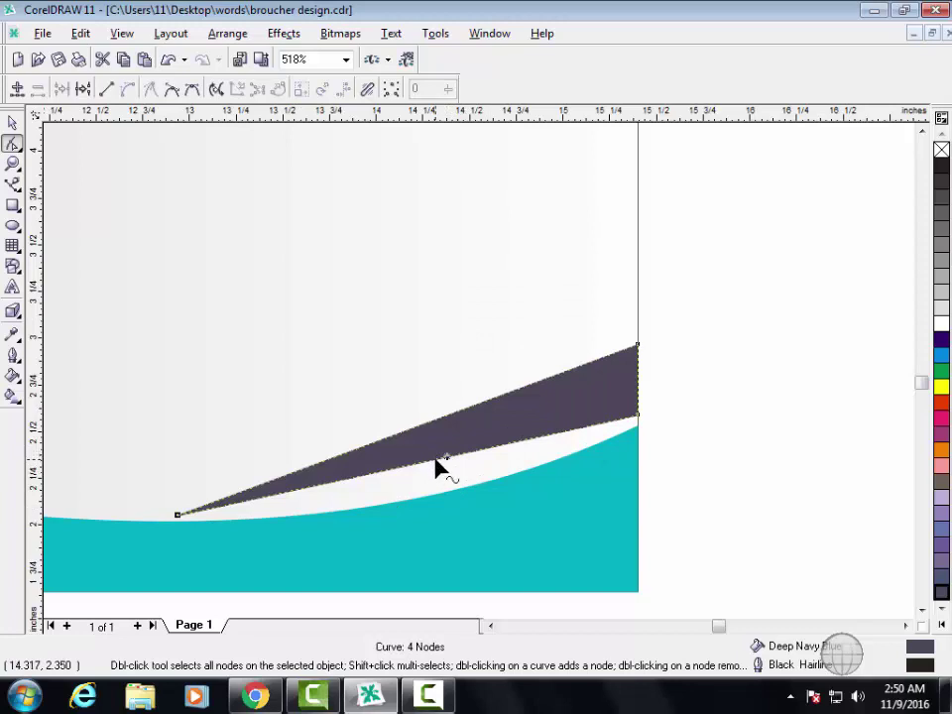
pyautogui.rightClick(436, 467)
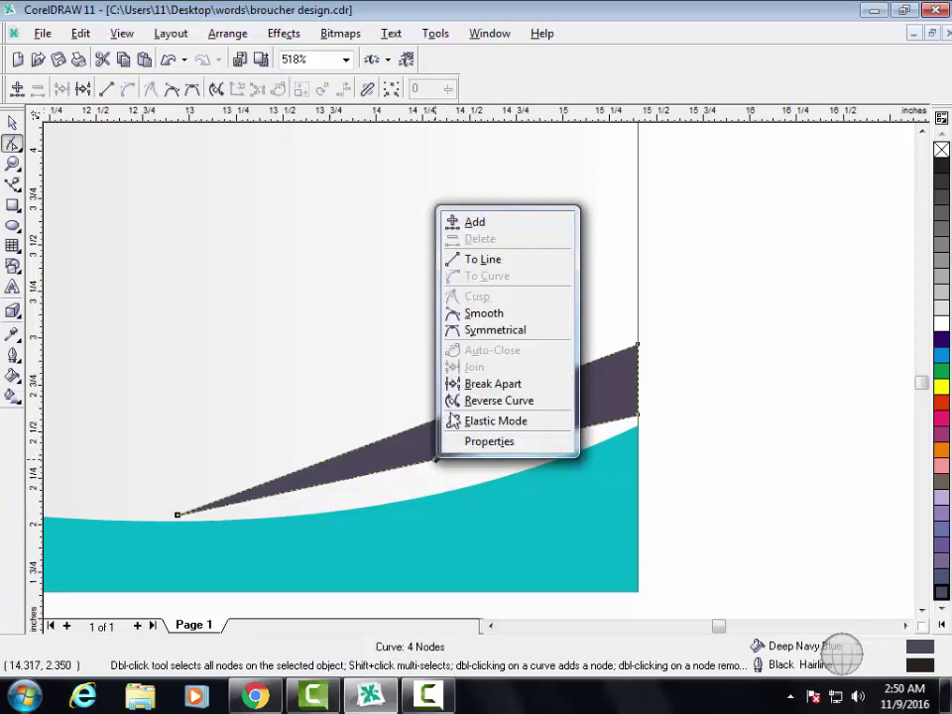
pyautogui.click(487, 261)
pyautogui.rightClick(424, 467)
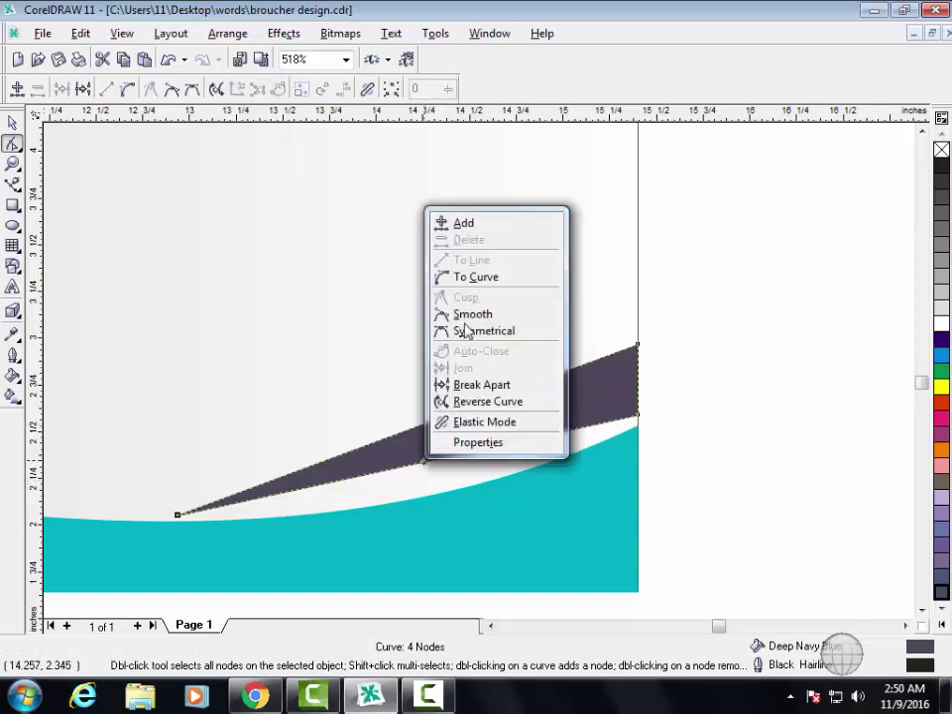
pyautogui.click(468, 276)
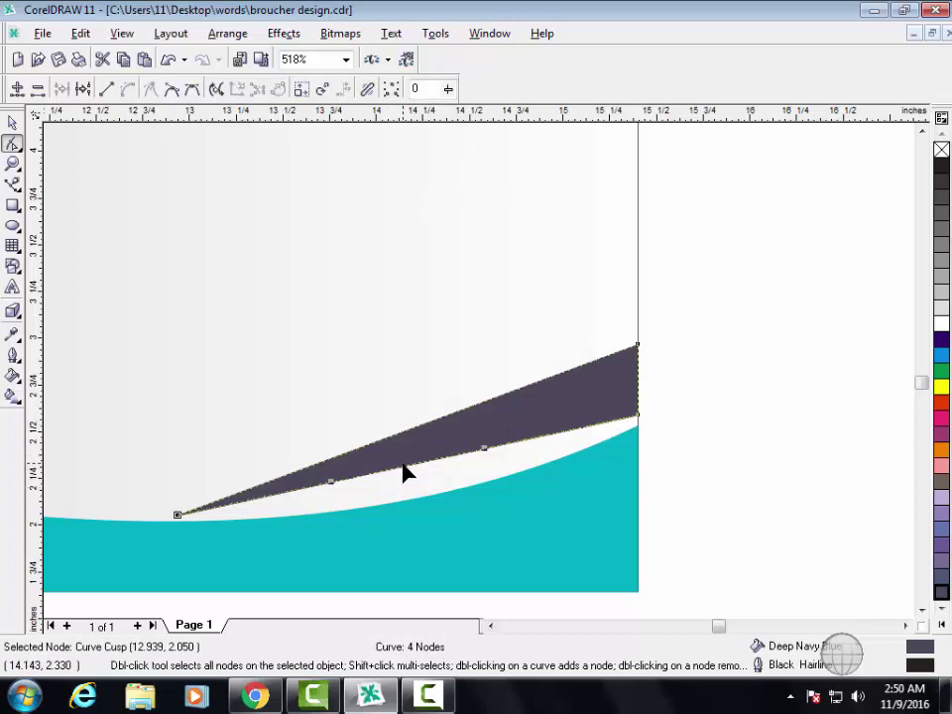
pyautogui.moveTo(415, 472)
pyautogui.mouseDown()
pyautogui.moveTo(410, 496)
pyautogui.moveTo(432, 493)
pyautogui.moveTo(430, 484)
pyautogui.mouseUp()
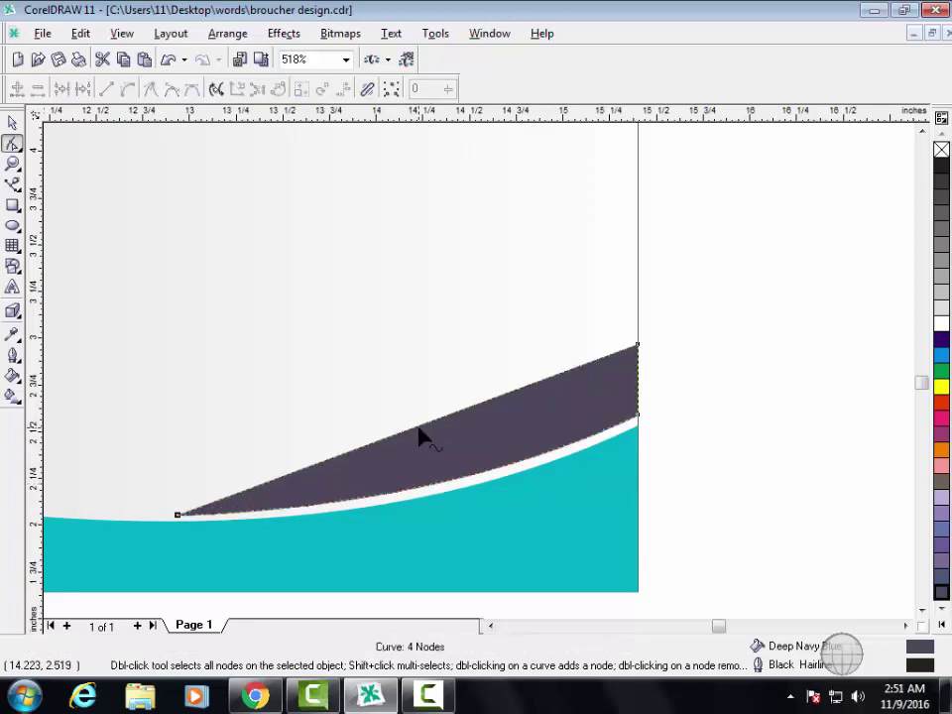
# - Curve the wedge's top edge into a sweeping arc and deselect to view the swoosh
pyautogui.rightClick(419, 437)
pyautogui.click(459, 244)
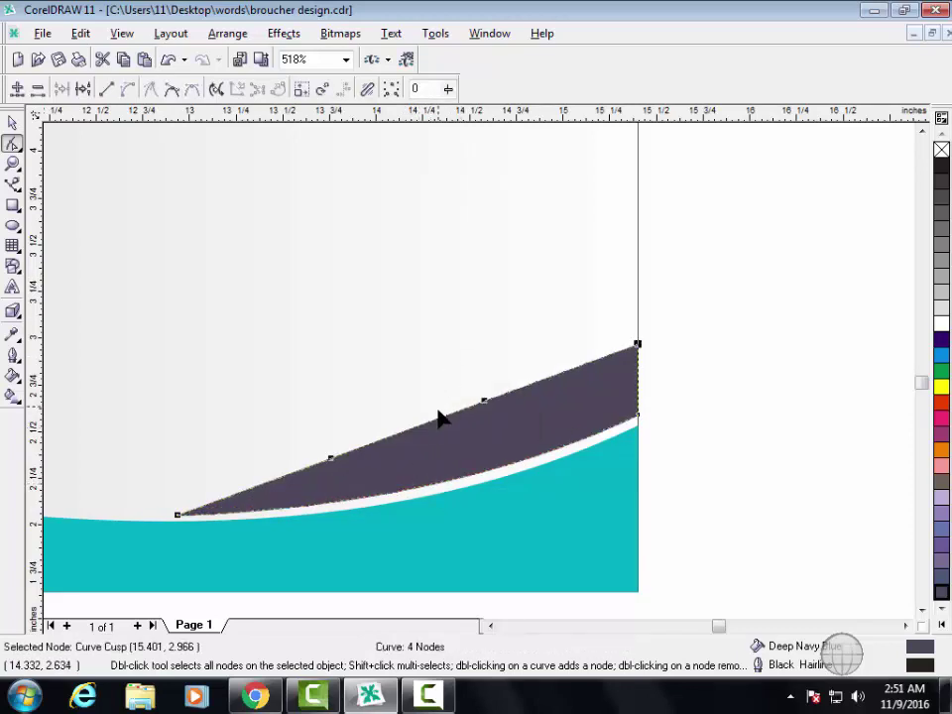
pyautogui.moveTo(436, 424)
pyautogui.mouseDown()
pyautogui.moveTo(468, 440)
pyautogui.moveTo(467, 427)
pyautogui.moveTo(418, 426)
pyautogui.mouseUp()
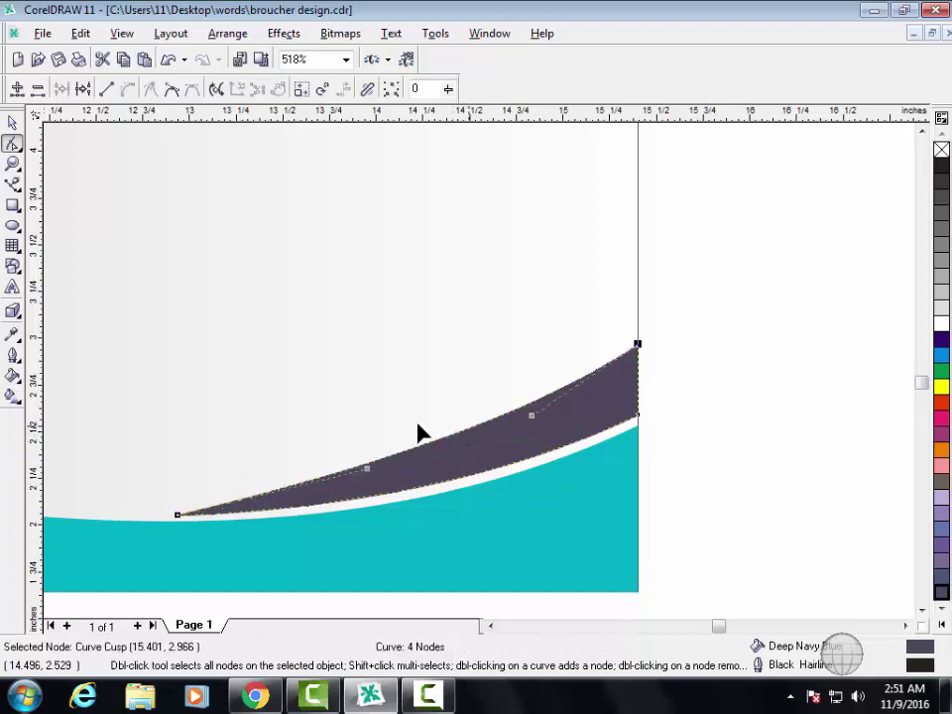
pyautogui.click(13, 122)
pyautogui.click(695, 427)
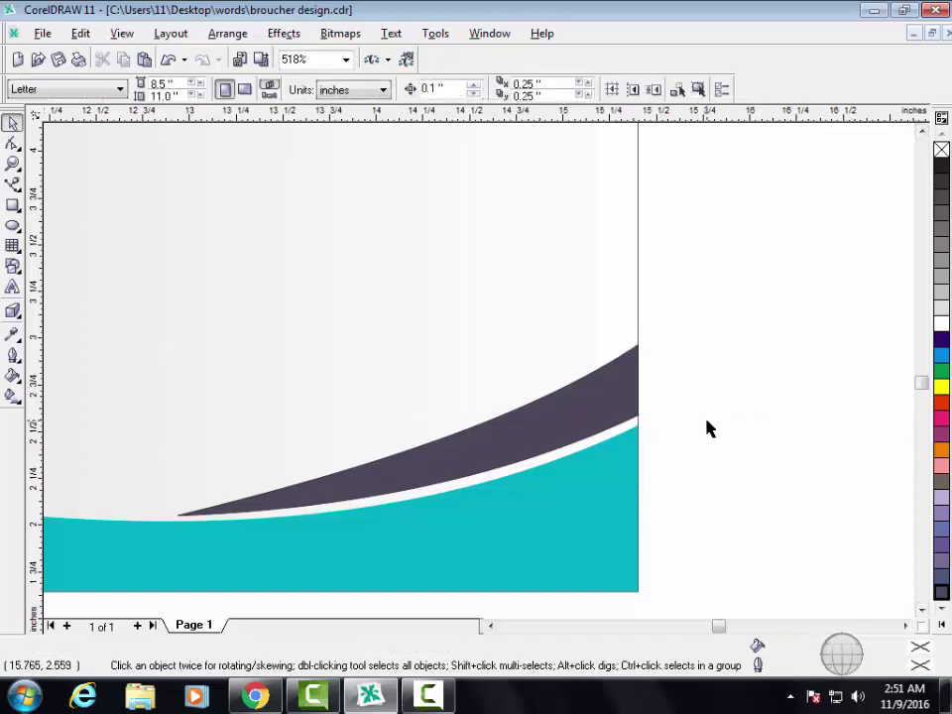
# - Zoom to frame the page and both cover designs, with the Text tool selected
pyautogui.scroll(-1, 707, 429)
pyautogui.scroll(-2, 707, 429)
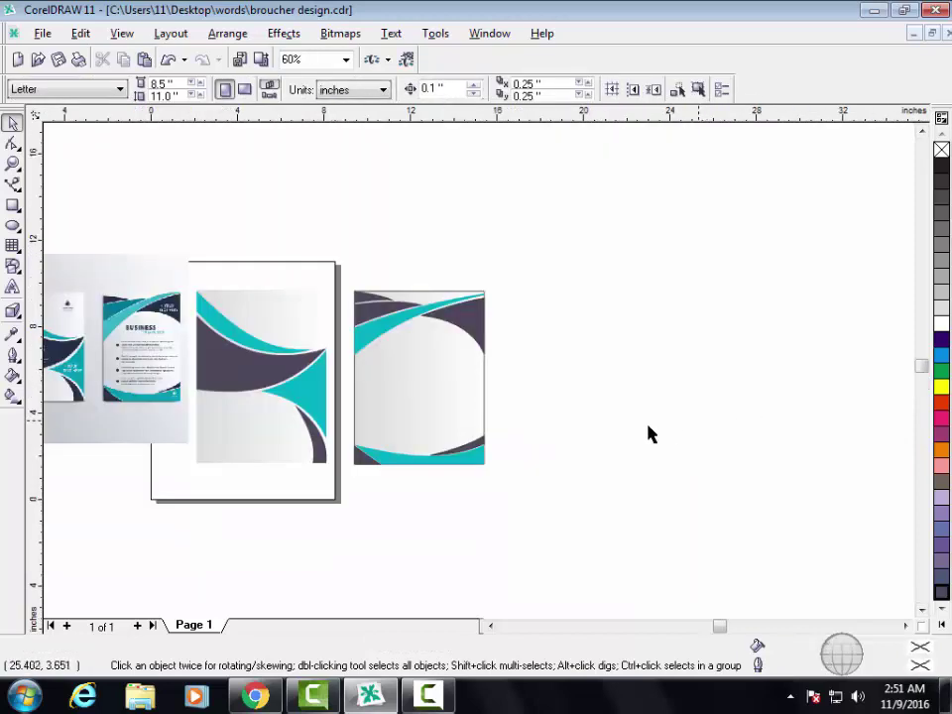
pyautogui.moveTo(93, 294); pyautogui.dragTo(526, 478)
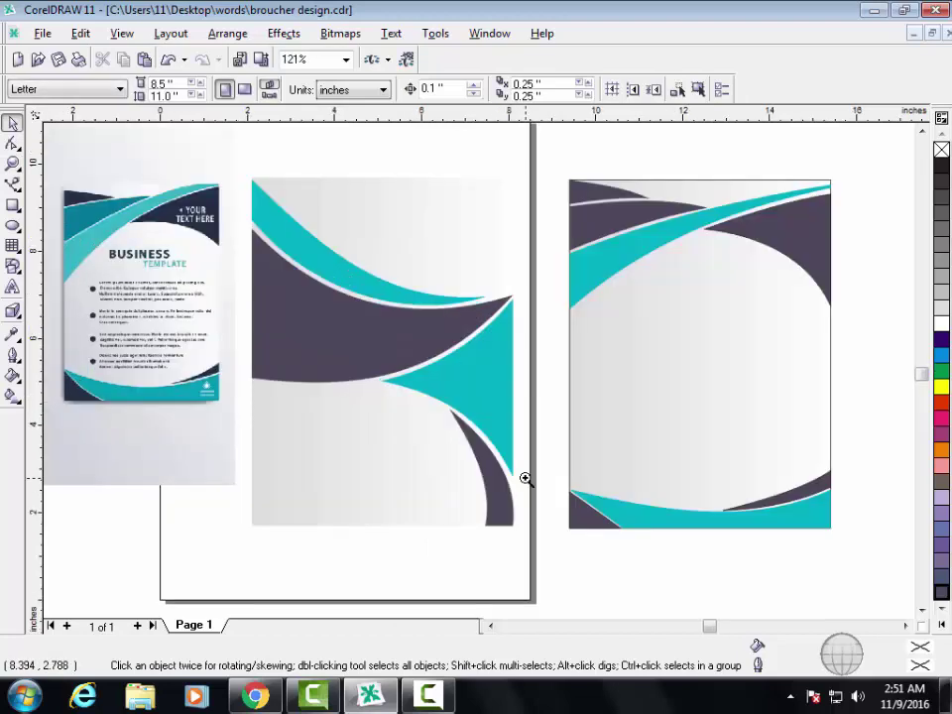
pyautogui.click(13, 287)
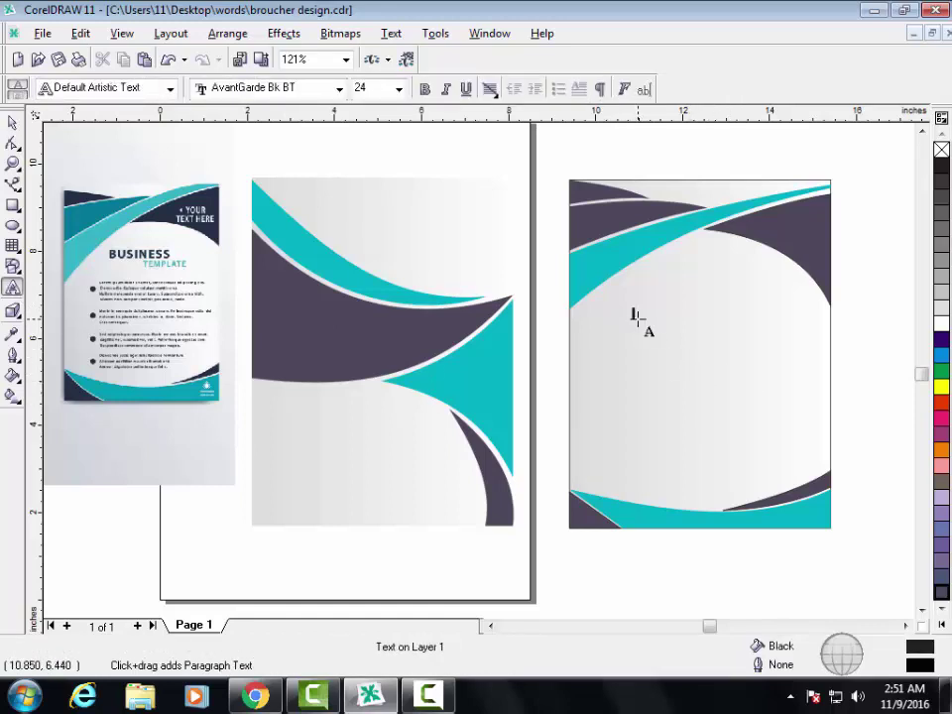
# - Place the two-line black title 'BUSINESS / TEMPLATE' on the right cover and zoom in on it
pyautogui.click(638, 318)
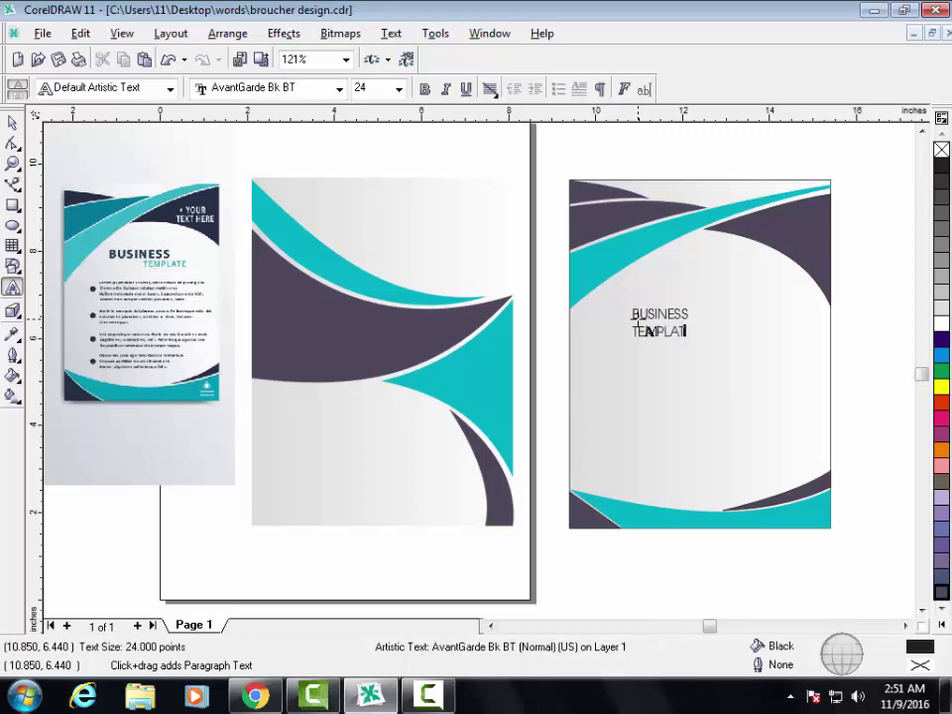
pyautogui.click(12, 122)
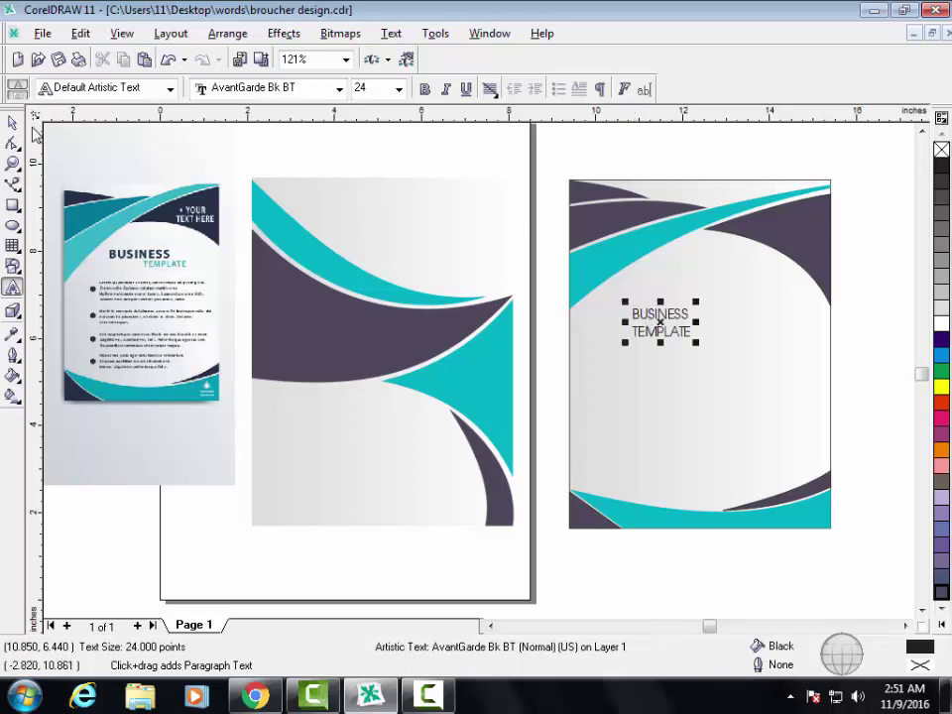
pyautogui.press('F2')
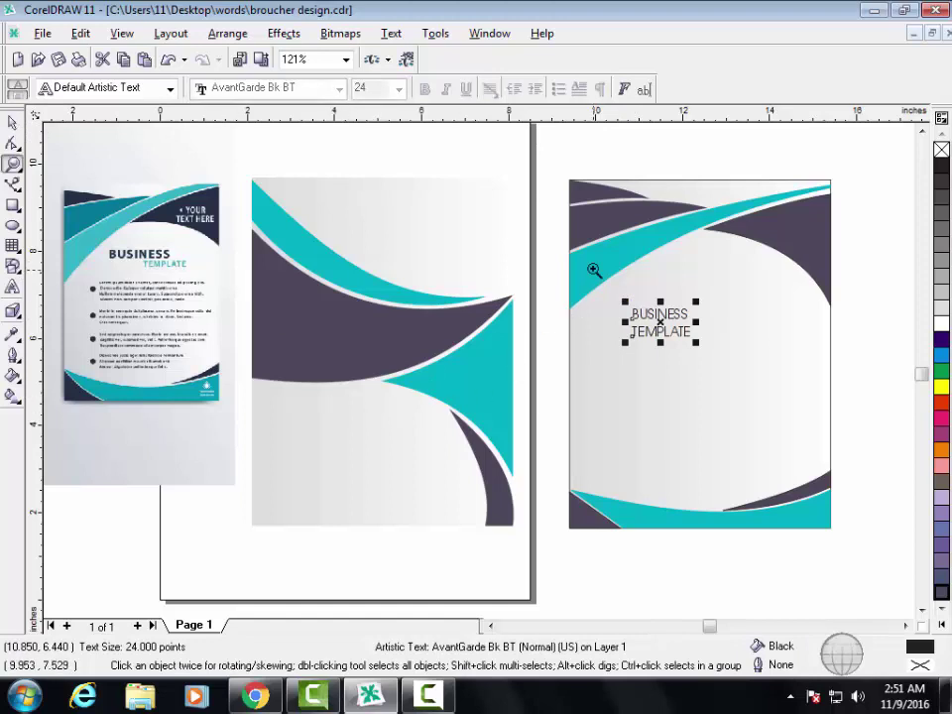
pyautogui.moveTo(593, 267); pyautogui.dragTo(850, 404)
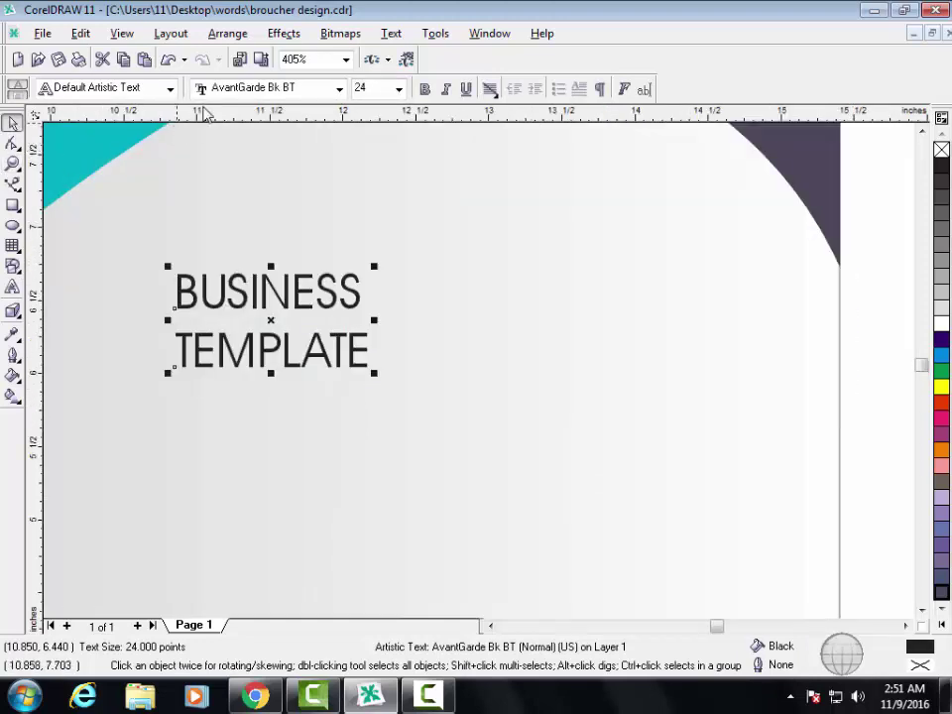
# - Set the title in Baskerville Old Face, break it into separate words, and make BUSINESS 36 pt
pyautogui.click(264, 86)
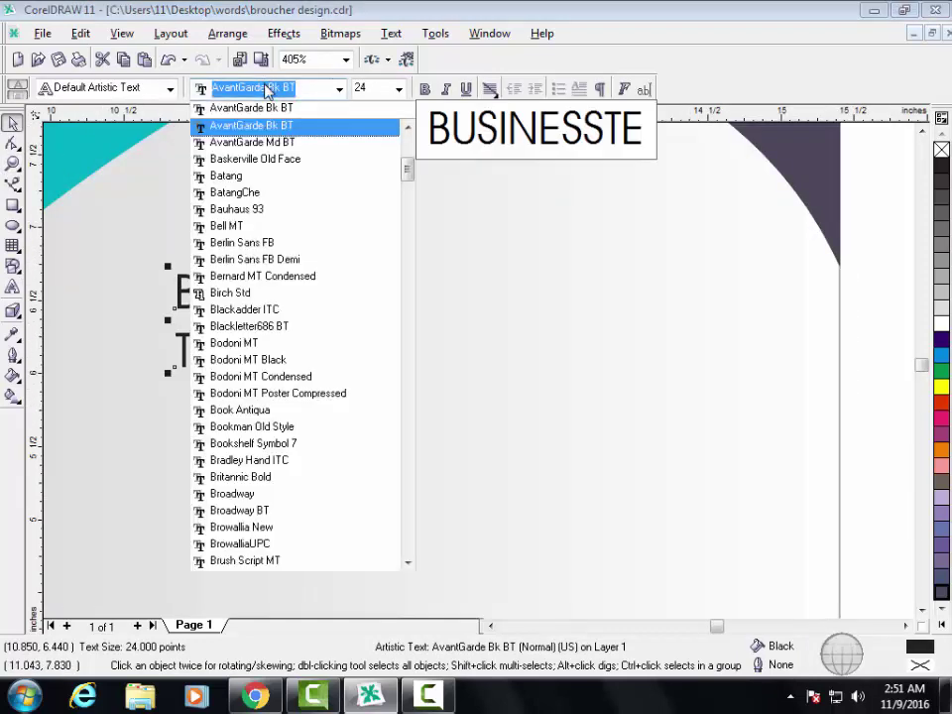
pyautogui.click(272, 164)
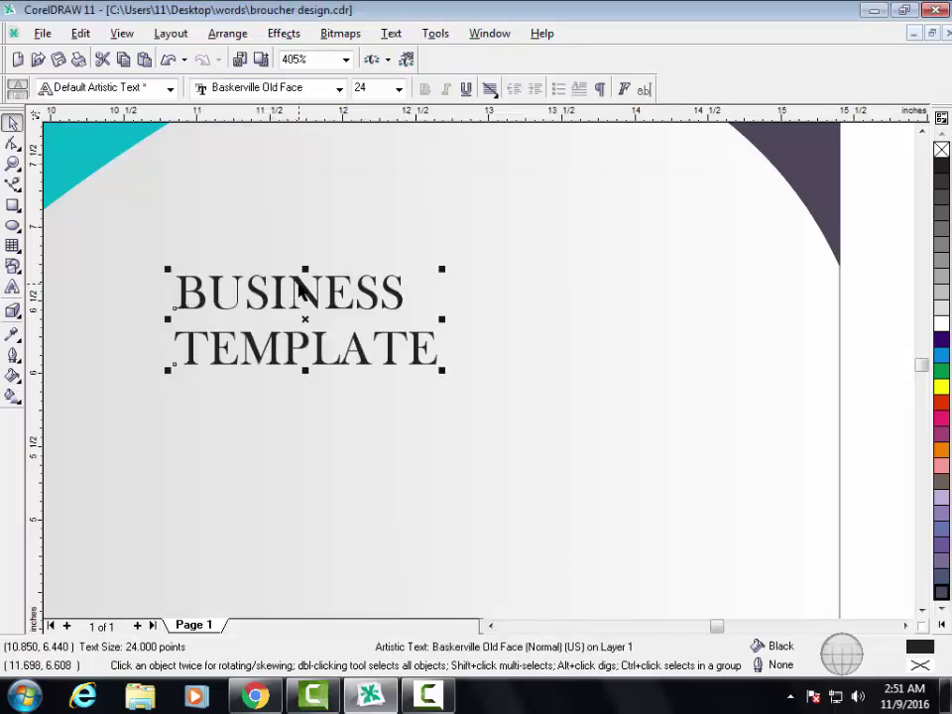
pyautogui.hotkey('ctrl', 'k')
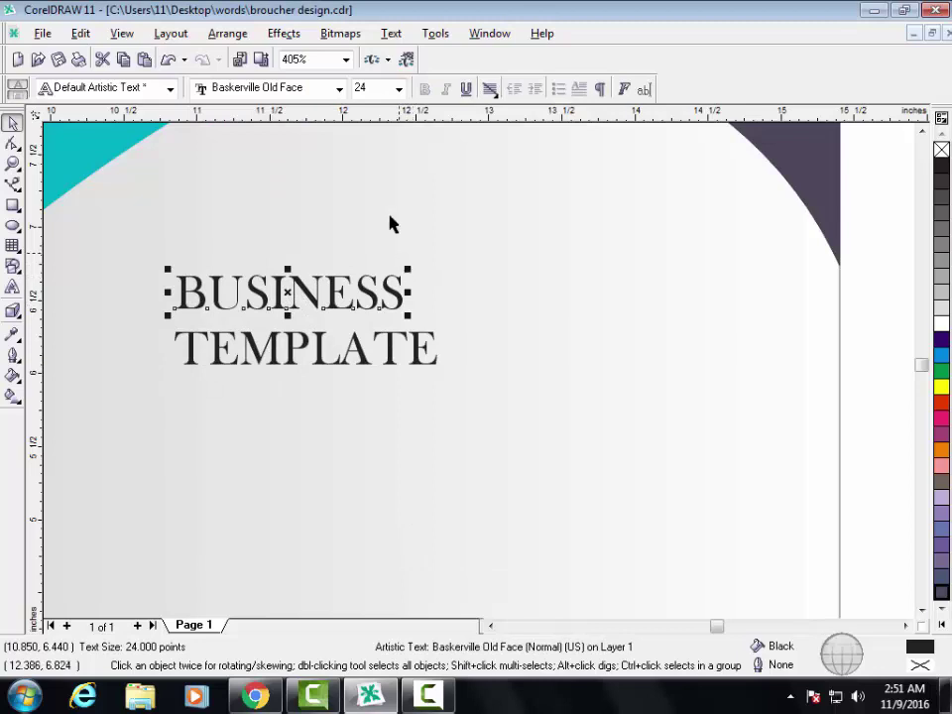
pyautogui.click(399, 88)
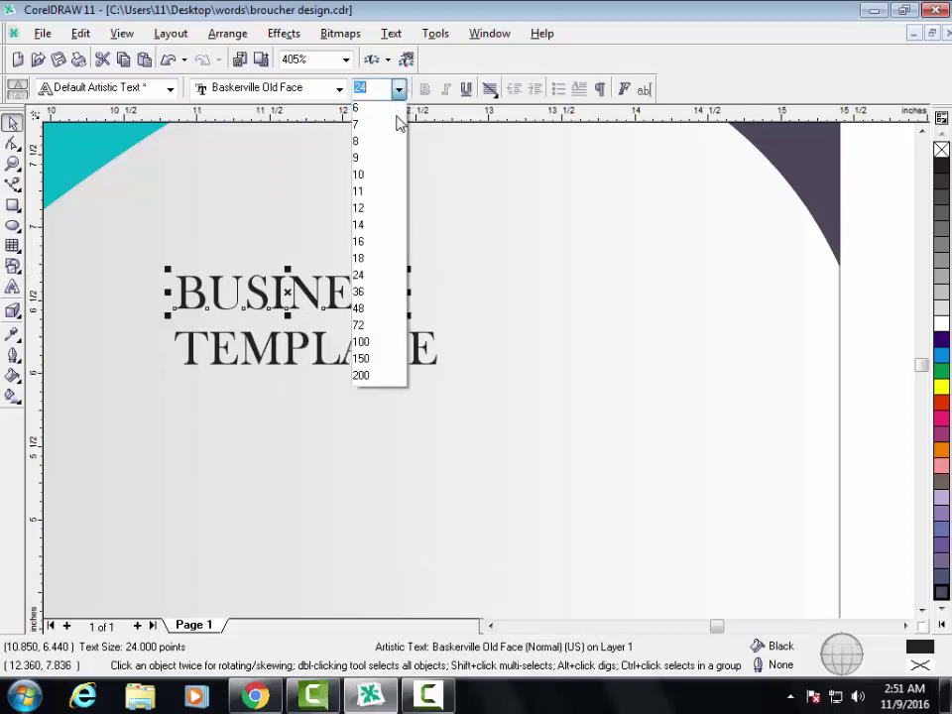
pyautogui.click(382, 291)
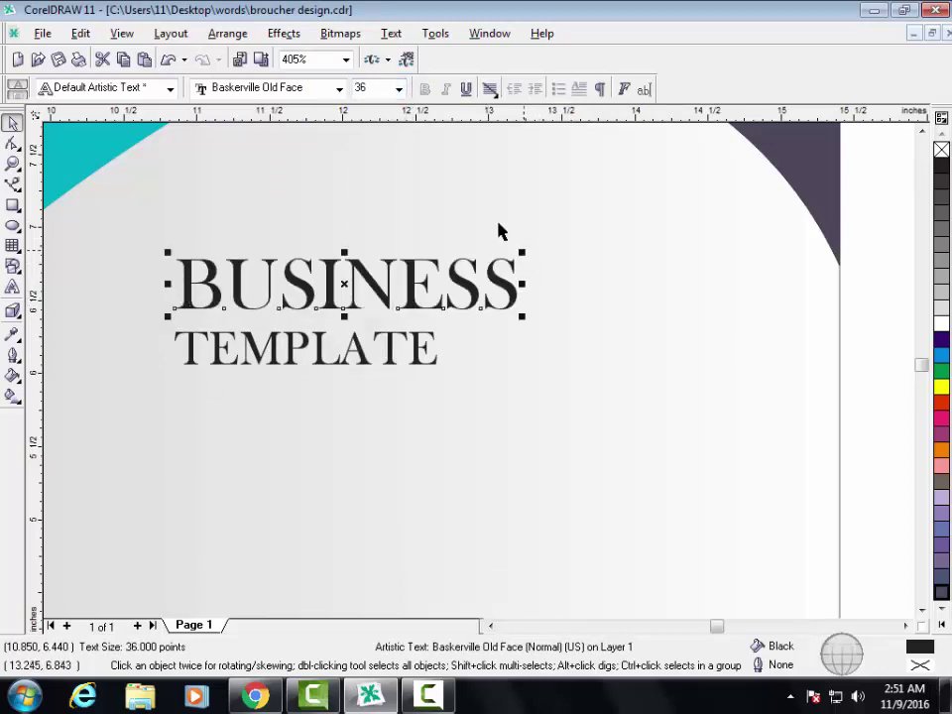
# - Shift TEMPLATE right beneath the end of BUSINESS and colour it turquoise
pyautogui.moveTo(425, 340)
pyautogui.mouseDown()
pyautogui.moveTo(625, 352)
pyautogui.moveTo(597, 343)
pyautogui.mouseUp()
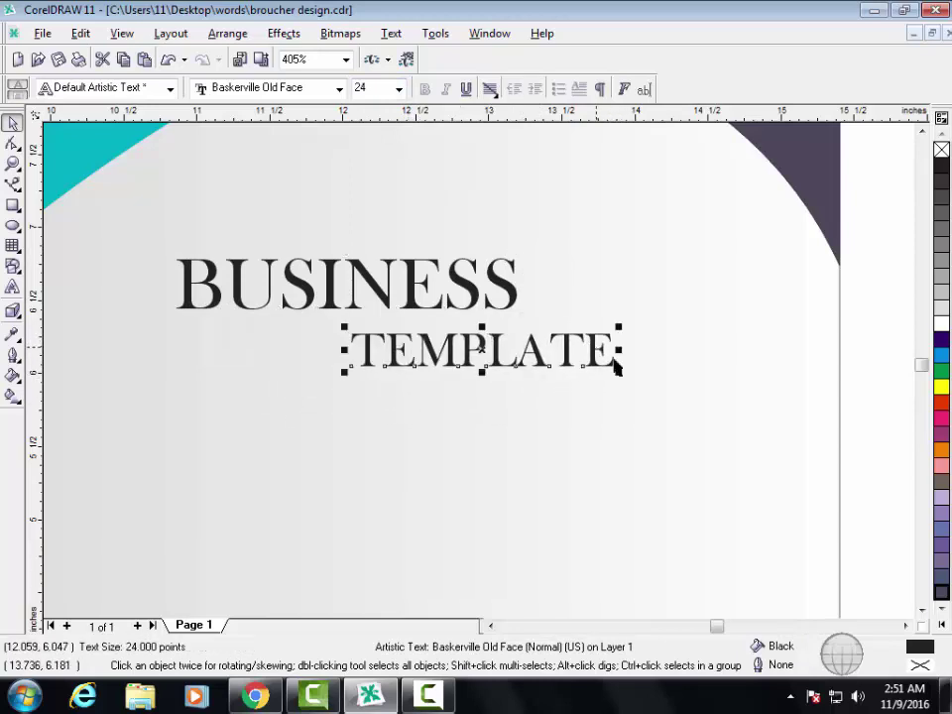
pyautogui.click(942, 627)
pyautogui.click(903, 266)
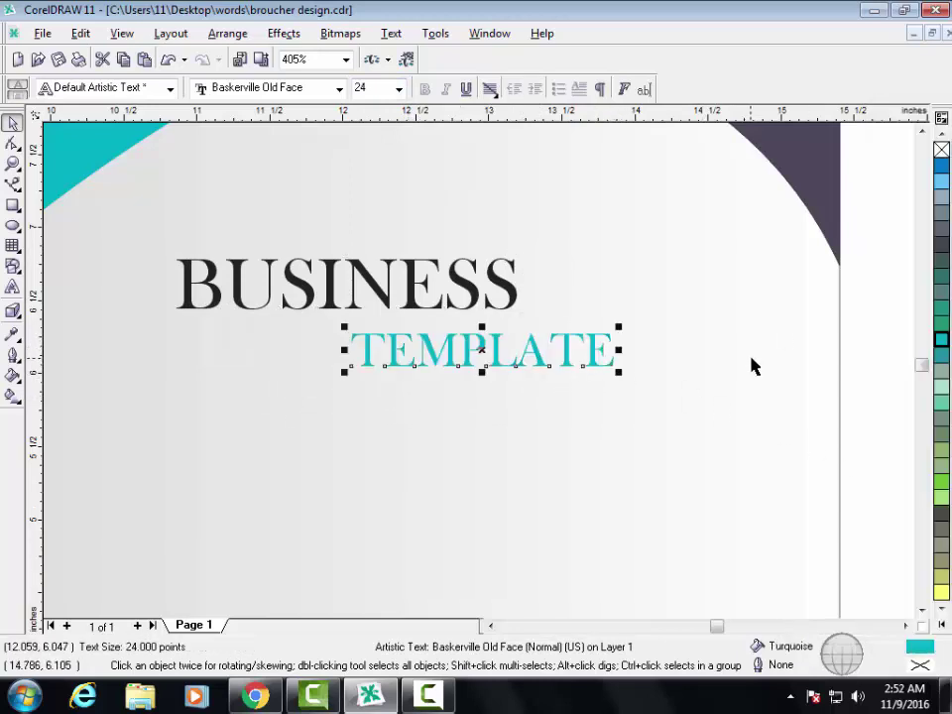
pyautogui.scroll(-3, 751, 367)
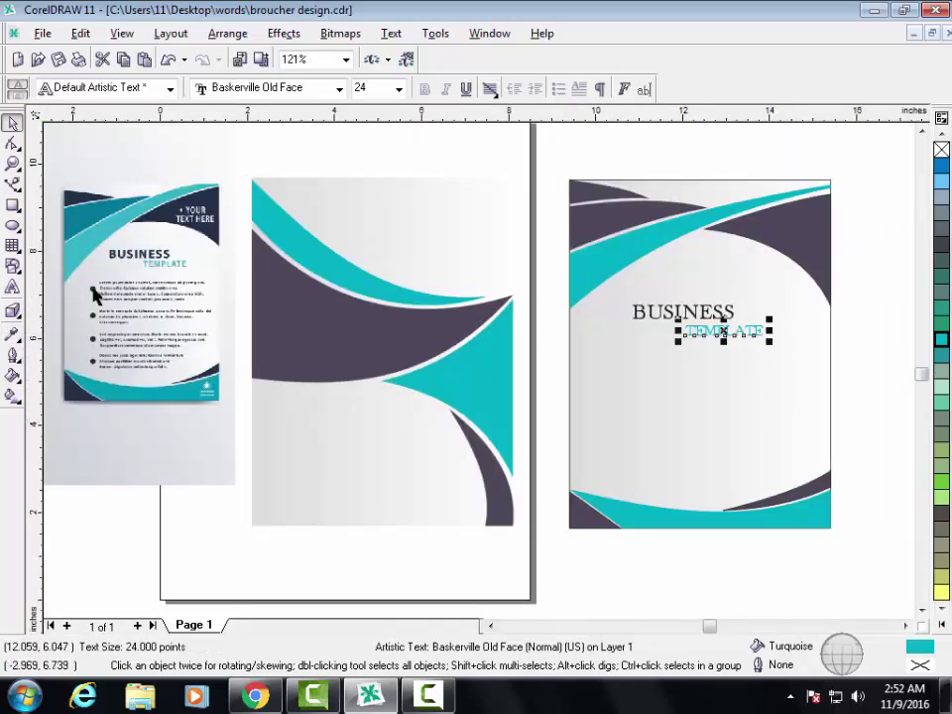
# - Fill the dark top-left swoosh on the right cover with Sea Green instead of navy
pyautogui.click(655, 579)
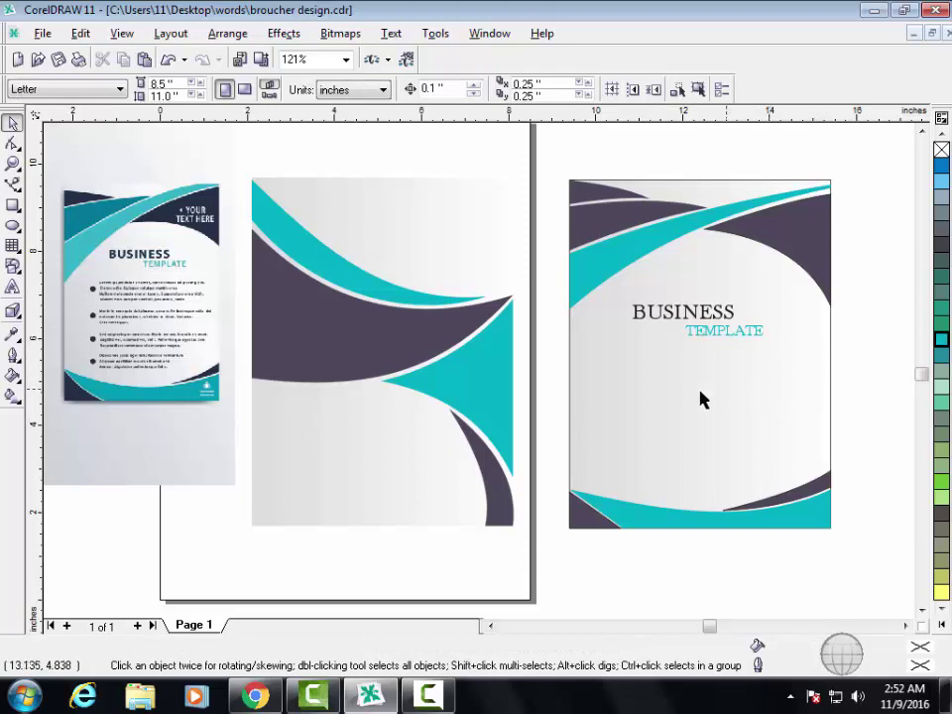
pyautogui.click(798, 210)
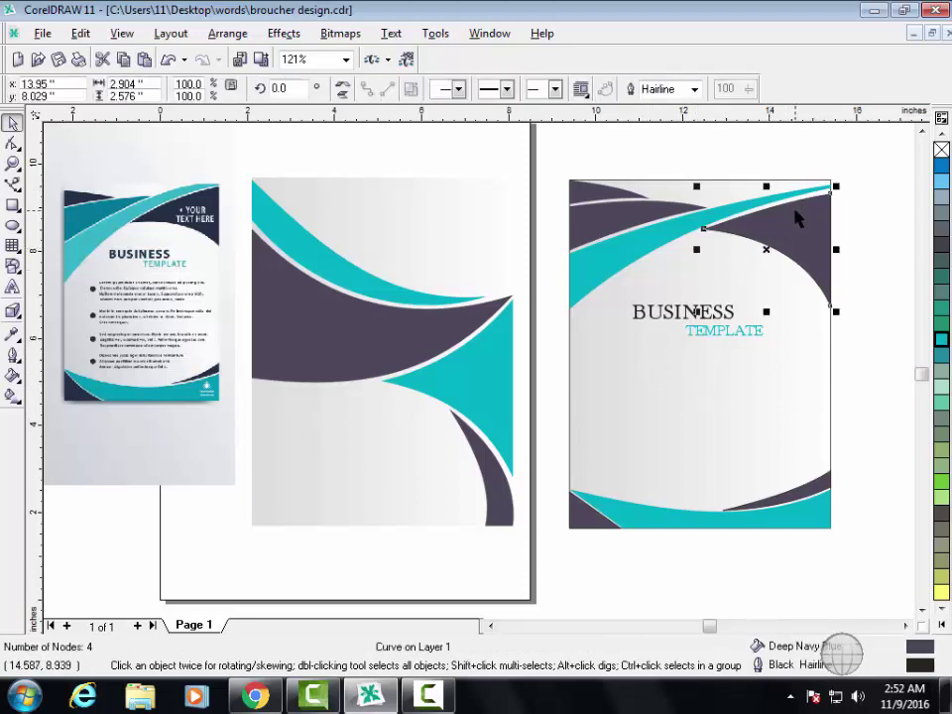
pyautogui.click(599, 216)
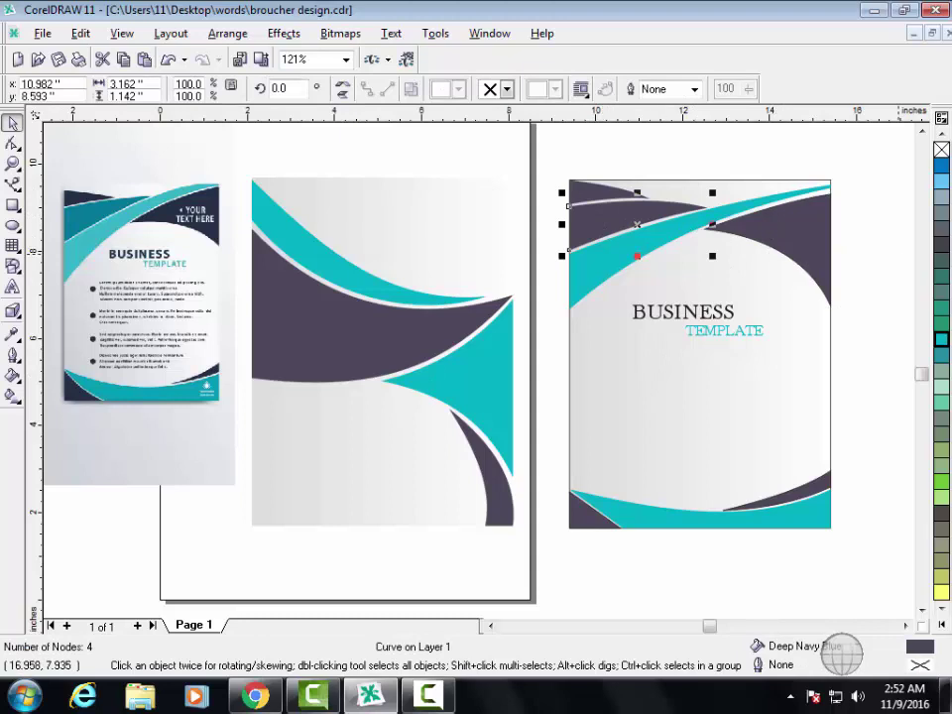
pyautogui.click(940, 180)
pyautogui.click(940, 354)
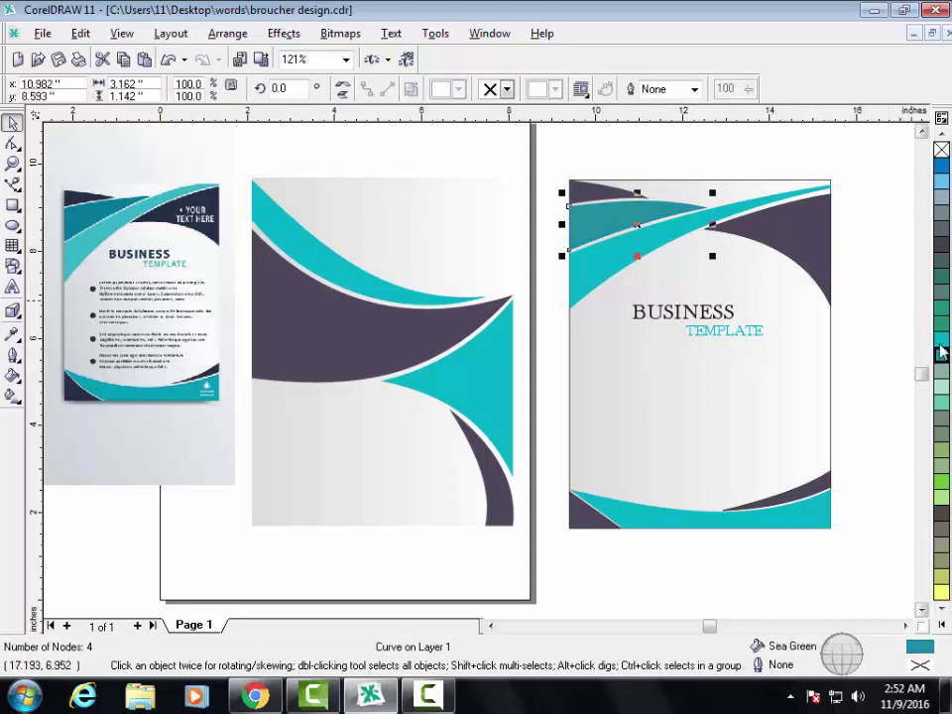
pyautogui.click(888, 325)
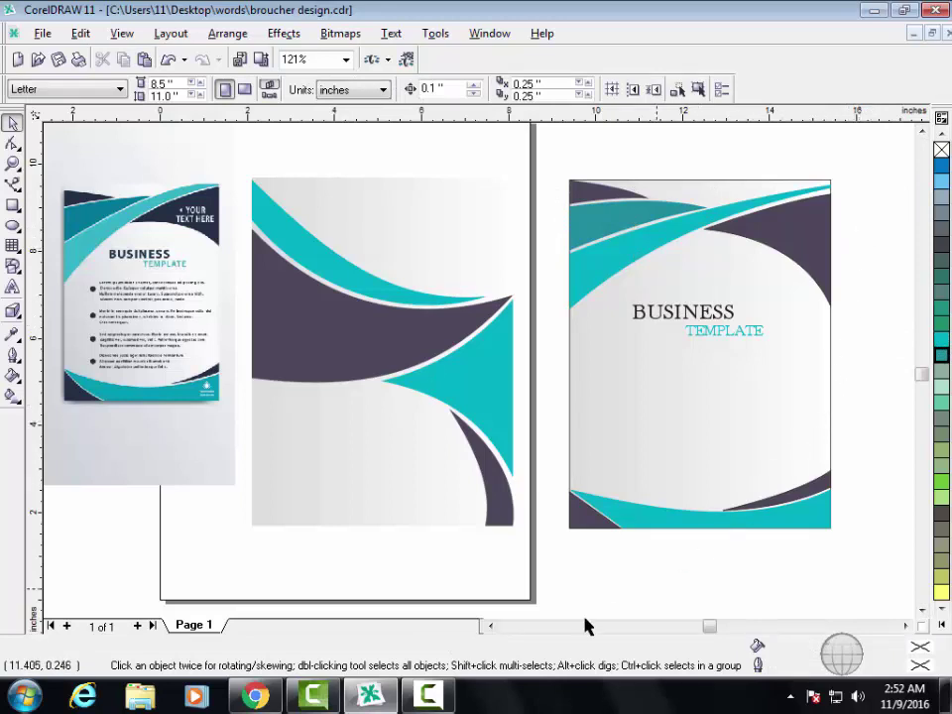
pyautogui.click(491, 626)
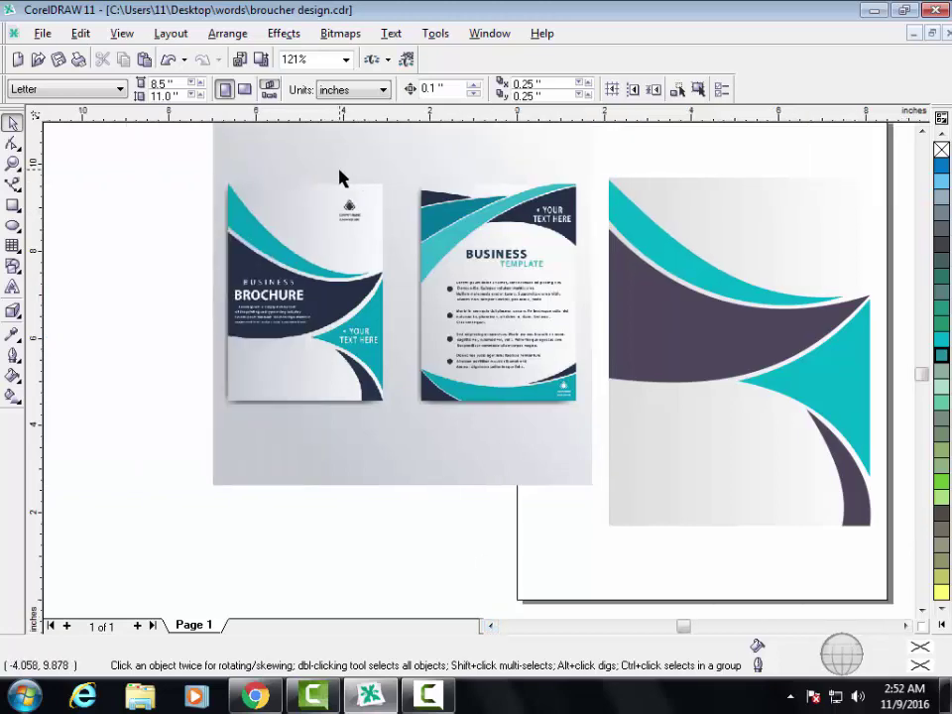
pyautogui.scroll(1, 331, 228)
pyautogui.scroll(5, 333, 174)
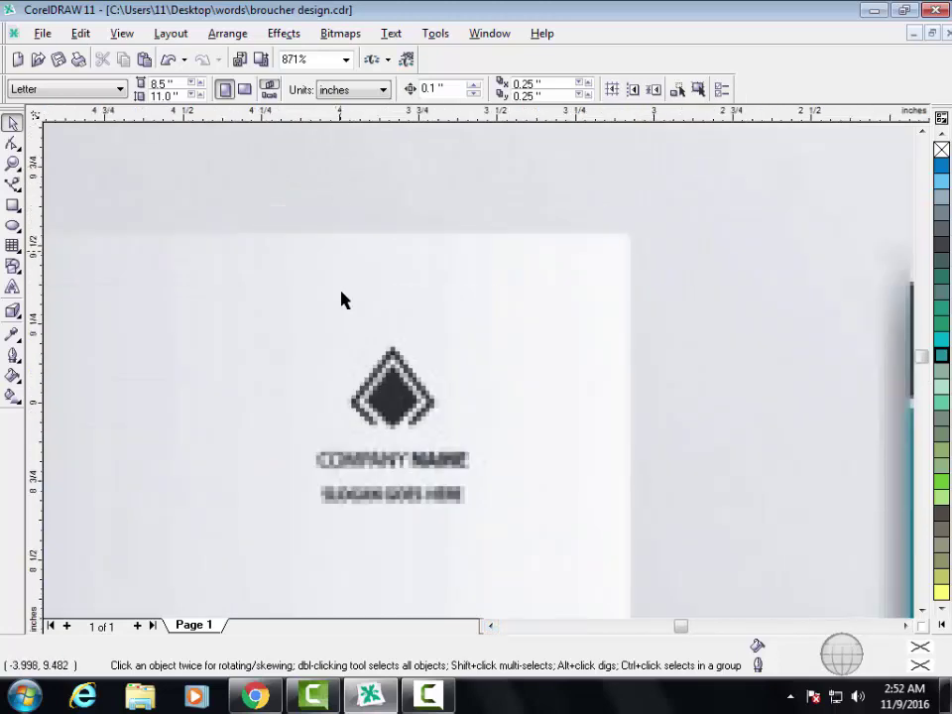
pyautogui.scroll(-1, 355, 399)
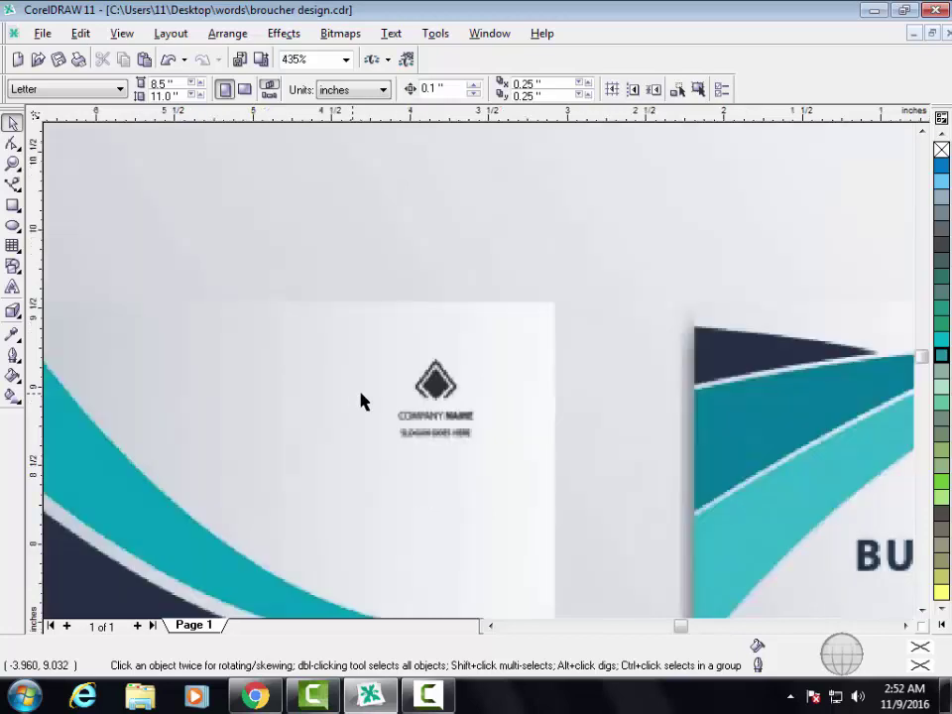
pyautogui.scroll(-1, 361, 399)
pyautogui.scroll(-1, 521, 408)
pyautogui.scroll(-1, 713, 420)
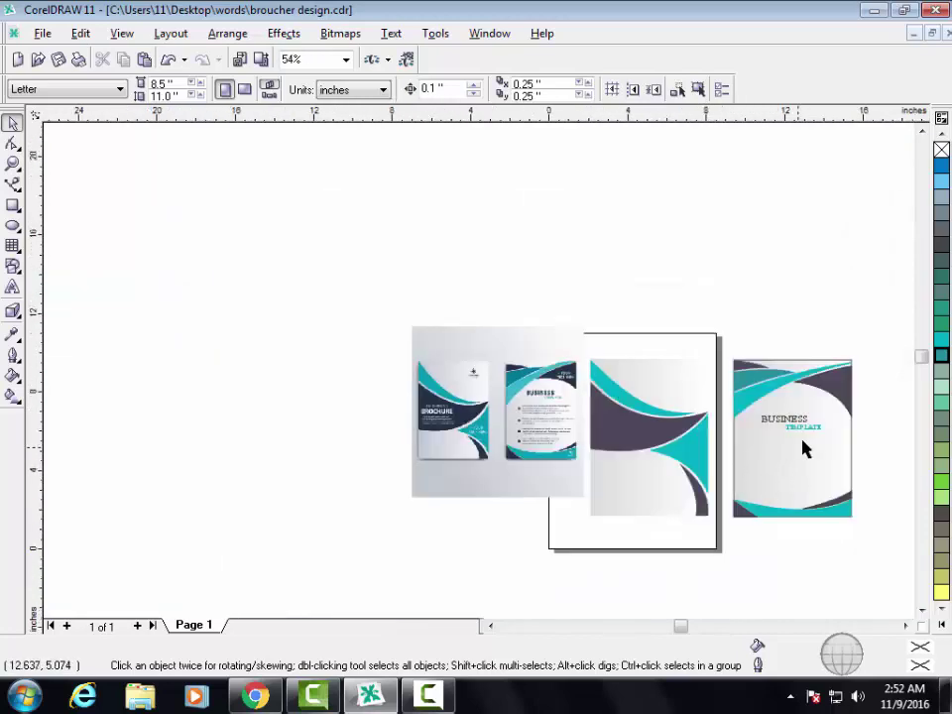
pyautogui.press('z')
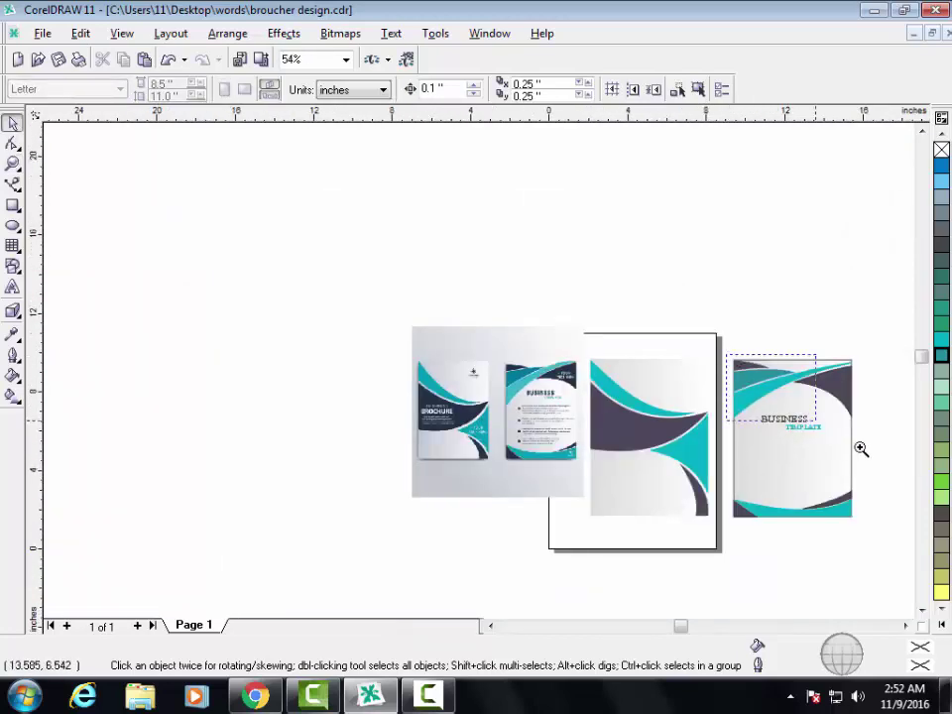
pyautogui.moveTo(728, 357); pyautogui.dragTo(876, 464)
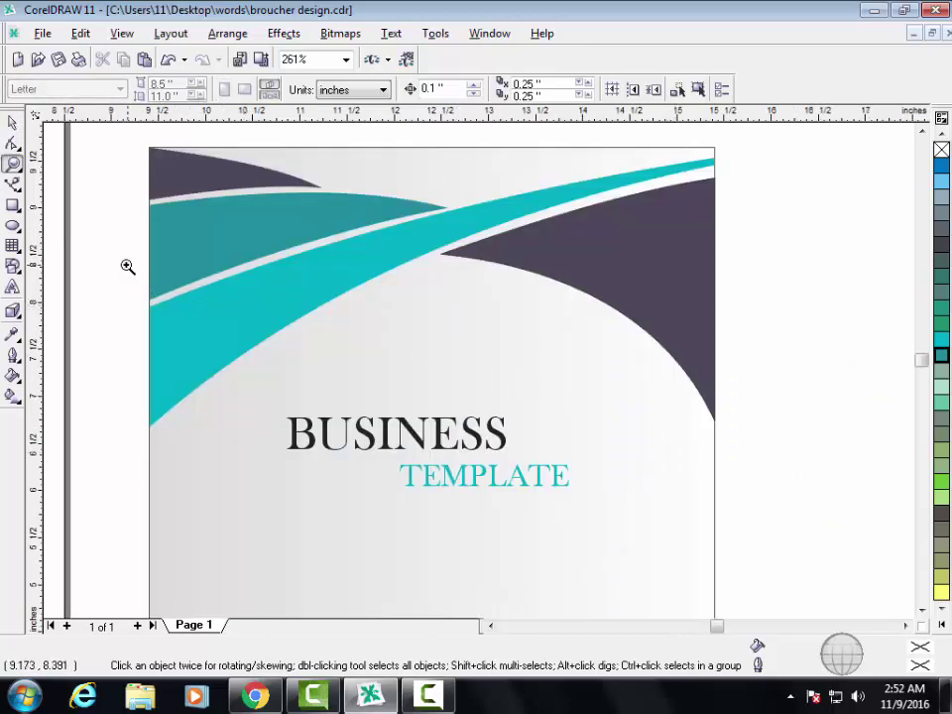
pyautogui.moveTo(128, 266); pyautogui.dragTo(744, 506)
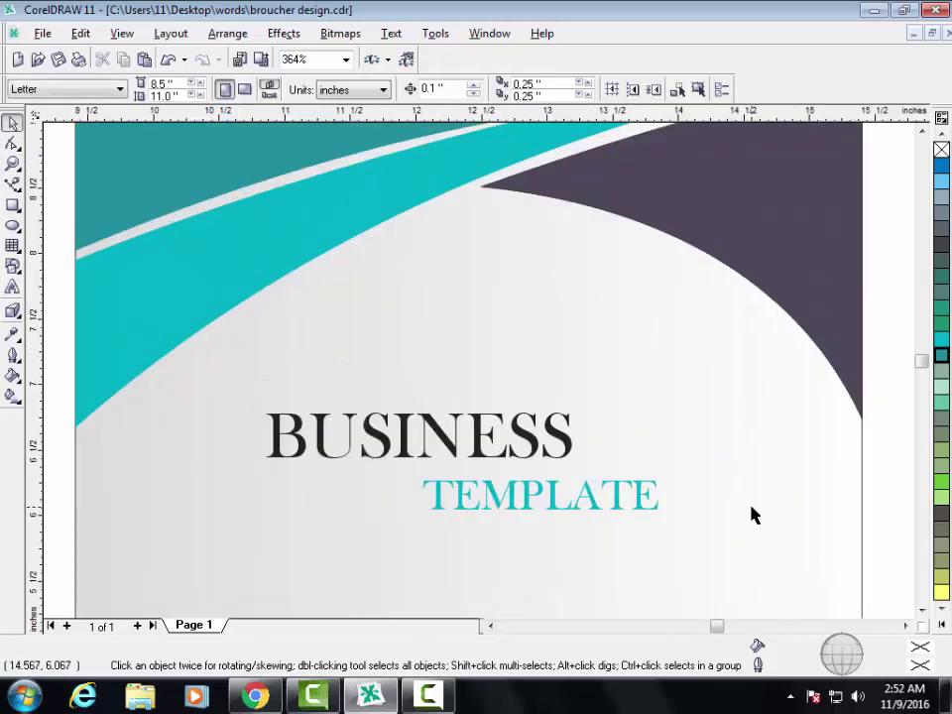